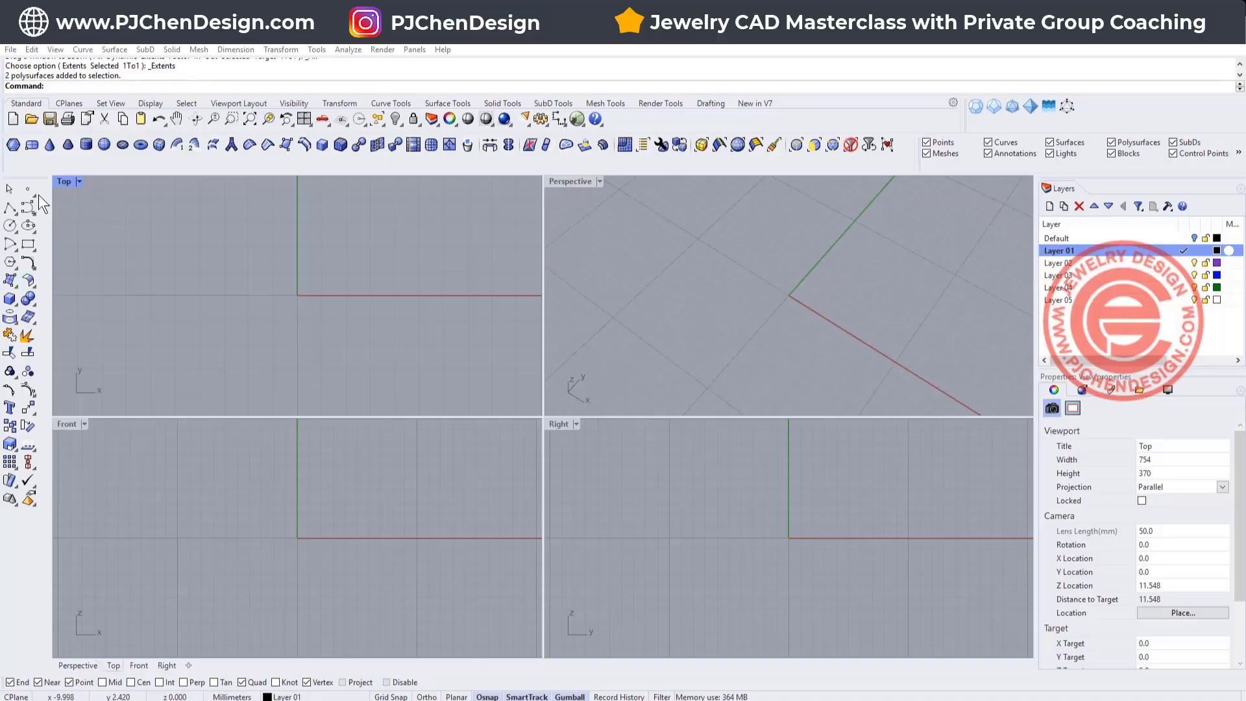
- Draw a circle centred on the origin in the Front view with a diameter of 16 mm
click(10, 225)
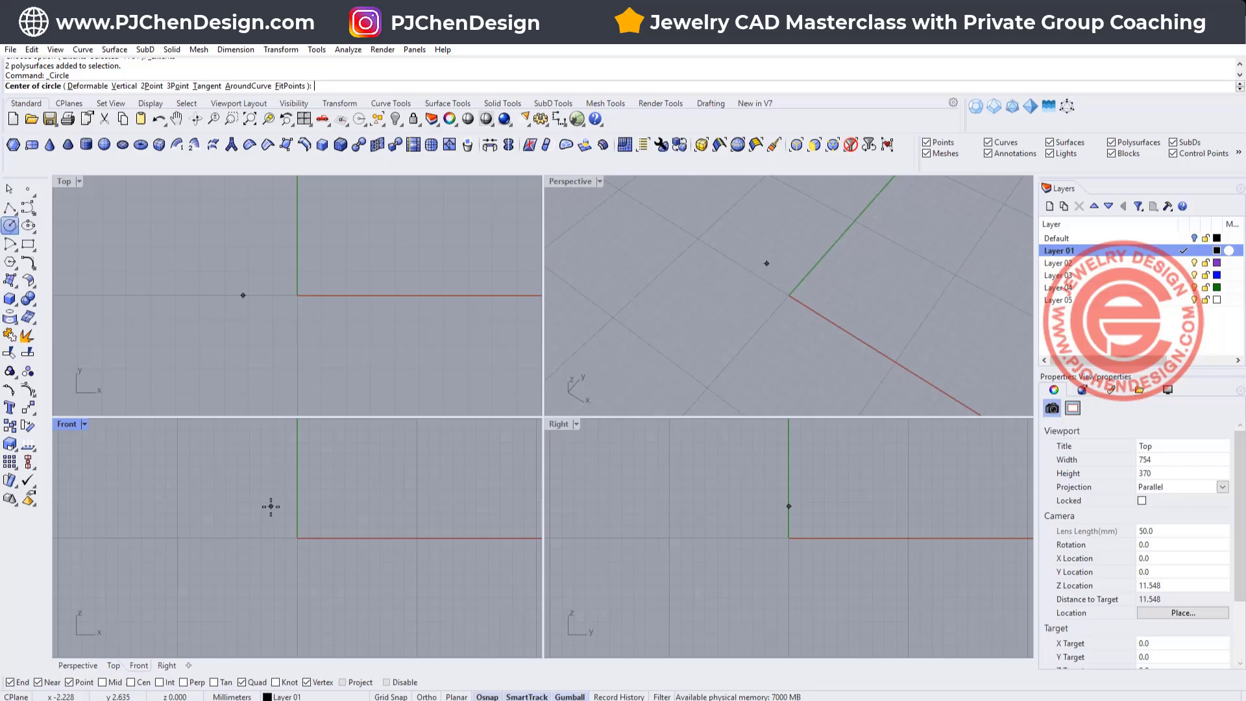
text(0)
key(Return)
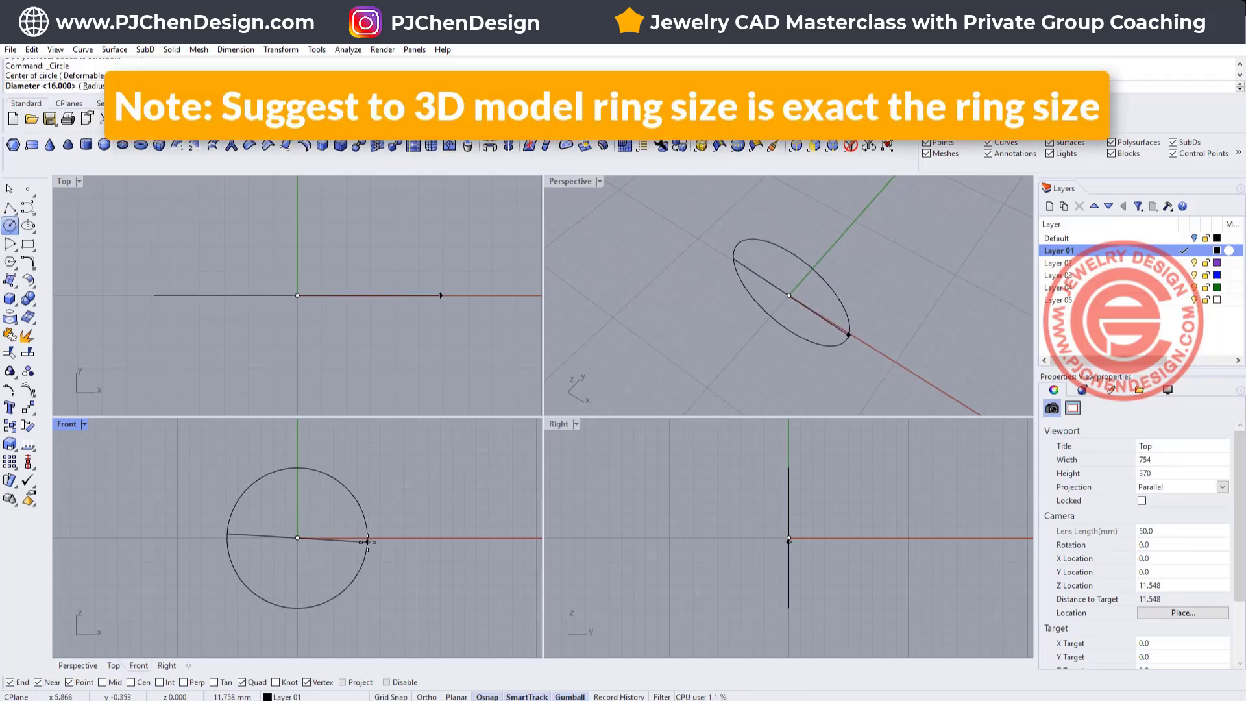
key(Return)
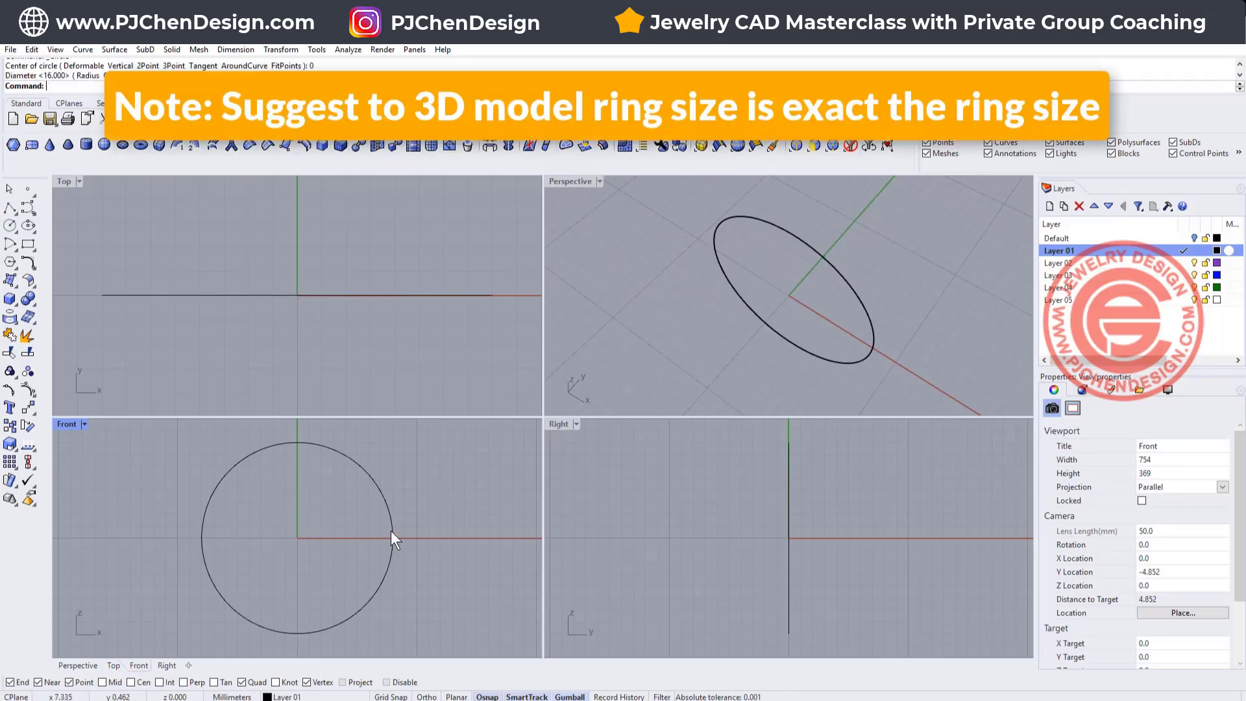
- Divide the circle into 32 equal segments with the Divide command, placing a point at each division
right_drag(417, 536, 390, 536)
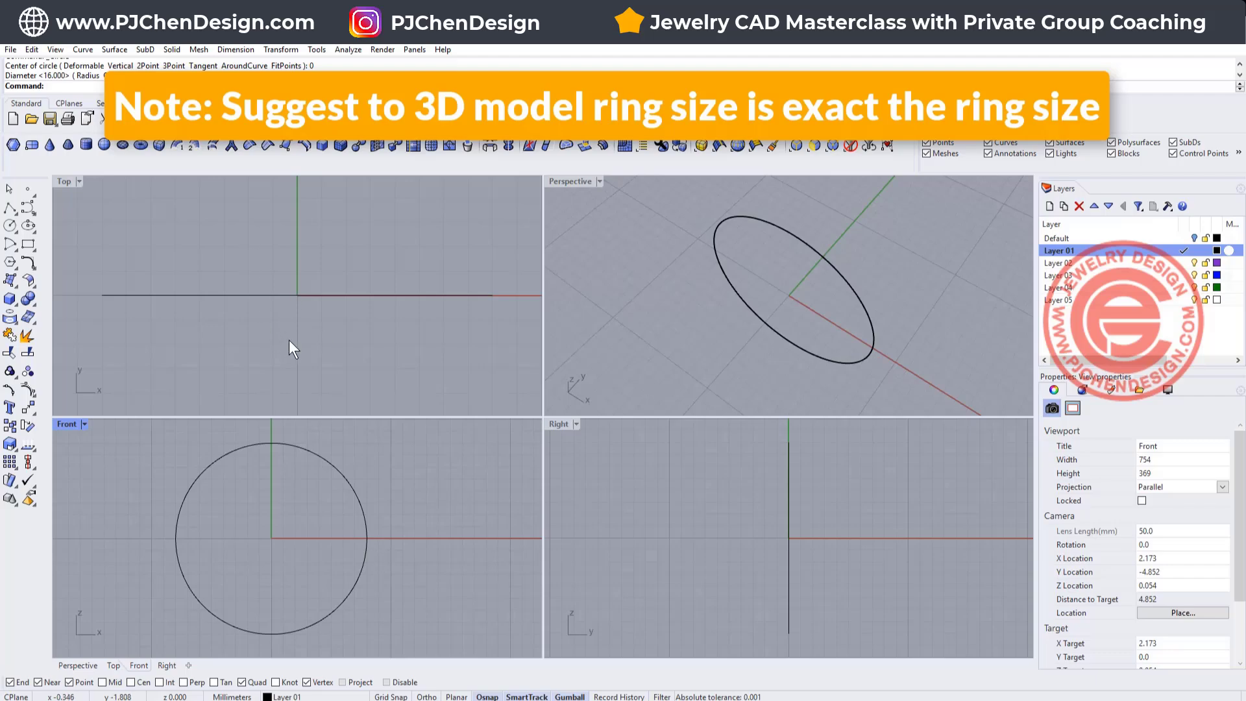
click(328, 294)
scroll(329, 316, down, 3)
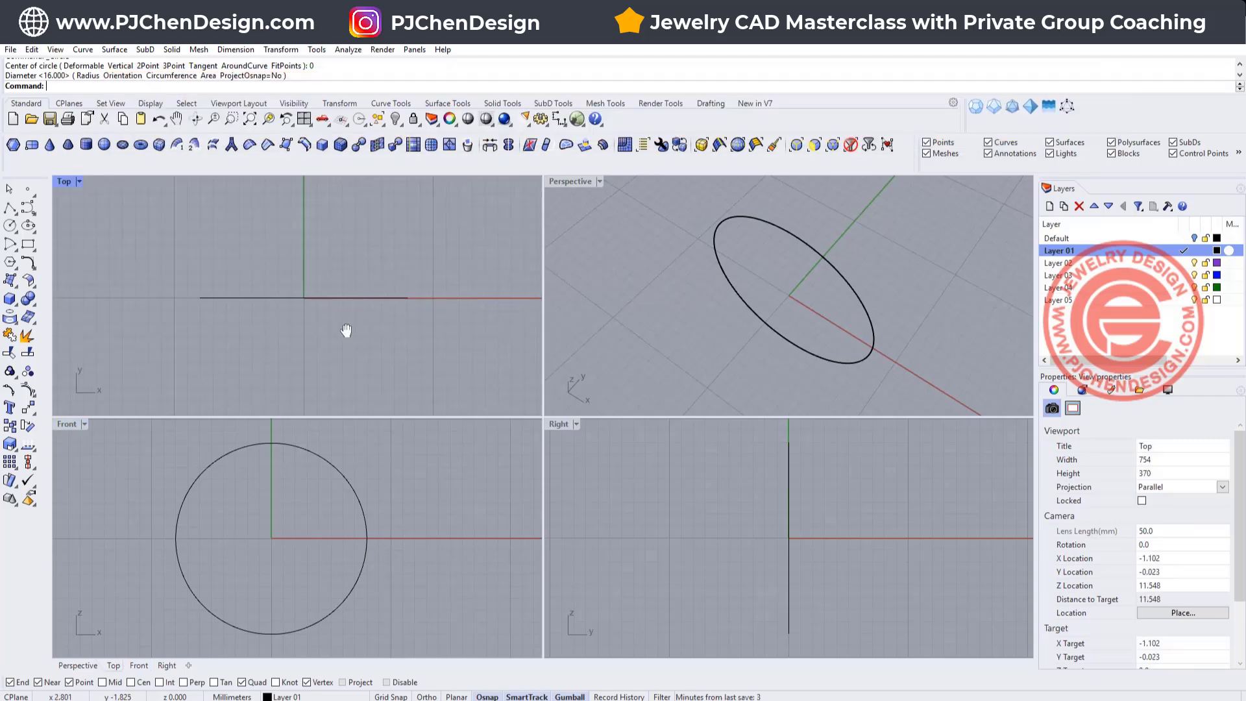
double_click(75, 423)
scroll(422, 337, down, 2)
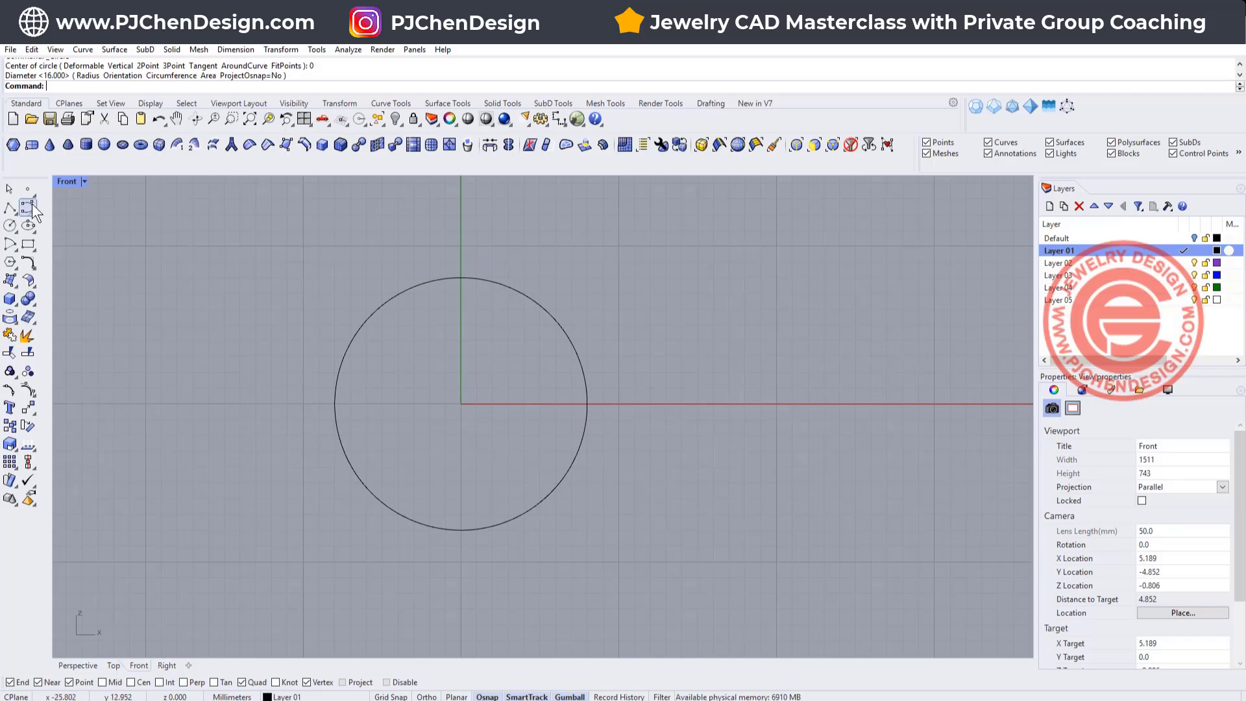
drag(440, 325, 364, 239)
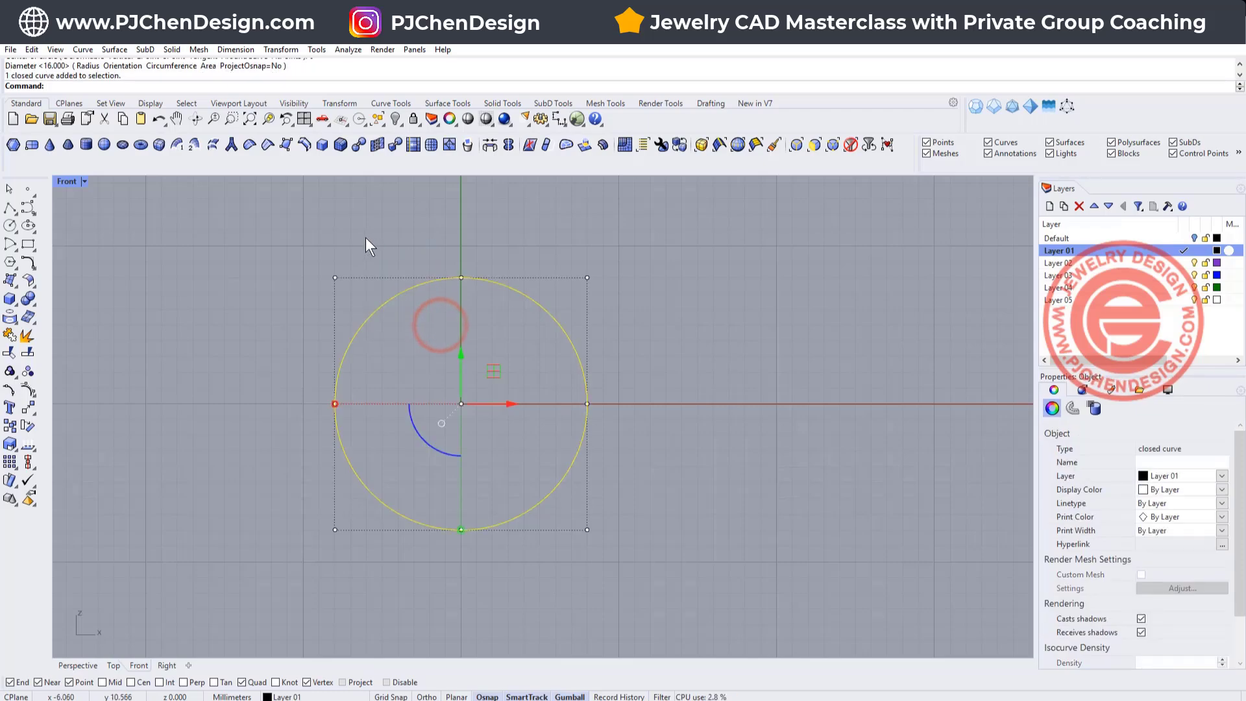
text(Divide)
key(Return)
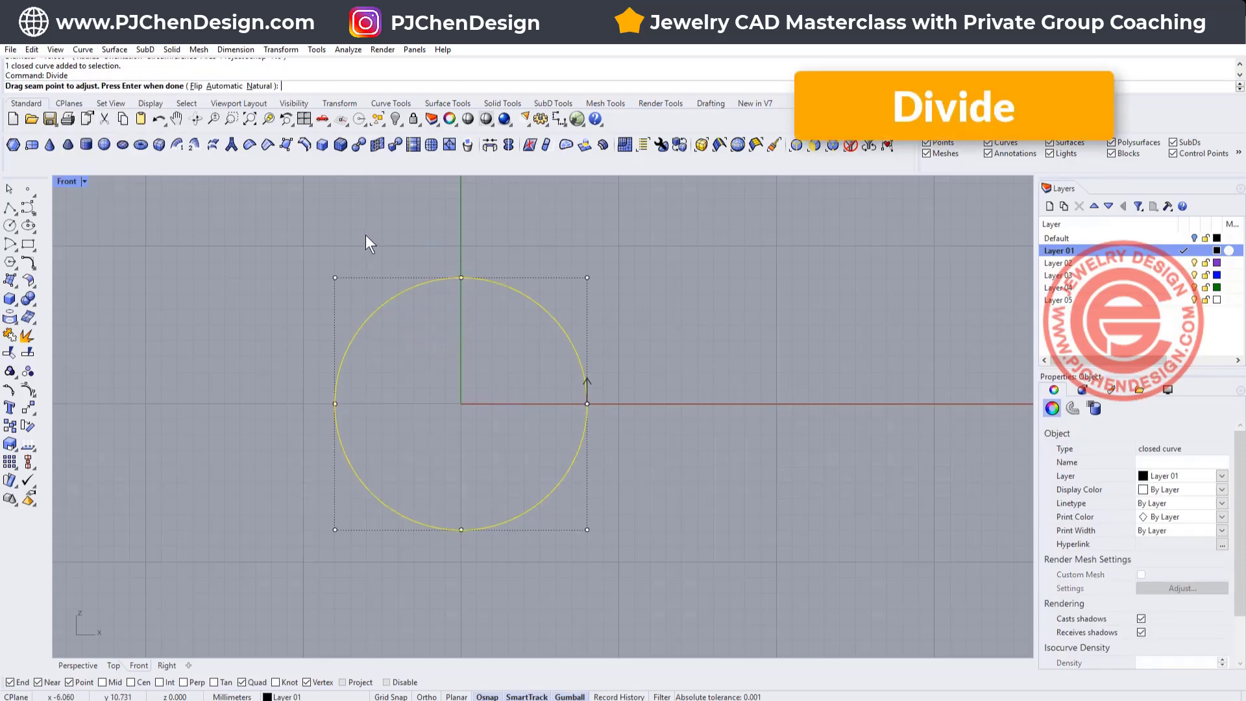
text(32)
key(Return)
key(Return)
click(681, 307)
- Draw a short vertical polyline upward from the division point at the top of the circle
scroll(461, 266, up, 4)
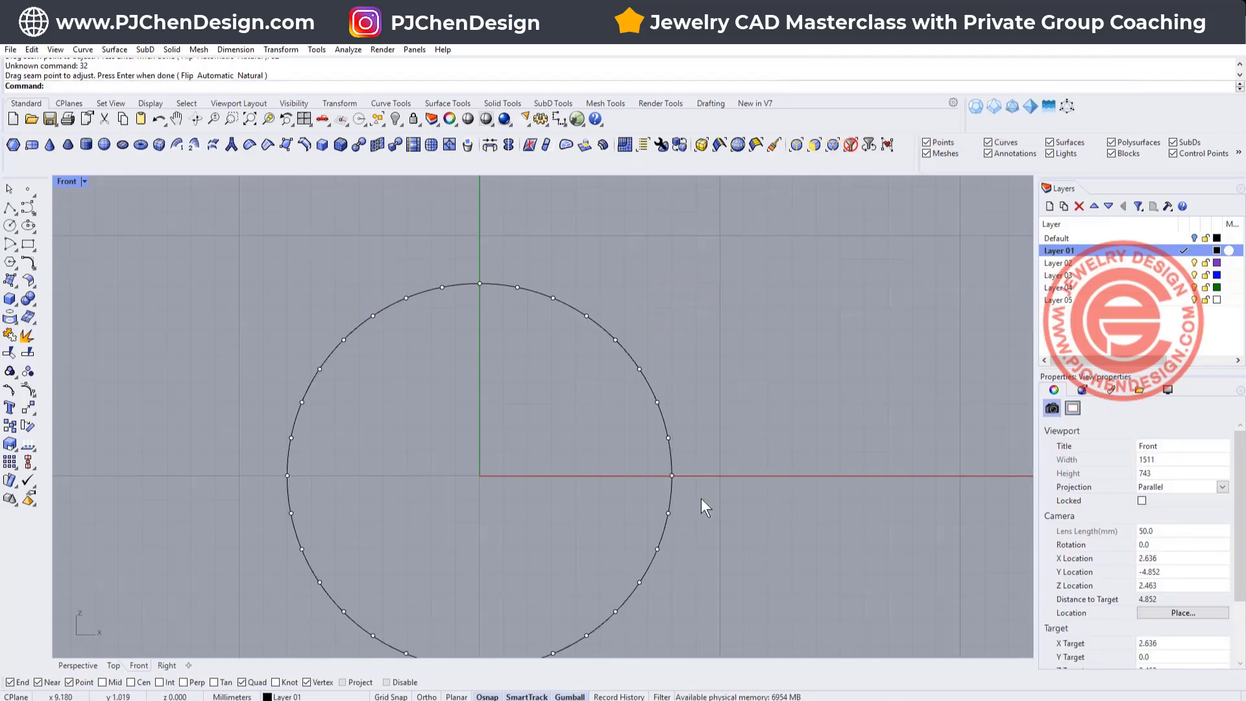
scroll(446, 285, up, 3)
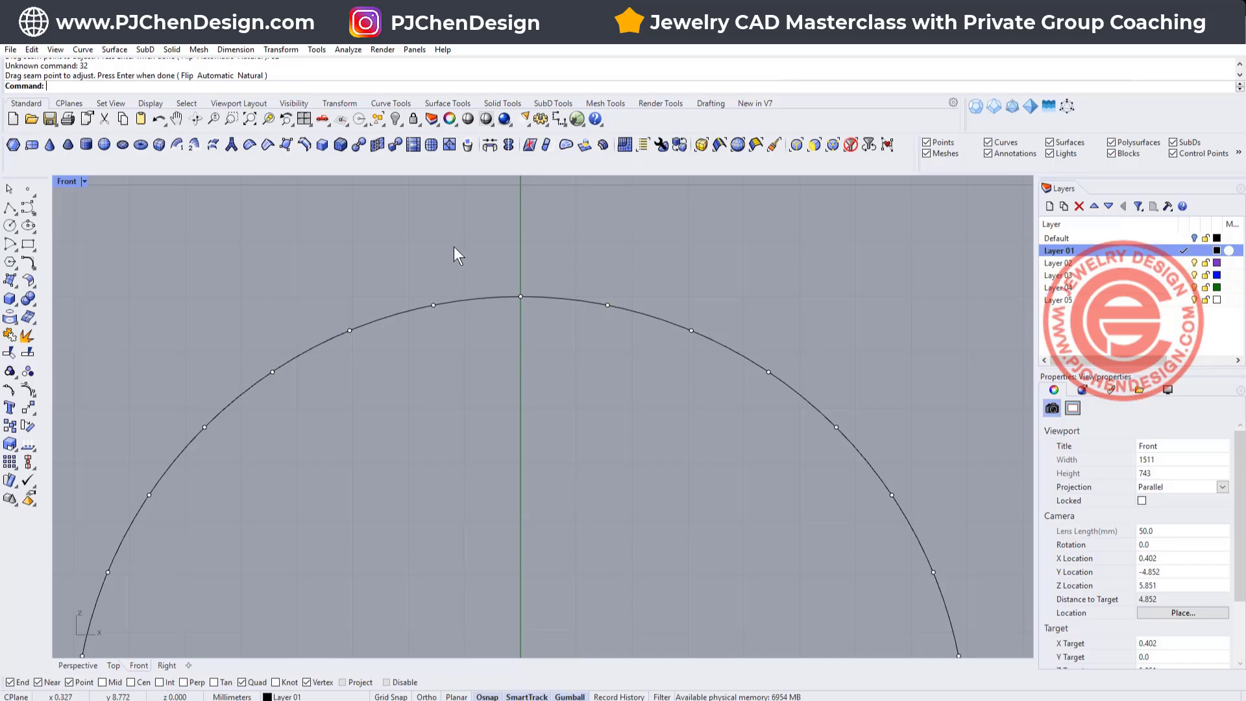
drag(419, 251, 613, 328)
click(593, 348)
scroll(551, 341, up, 4)
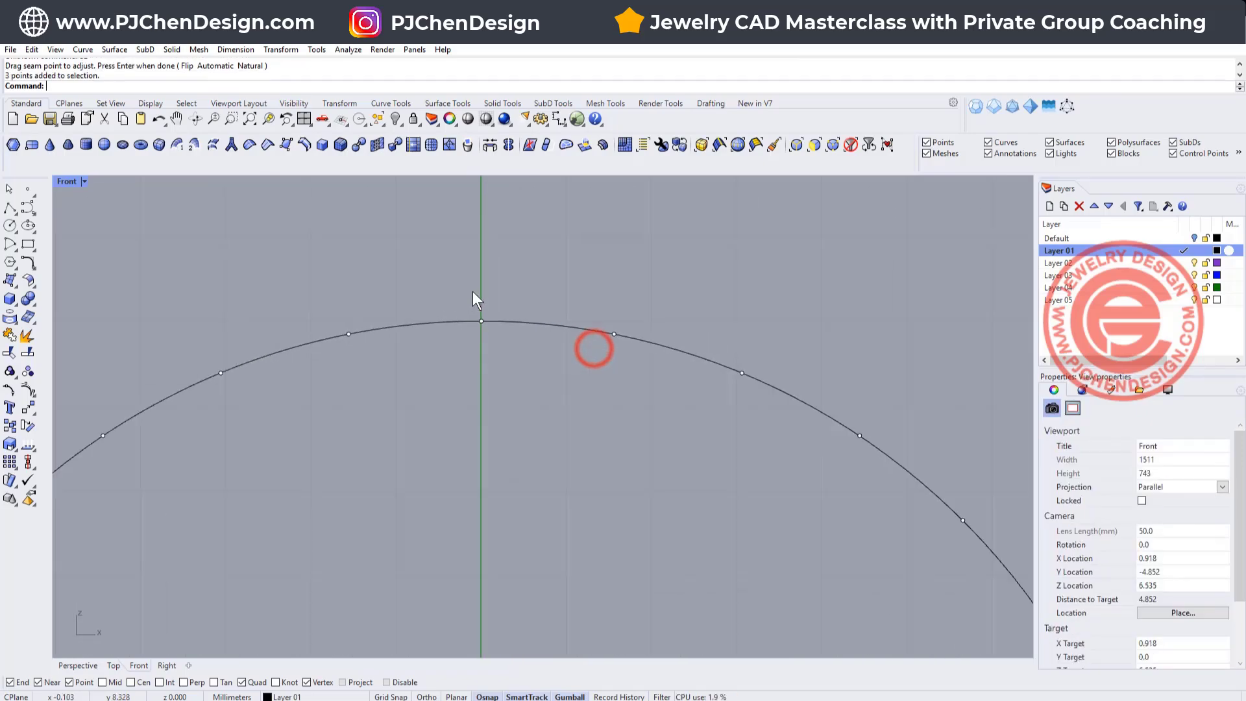
right_drag(470, 275, 471, 312)
click(26, 210)
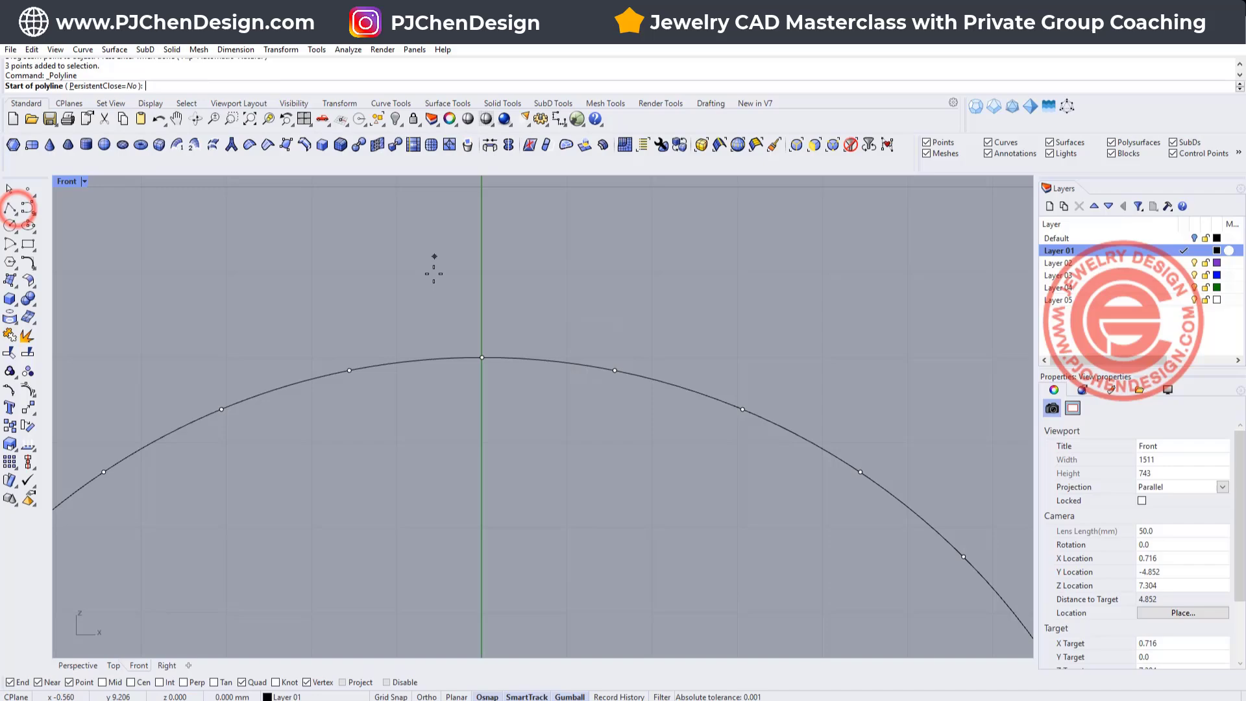
click(484, 356)
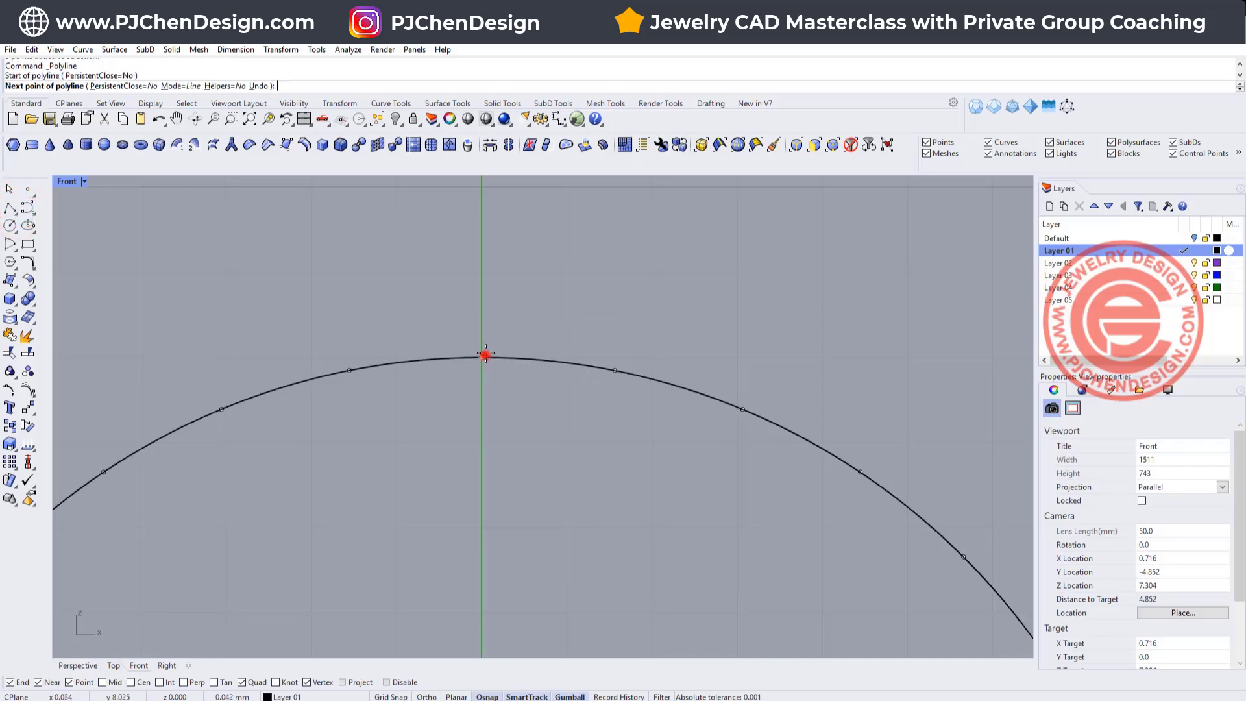
click(481, 293)
key(Return)
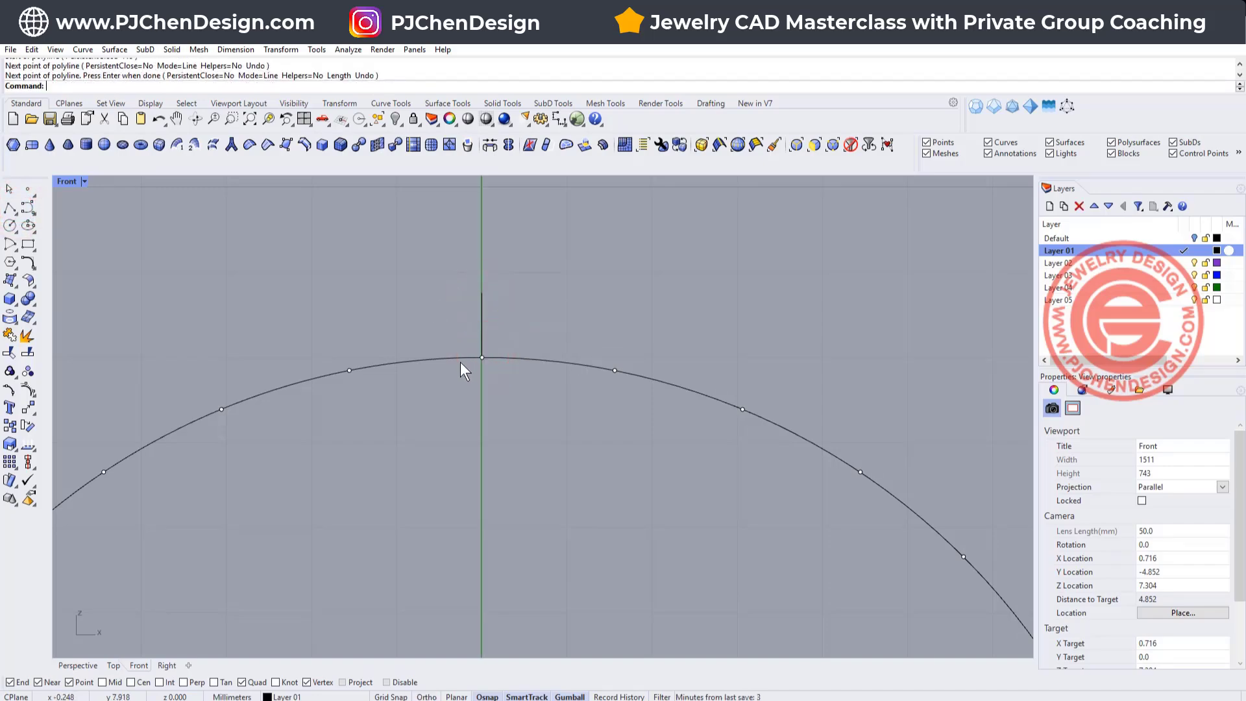
- Draw an inward-curving arc from the division point left of the circle's top to the upper end of the vertical line
click(11, 245)
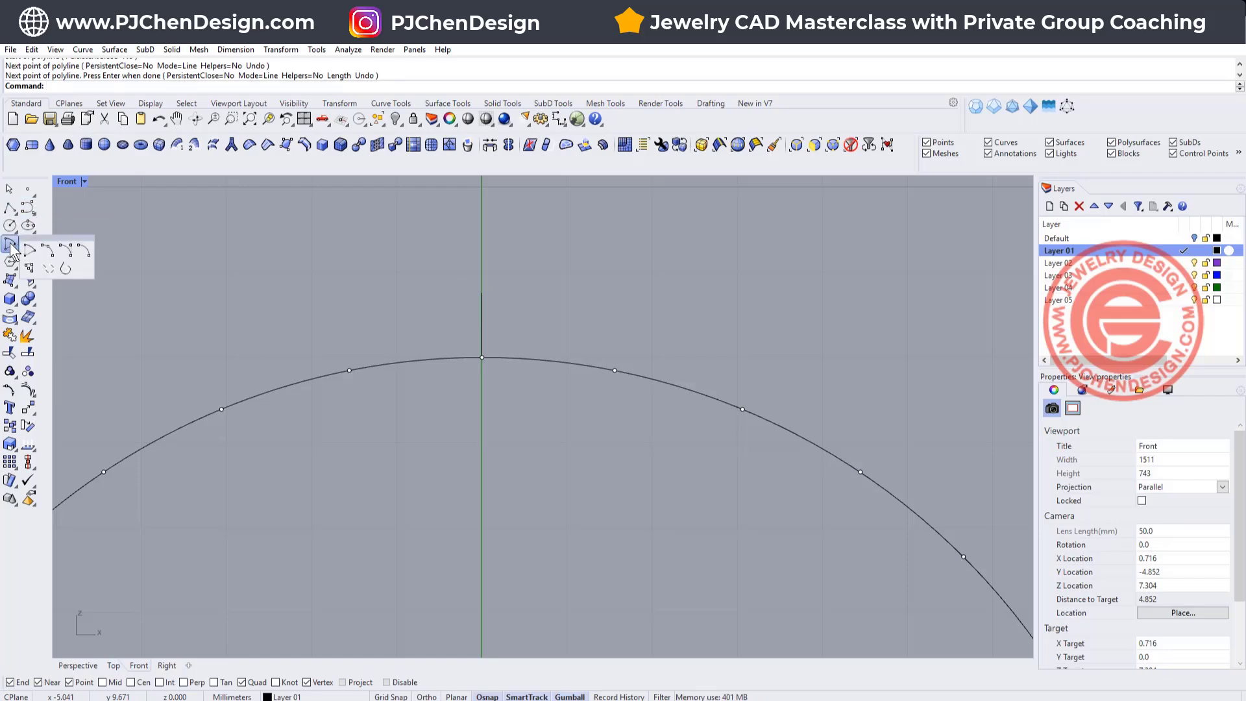
click(48, 249)
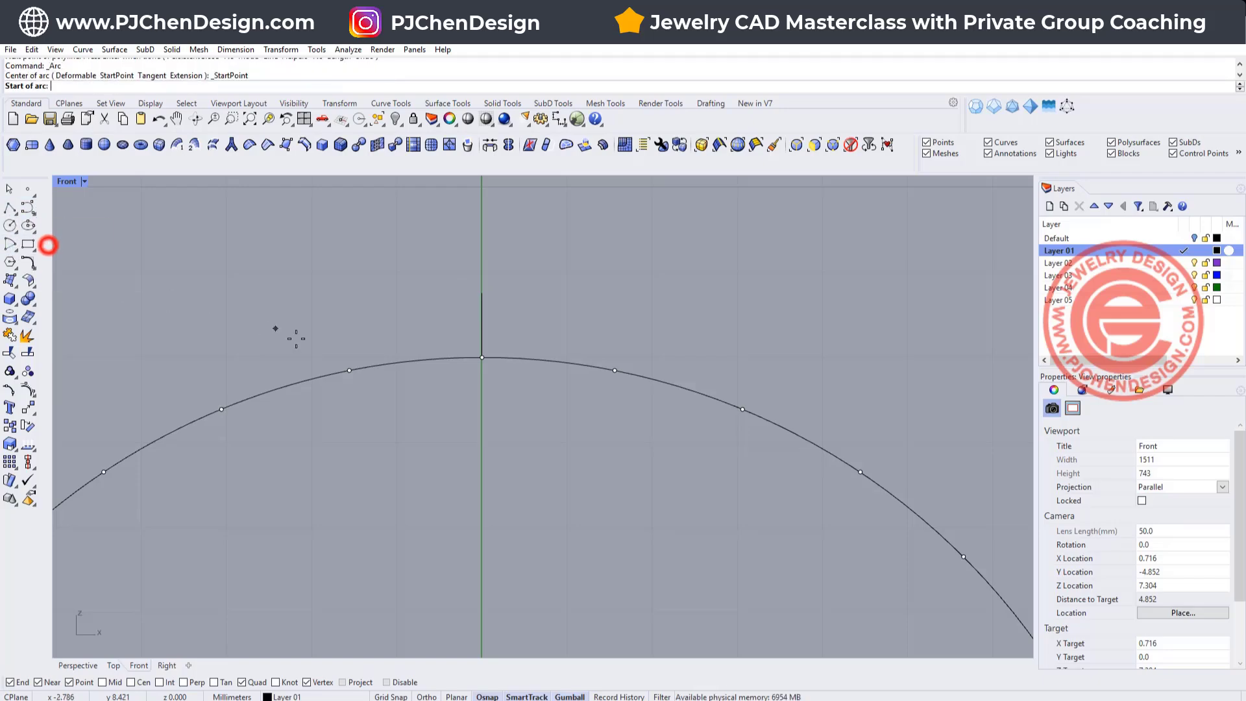
click(345, 369)
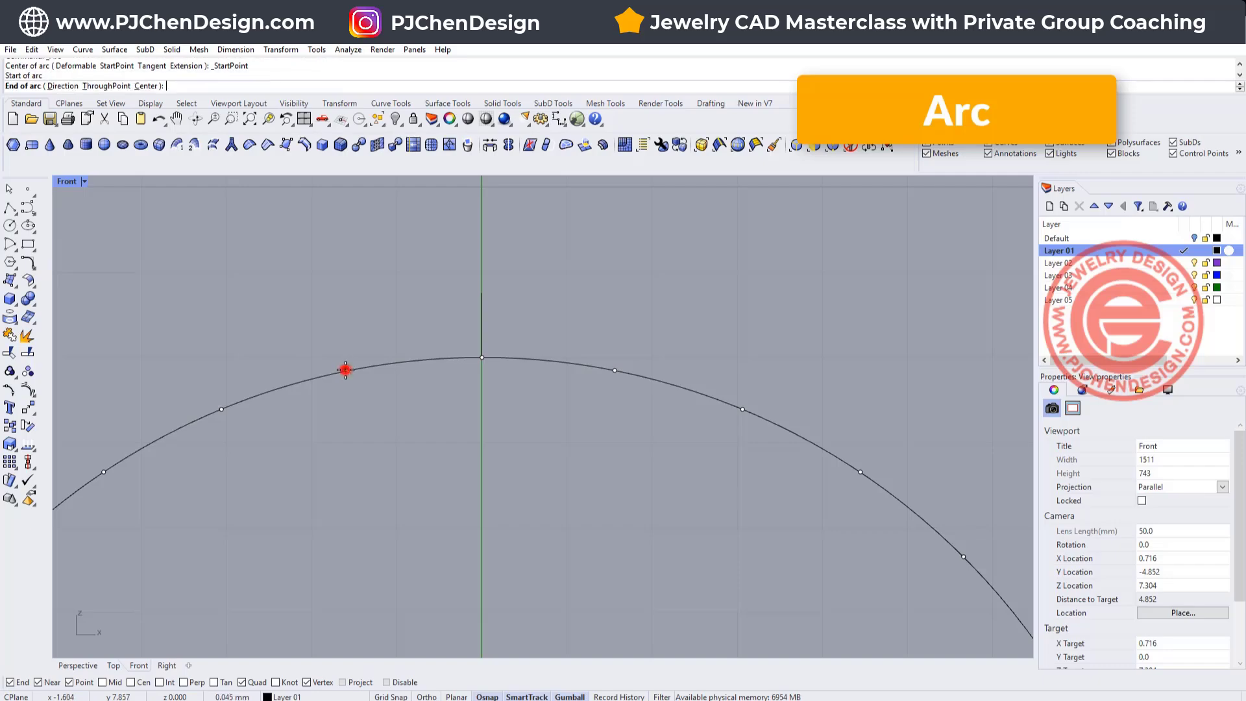
click(482, 292)
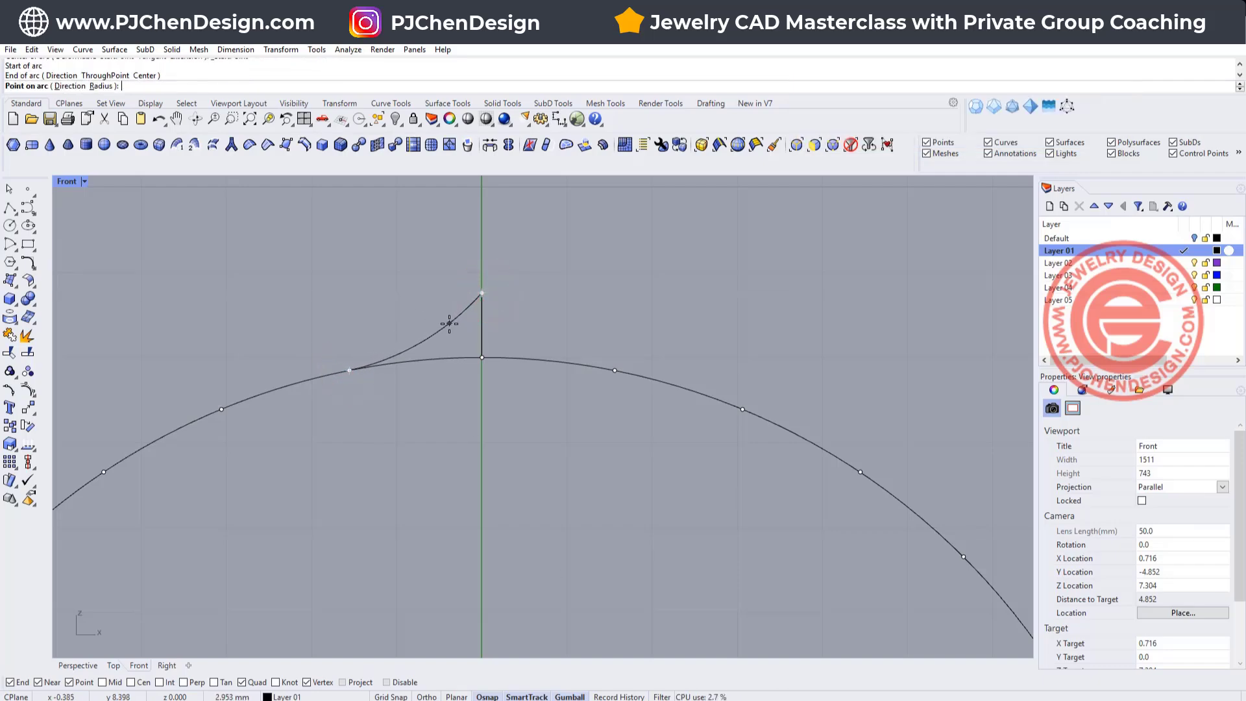
click(449, 323)
click(418, 401)
- Mirror the arc across the vertical line, keeping the original, so that both sides form a pointed peak
scroll(370, 360, up, 4)
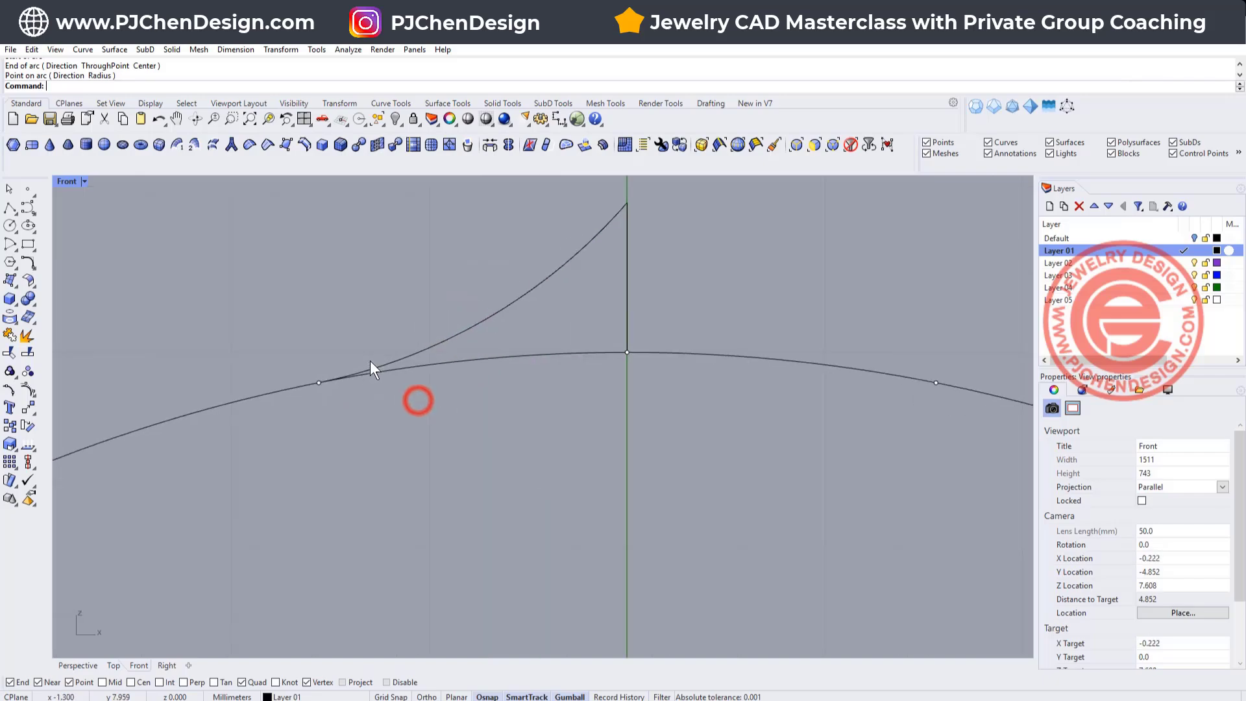
click(432, 348)
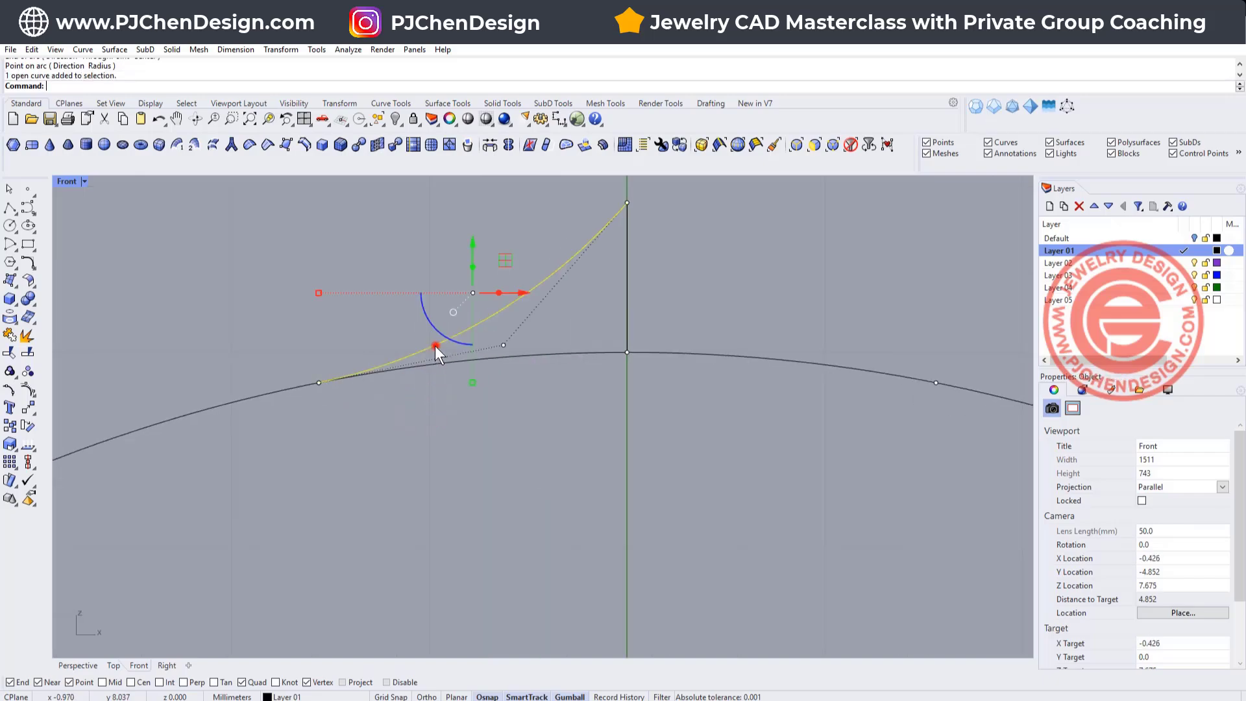
click(545, 354)
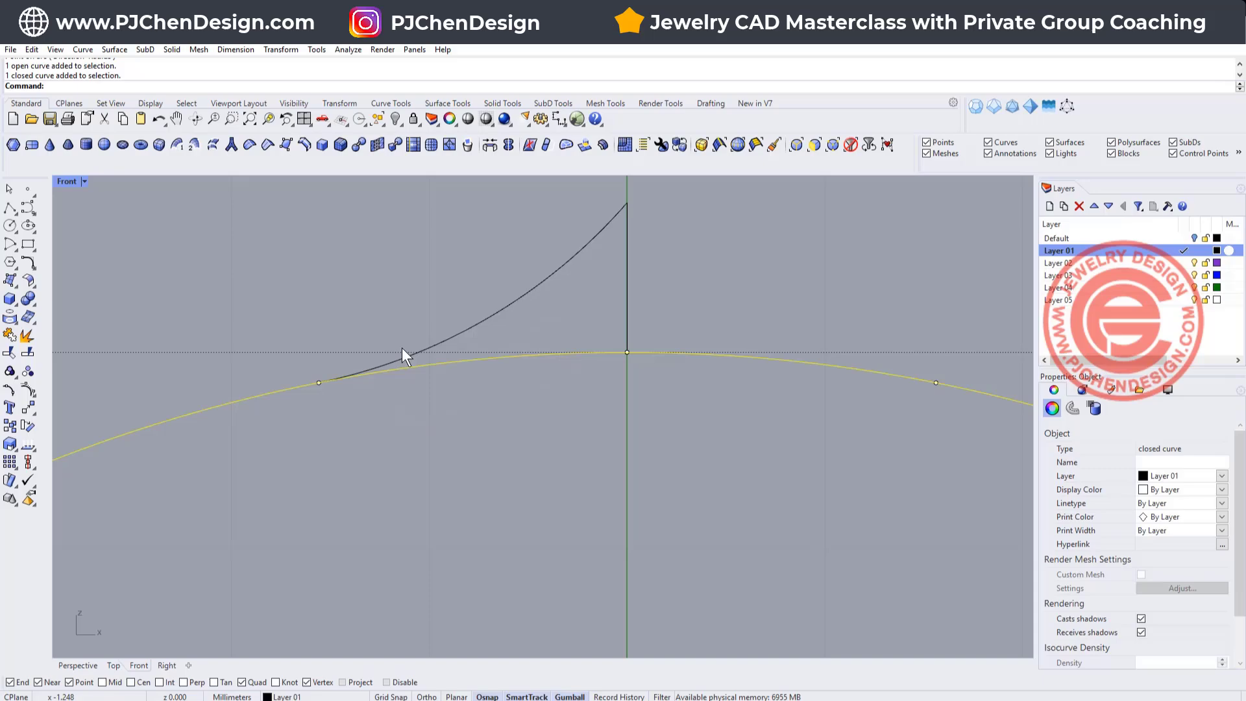
scroll(584, 323, down, 2)
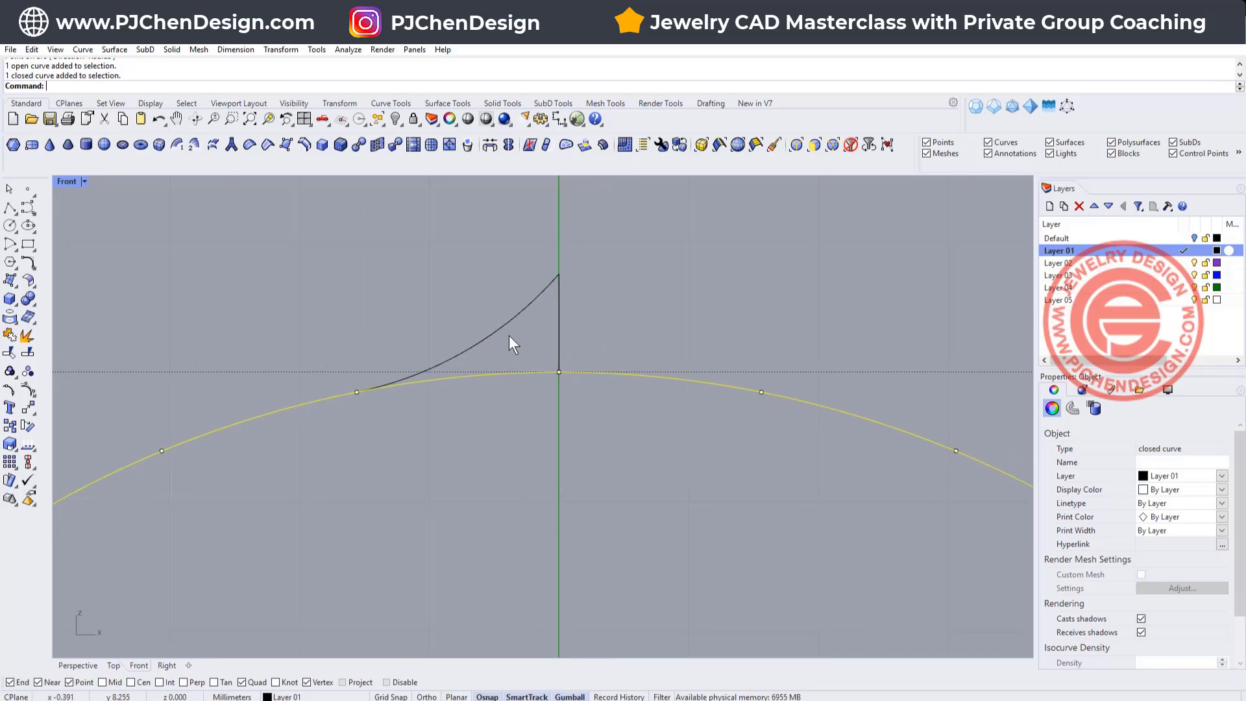
click(508, 324)
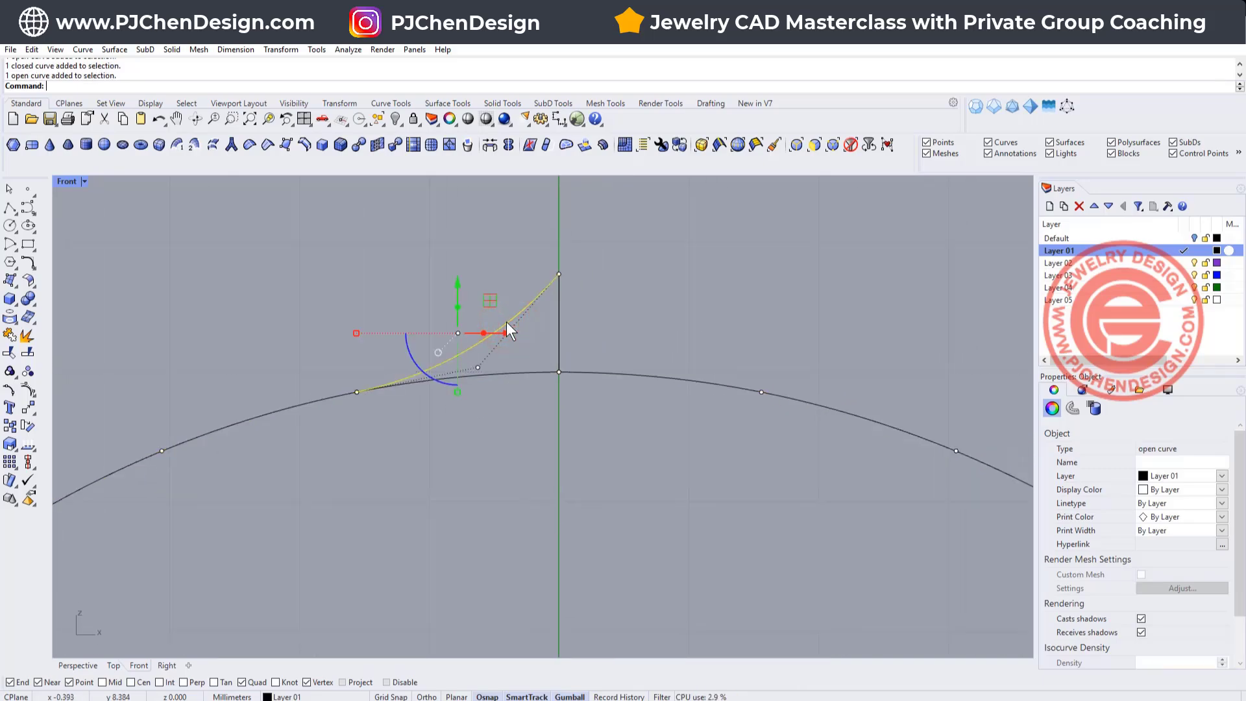
click(25, 407)
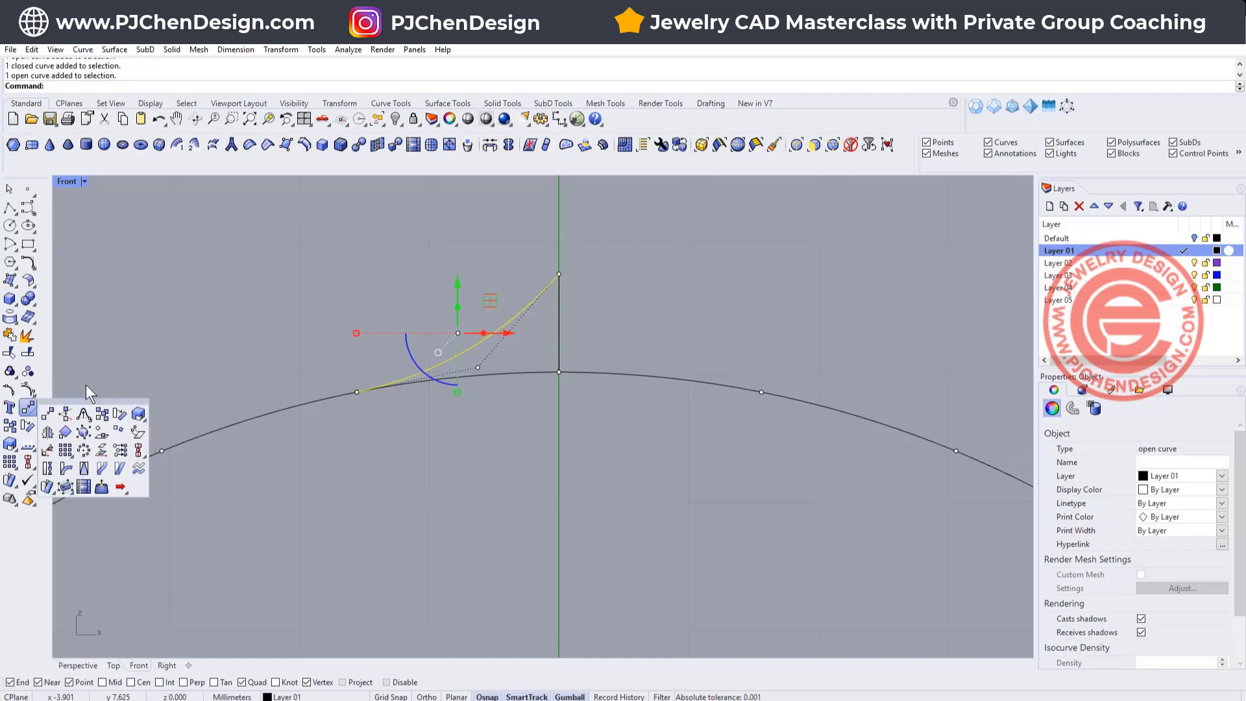
click(42, 433)
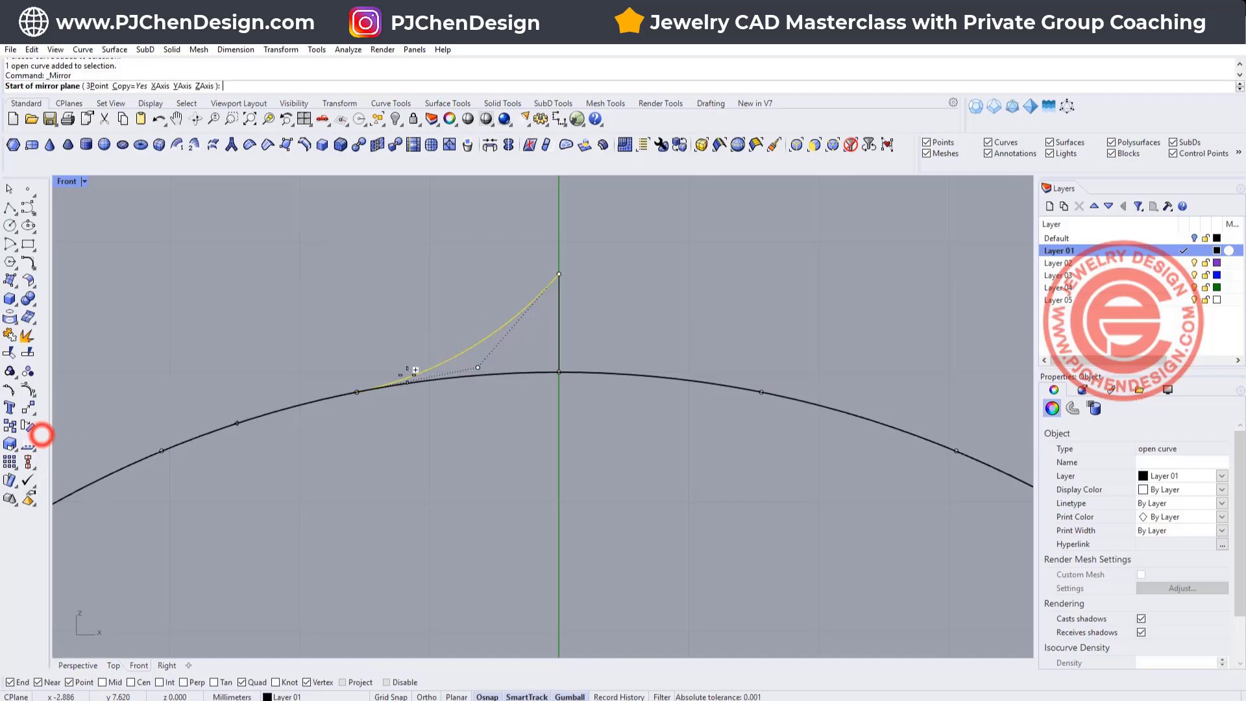
click(561, 273)
click(560, 341)
click(757, 468)
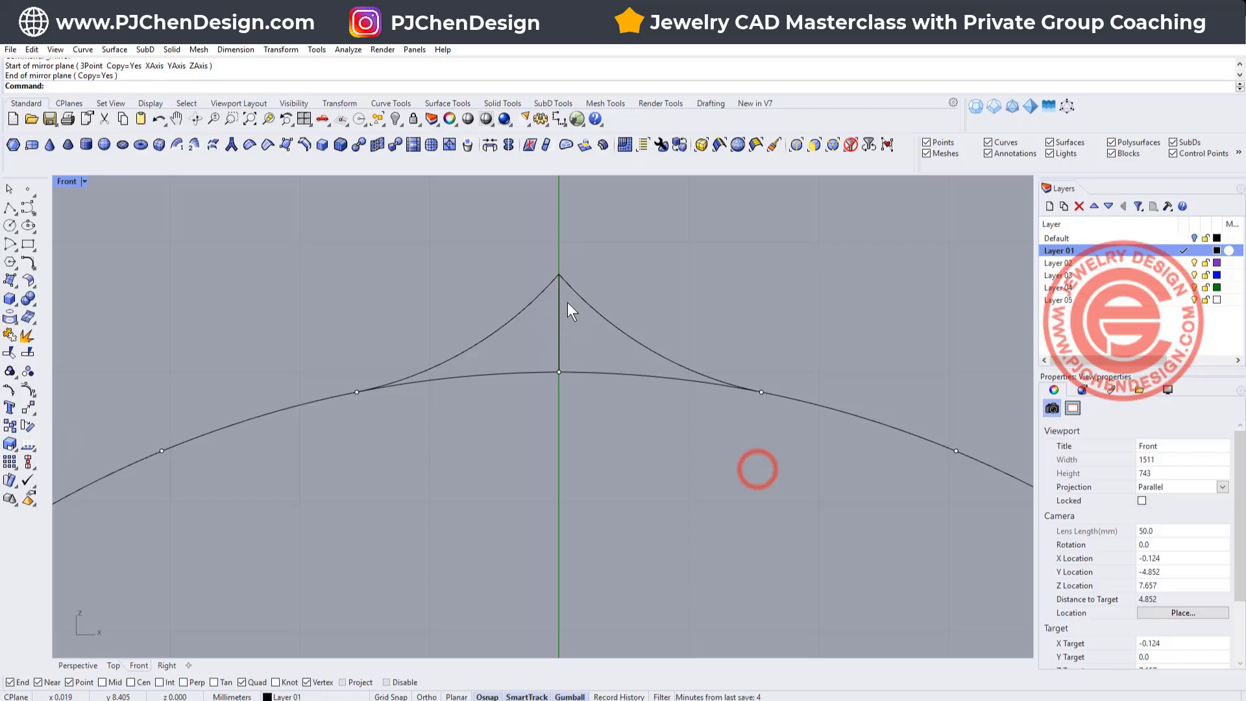
- Fillet the two arcs where they meet at the peak with a radius of 0.25
click(579, 290)
shift+click(546, 295)
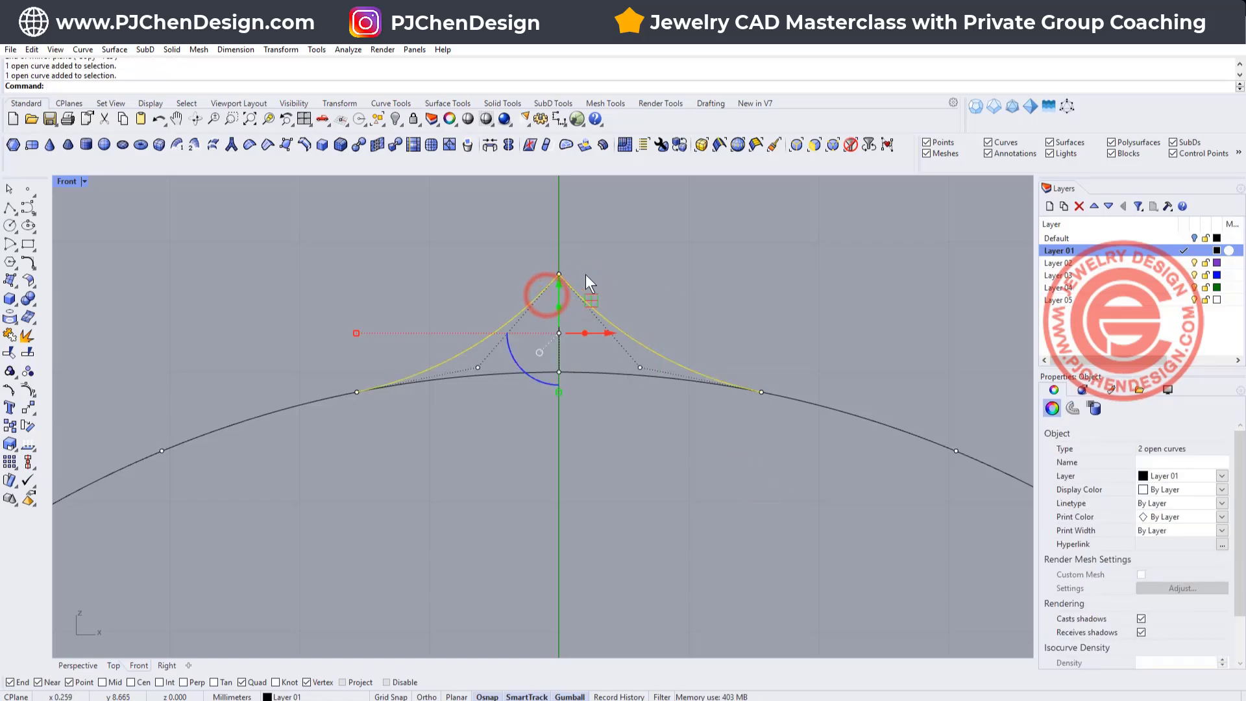
click(26, 261)
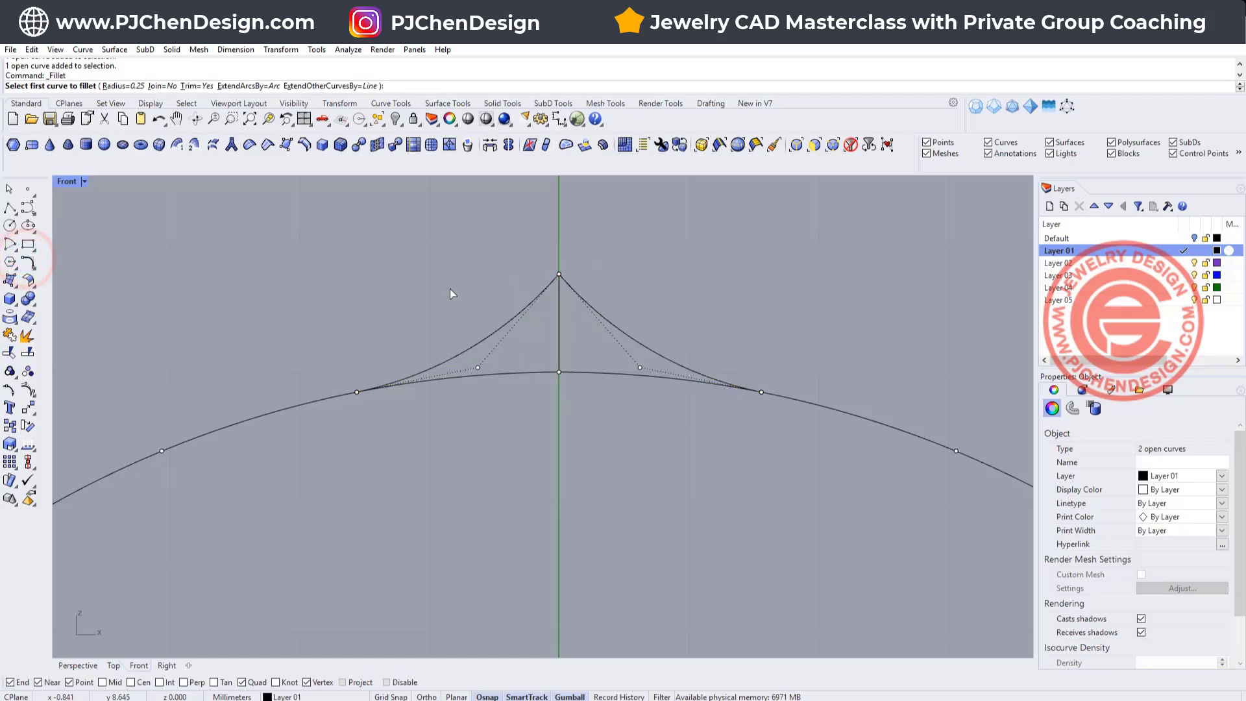
click(548, 289)
click(575, 286)
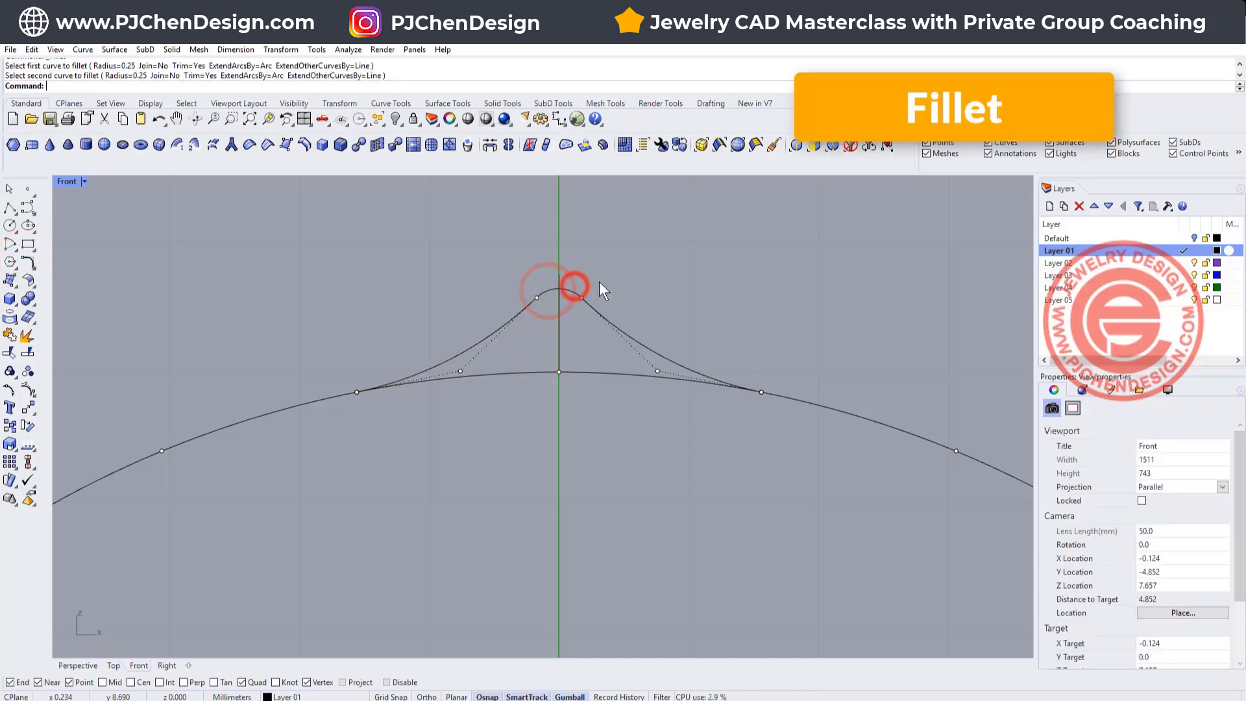
click(626, 278)
- Join the two side arcs and the fillet at the peak into one open curve
scroll(625, 277, down, 4)
right_drag(598, 290, 502, 298)
scroll(502, 298, up, 6)
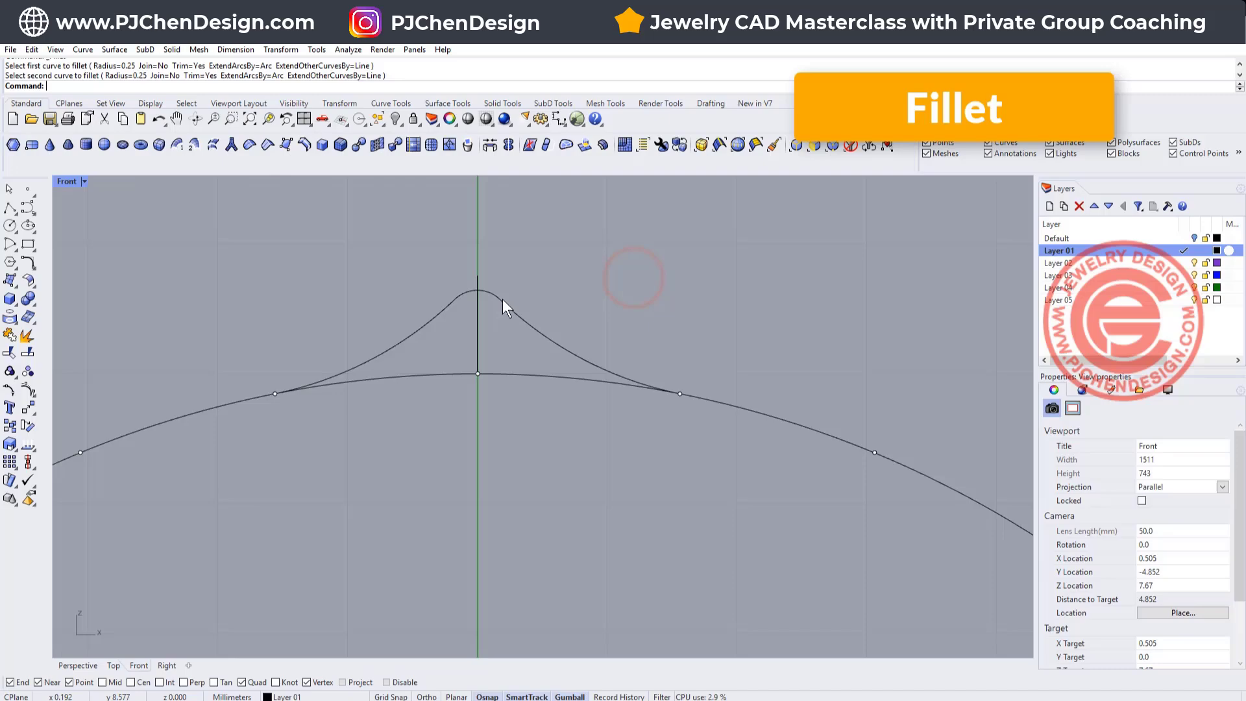
click(502, 299)
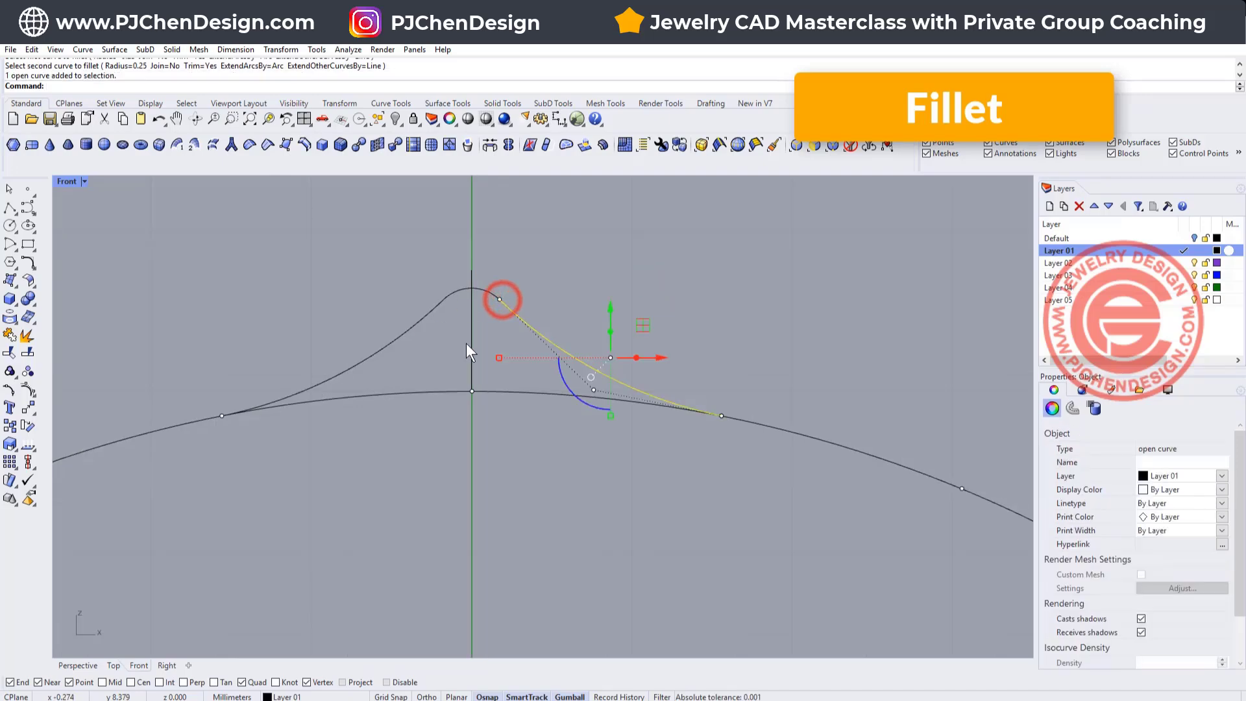
click(488, 291)
shift+click(432, 308)
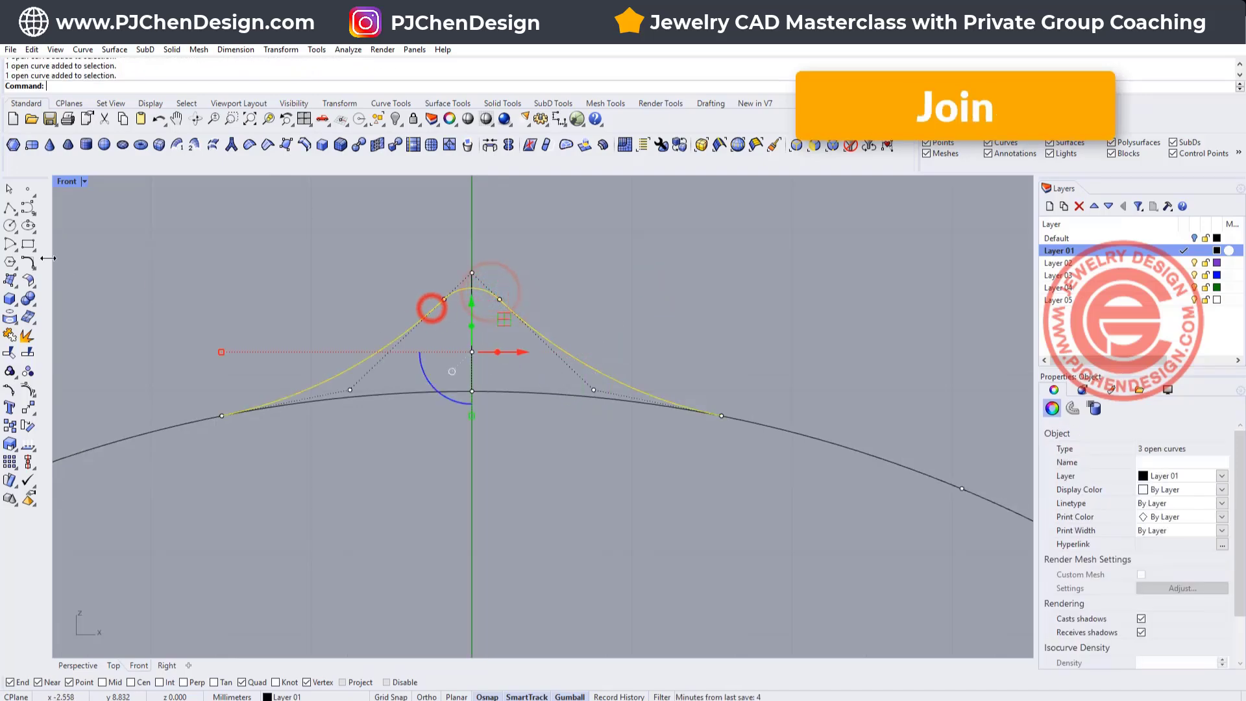
click(7, 334)
- Polar-array the joined peak curve around the origin with 16 items filling 360 degrees
scroll(468, 361, down, 8)
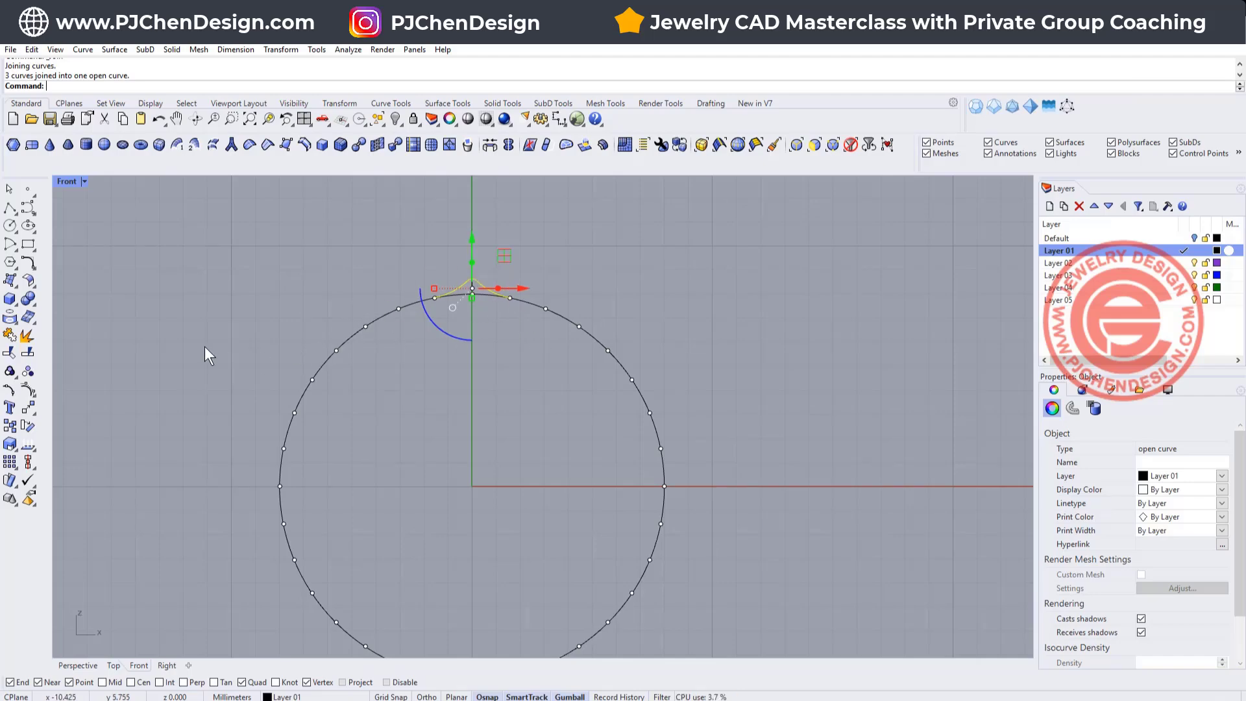
right_drag(206, 353, 213, 315)
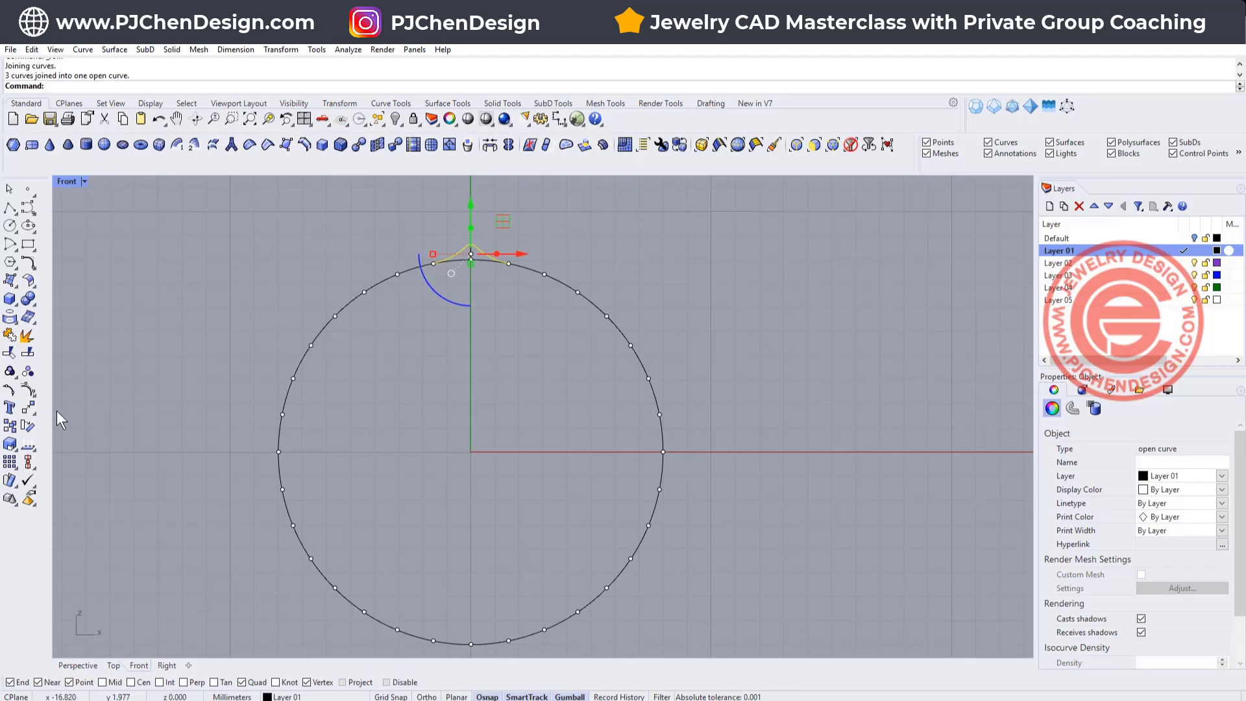
click(8, 468)
click(46, 467)
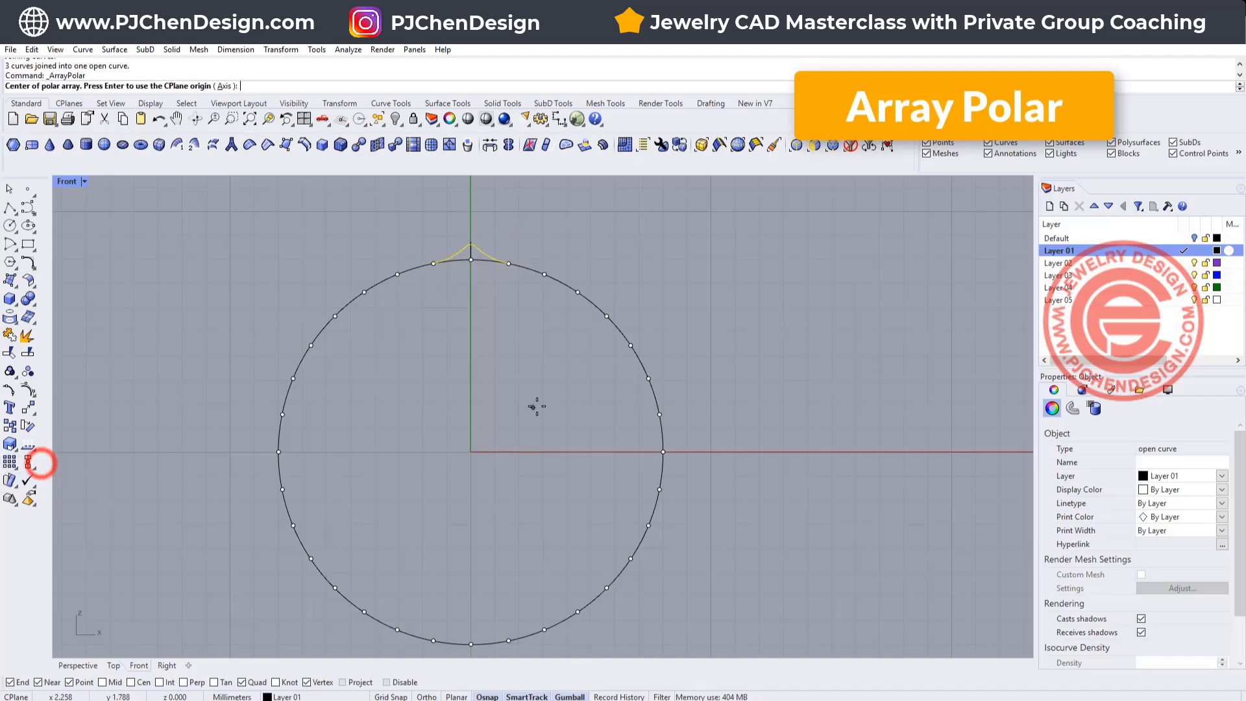
text(0)
key(Return)
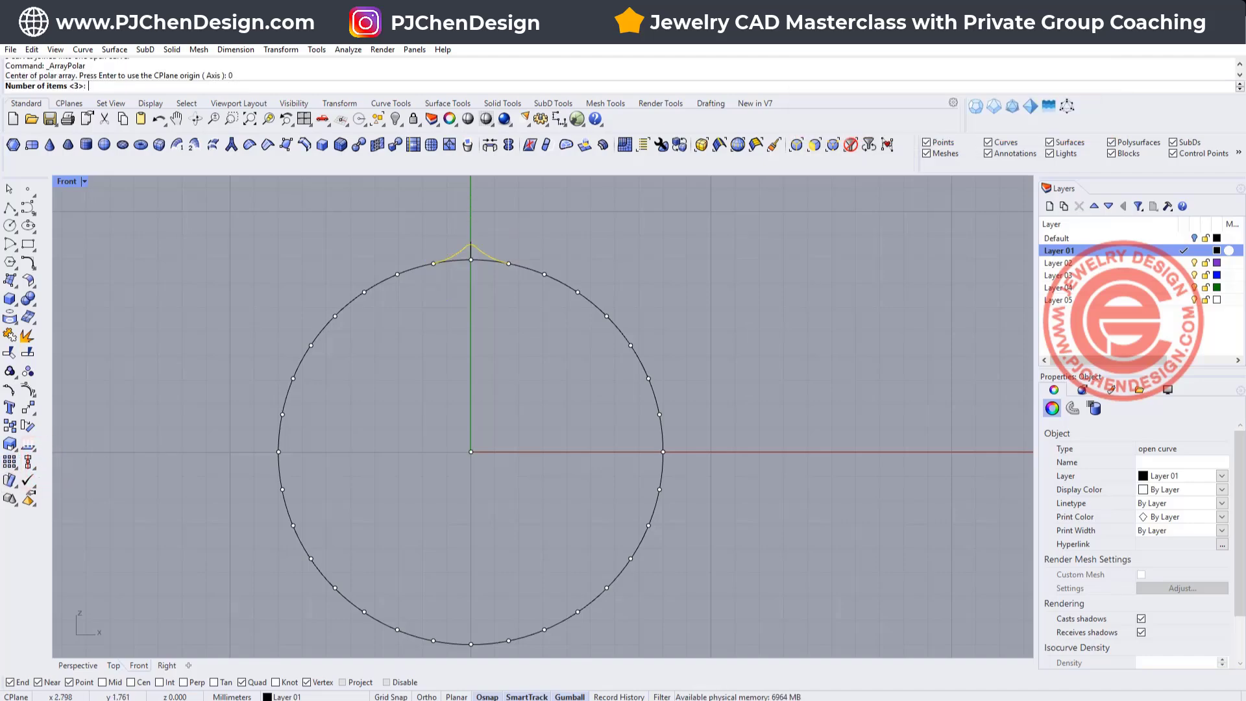
text(16)
key(Return)
key(Return)
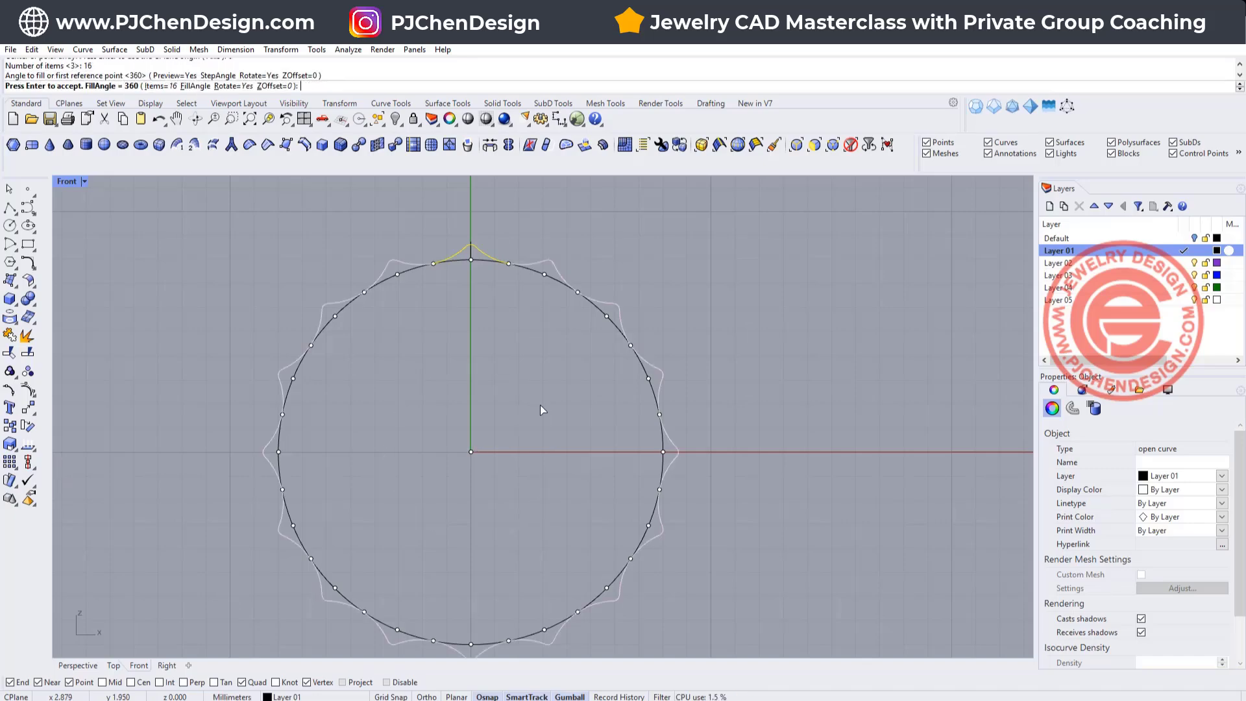
key(Return)
- Join all the arrayed peak curves around the circle into one closed outline
scroll(594, 395, down, 2)
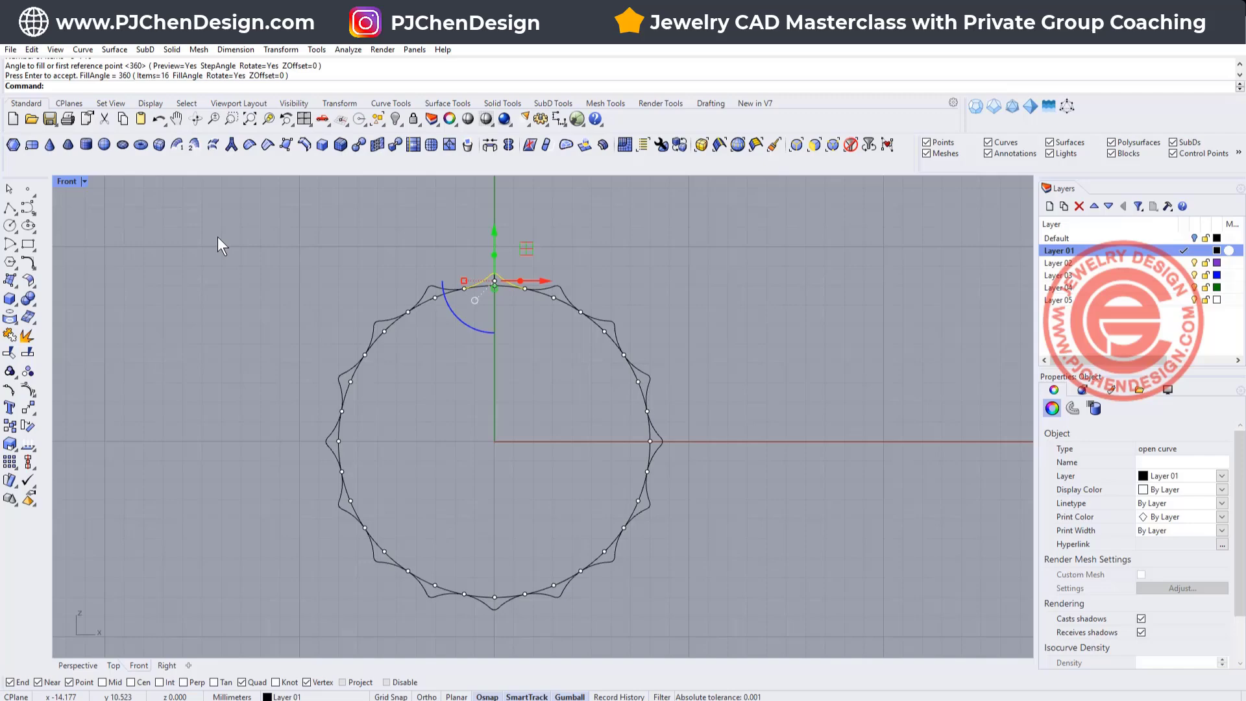
drag(230, 247, 697, 624)
click(28, 334)
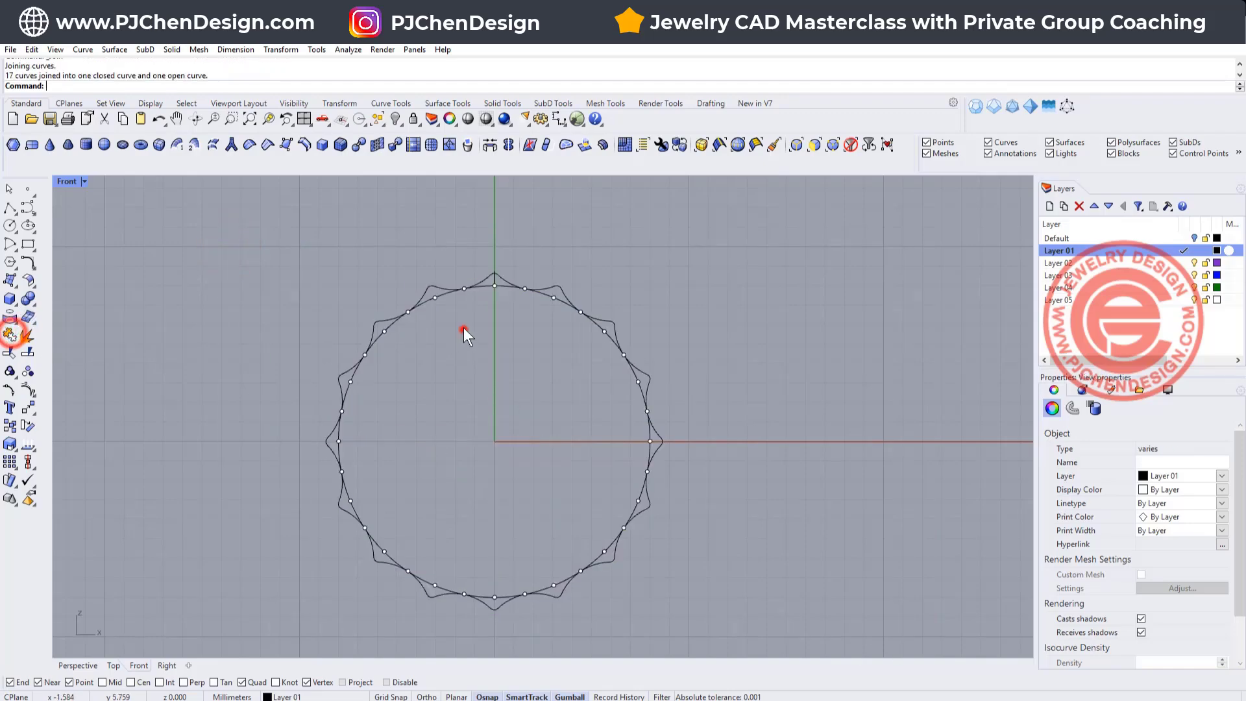
click(463, 328)
- Set the display color of the closed peaked outline to Red
scroll(513, 278, up, 3)
click(500, 282)
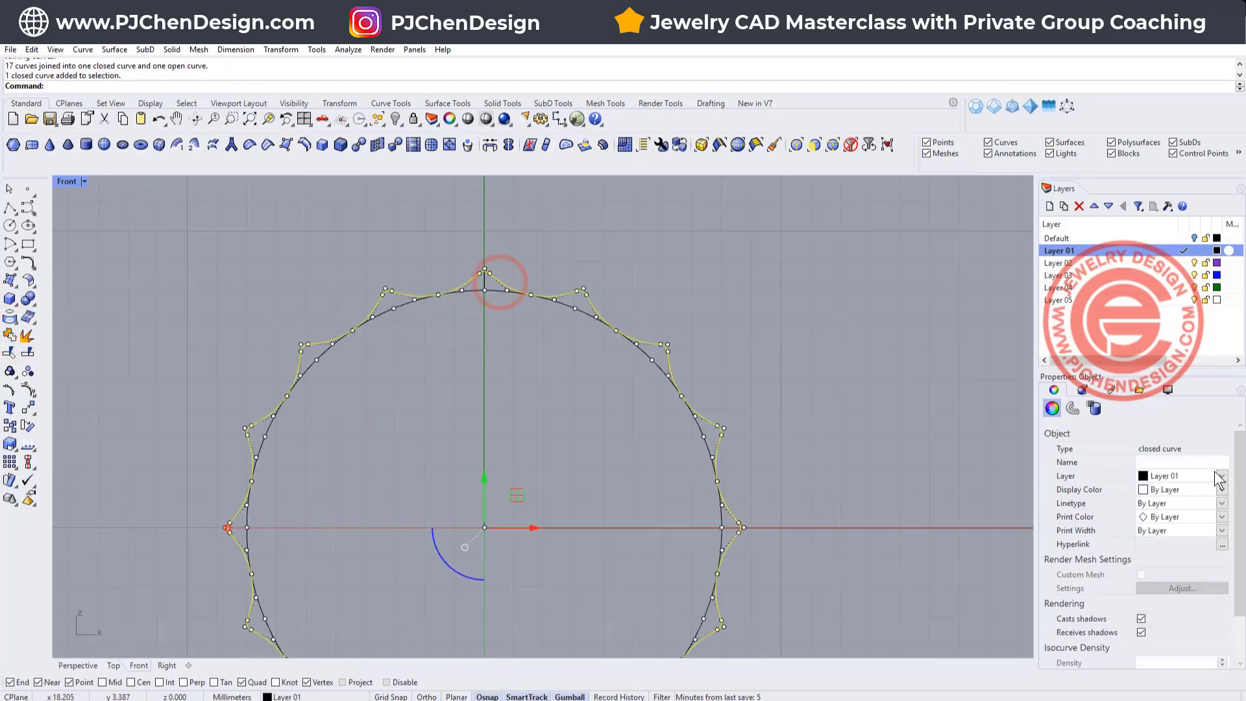
click(1222, 490)
click(1155, 548)
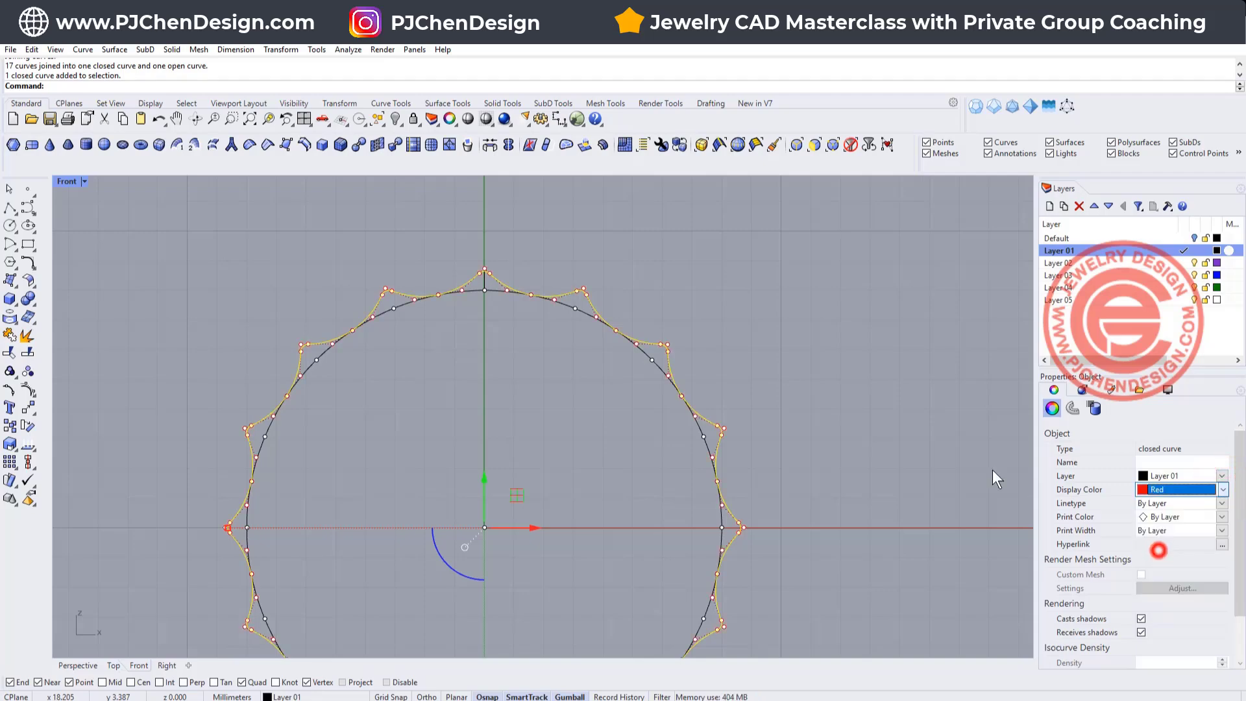
click(748, 348)
- Extrude the red peaked outline as a solid by 1.8 mm, working in all four views
scroll(496, 275, down, 2)
scroll(545, 288, down, 1)
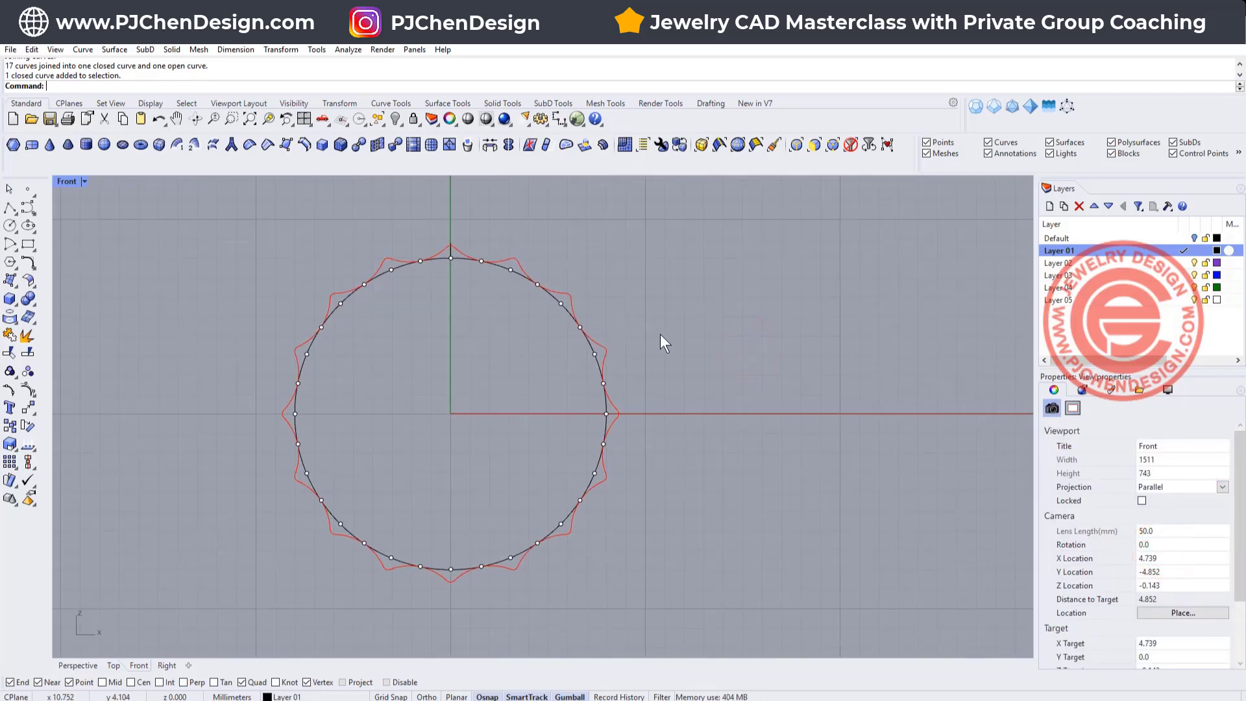
double_click(68, 182)
scroll(322, 291, up, 5)
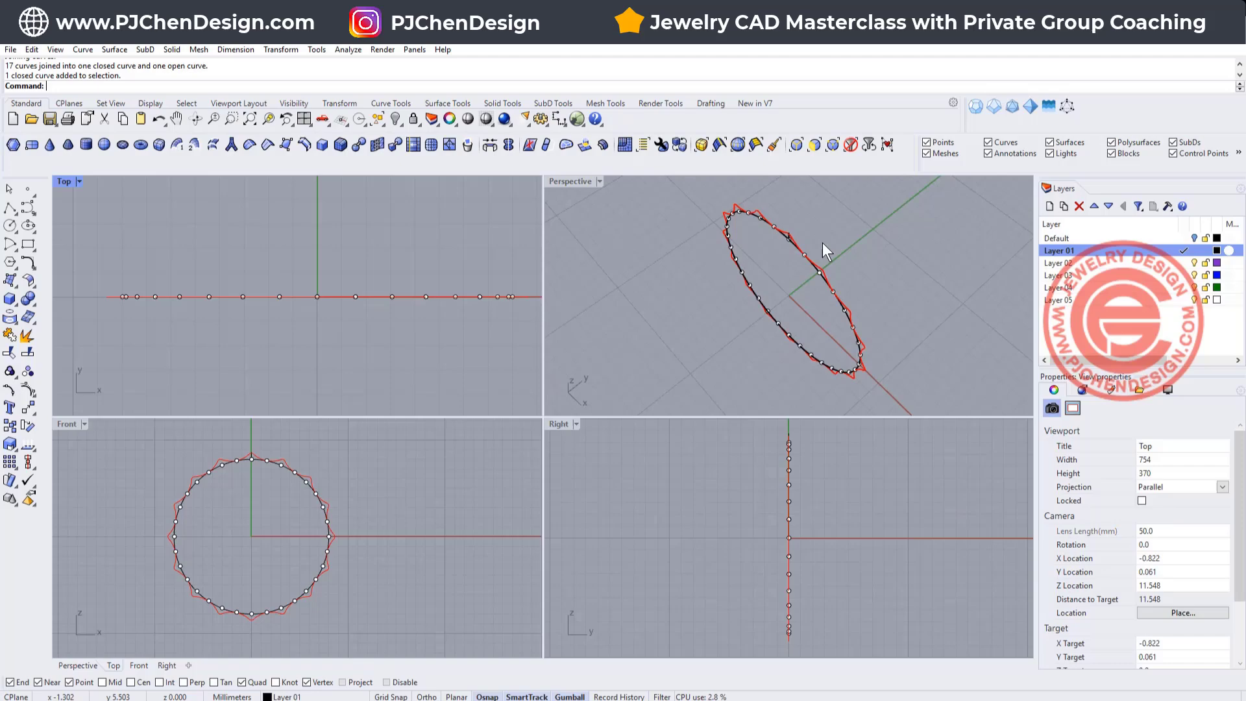
scroll(823, 242, up, 4)
click(776, 262)
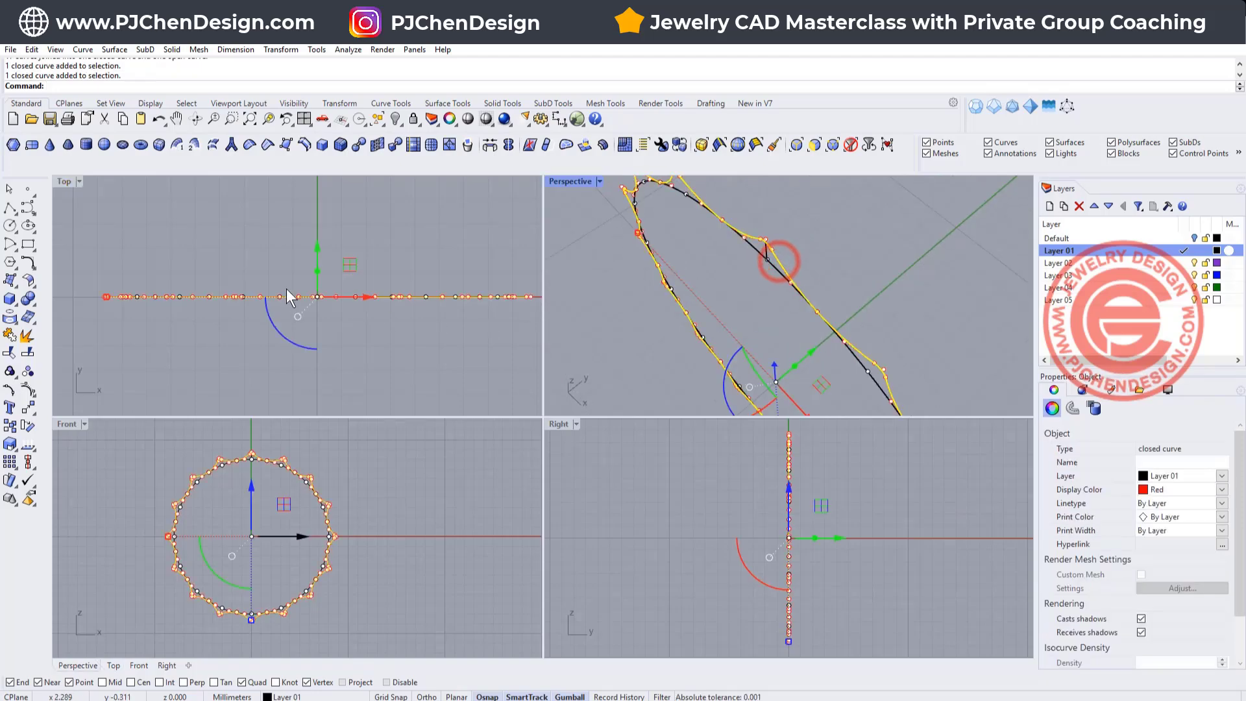
scroll(302, 289, up, 6)
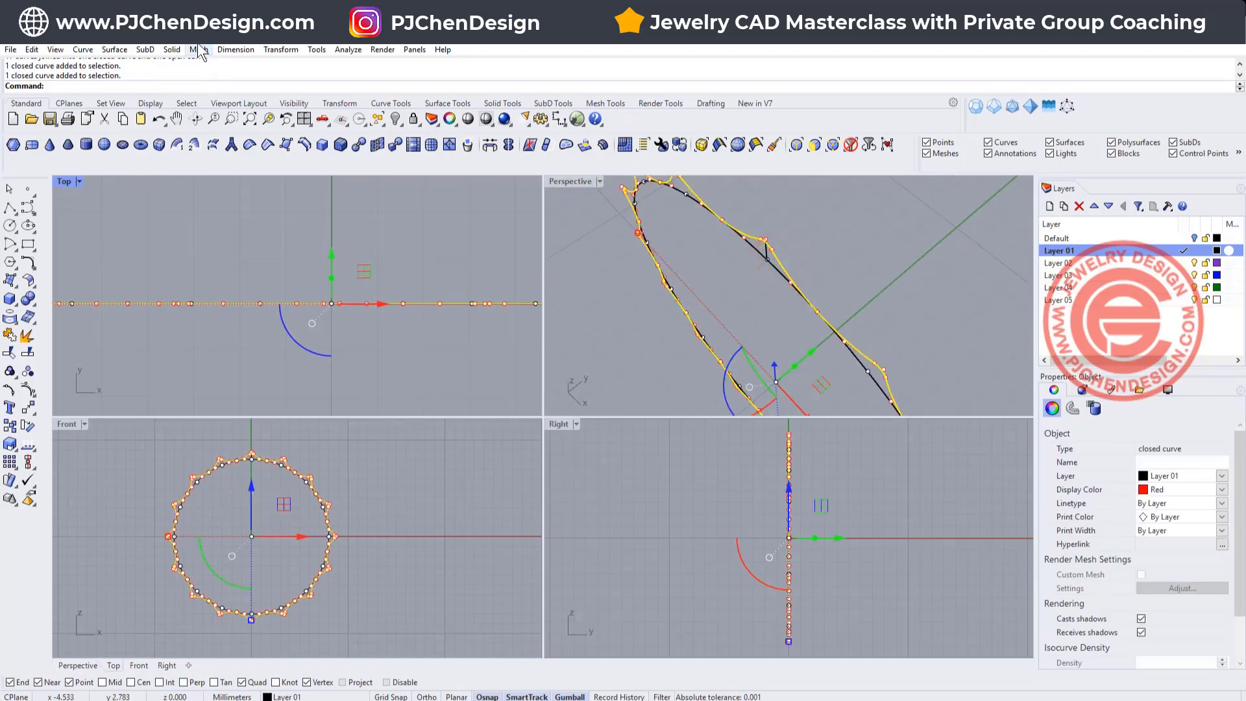
click(173, 49)
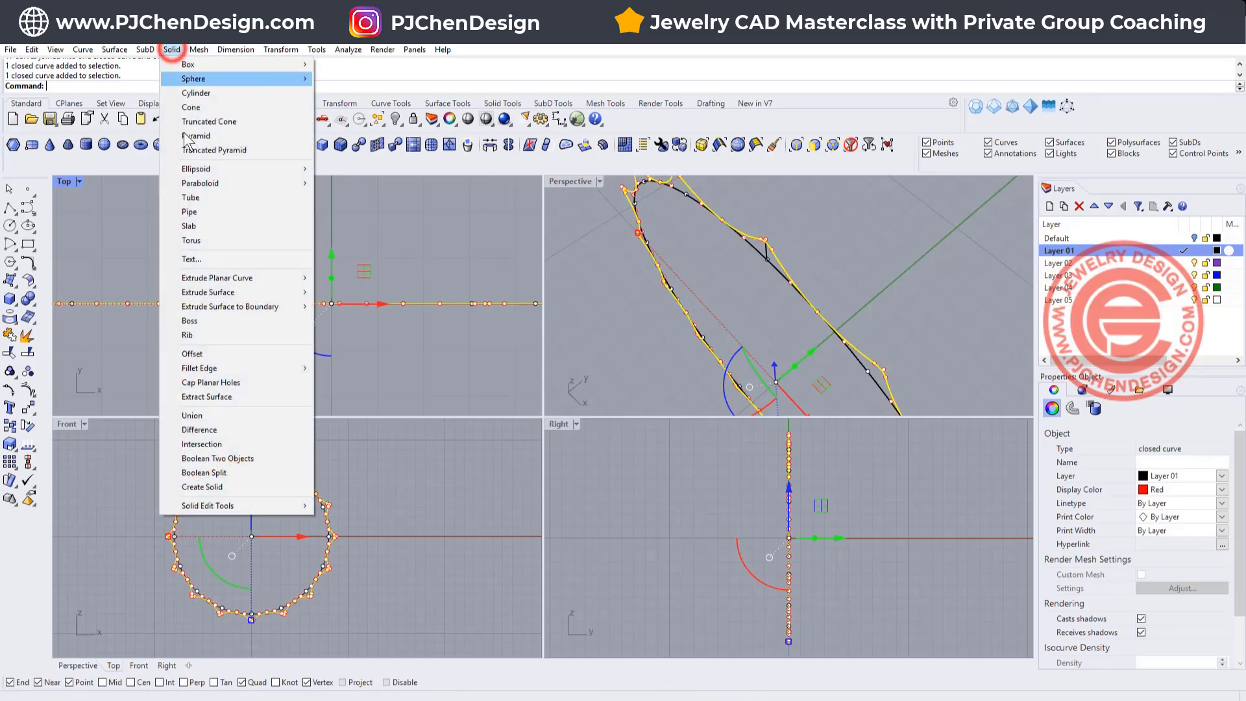
mouse_move(251, 278)
click(331, 275)
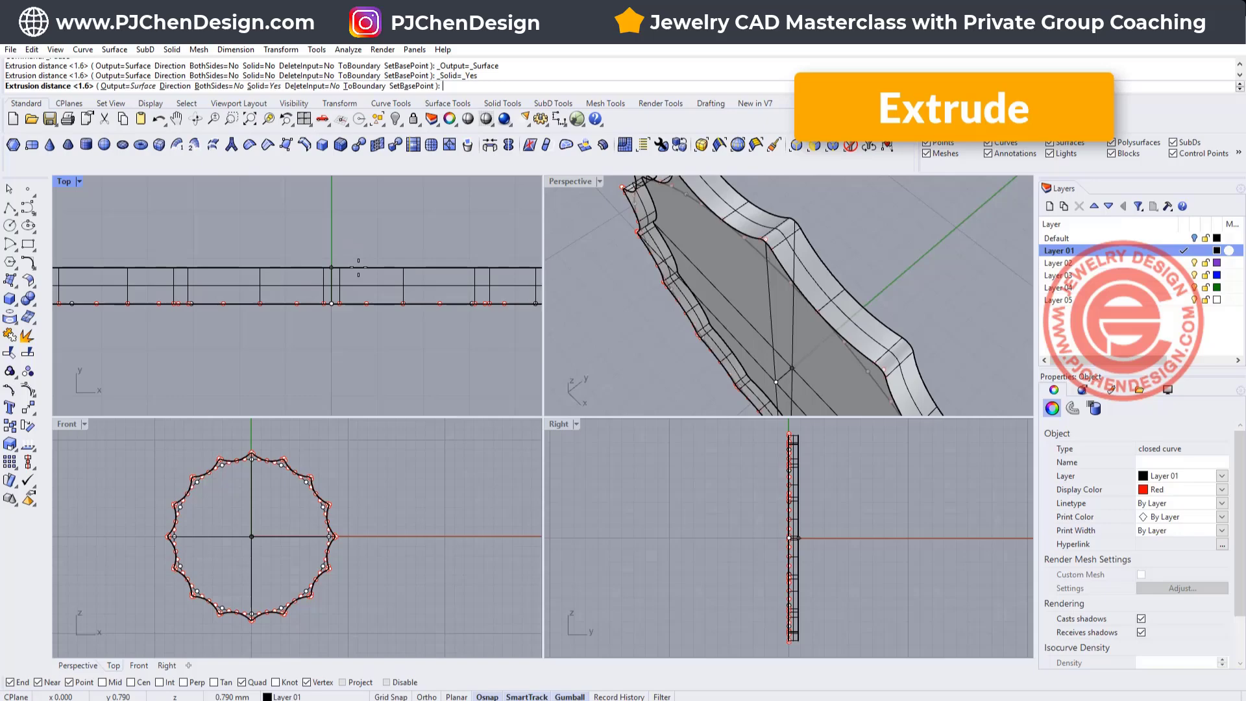
text(1.8)
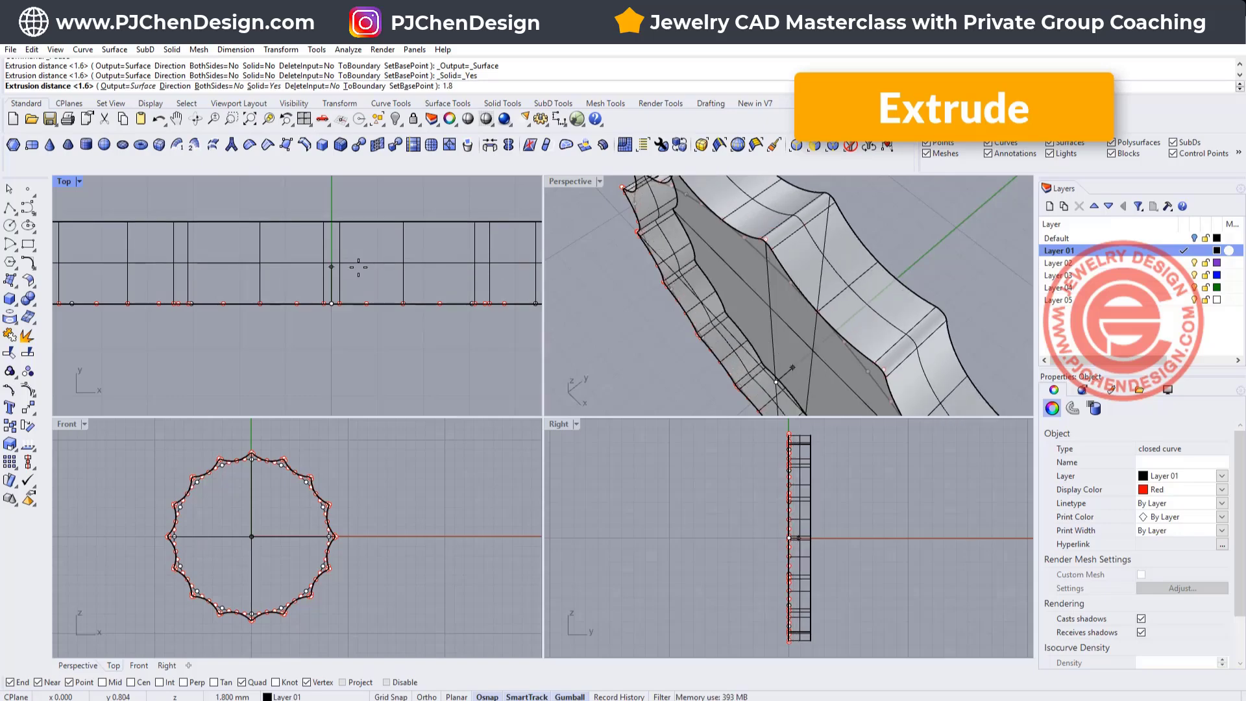
key(Return)
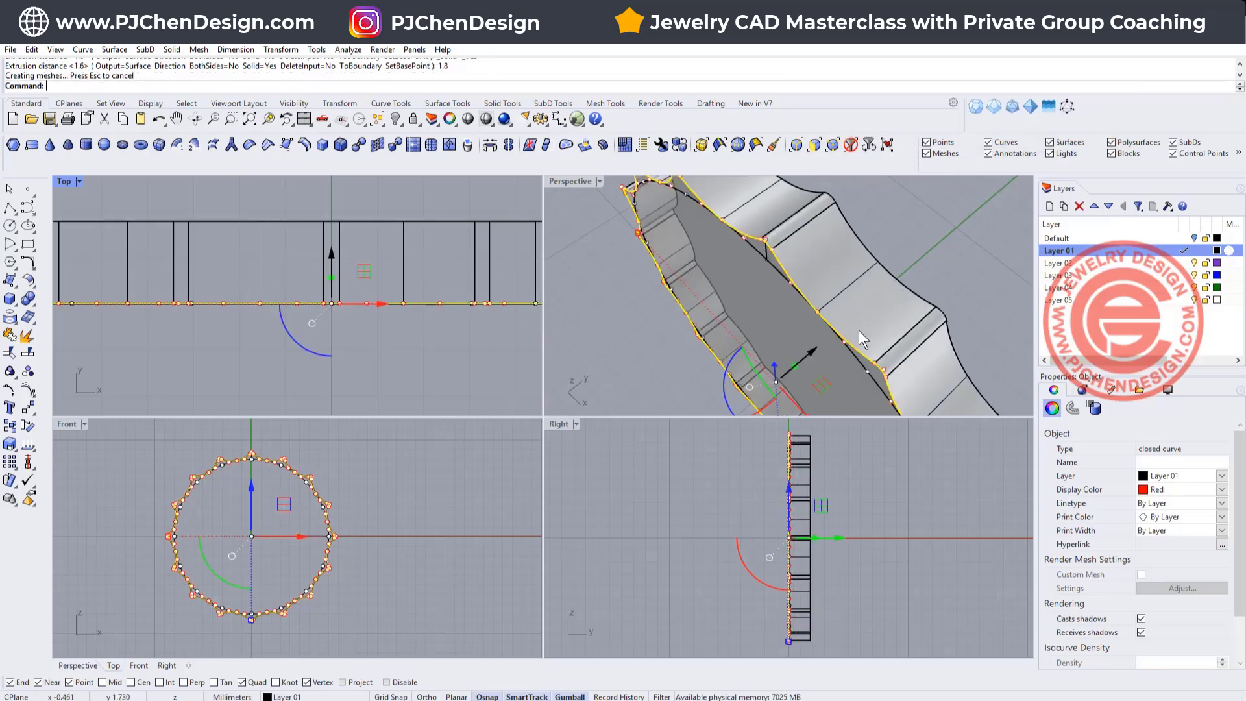
click(932, 248)
- Examine in the front view how the extrusion's valleys between the peaks sit relative to the 16 mm circle
scroll(773, 342, down, 8)
right_drag(774, 343, 863, 259)
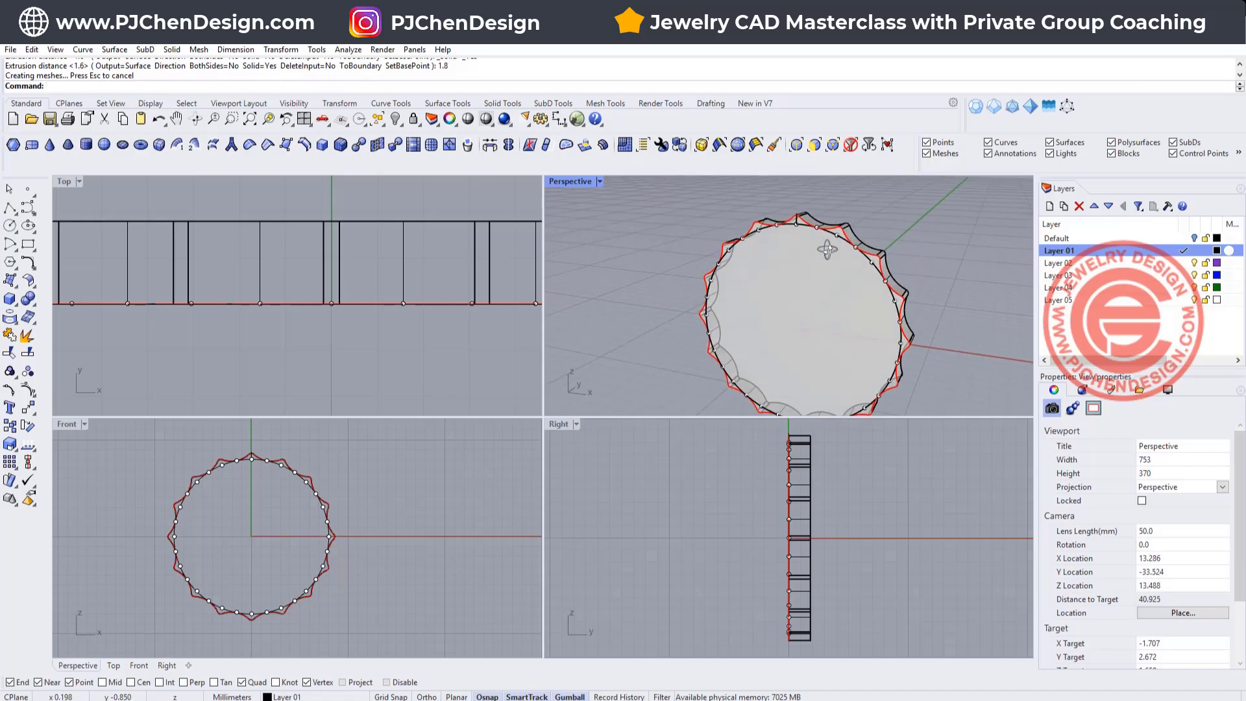
click(800, 266)
scroll(282, 565, up, 3)
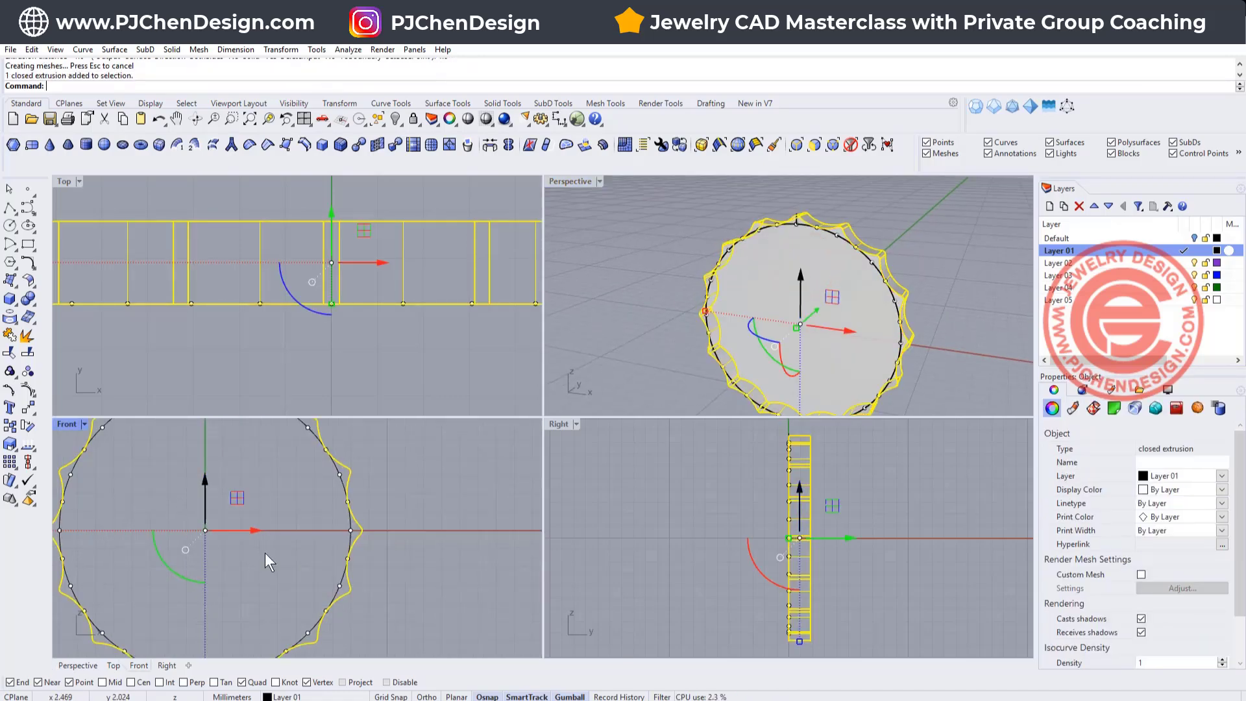
scroll(264, 552, down, 4)
right_drag(308, 525, 386, 519)
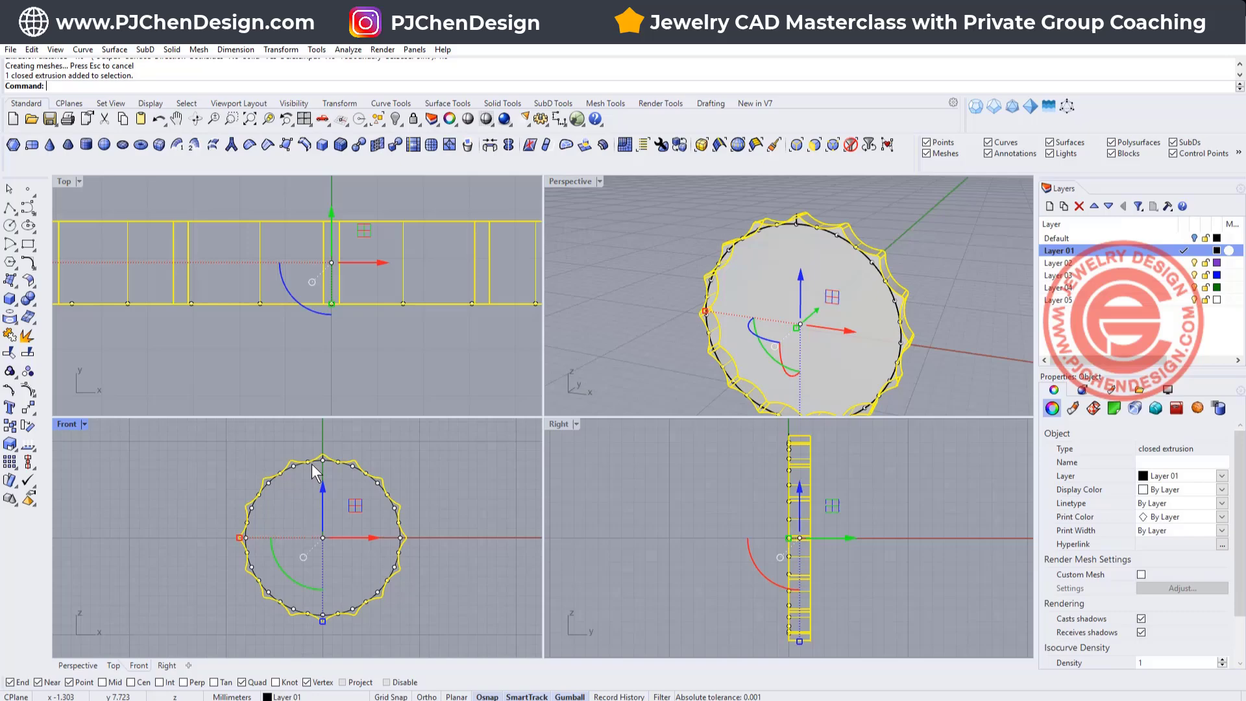
scroll(305, 463, up, 2)
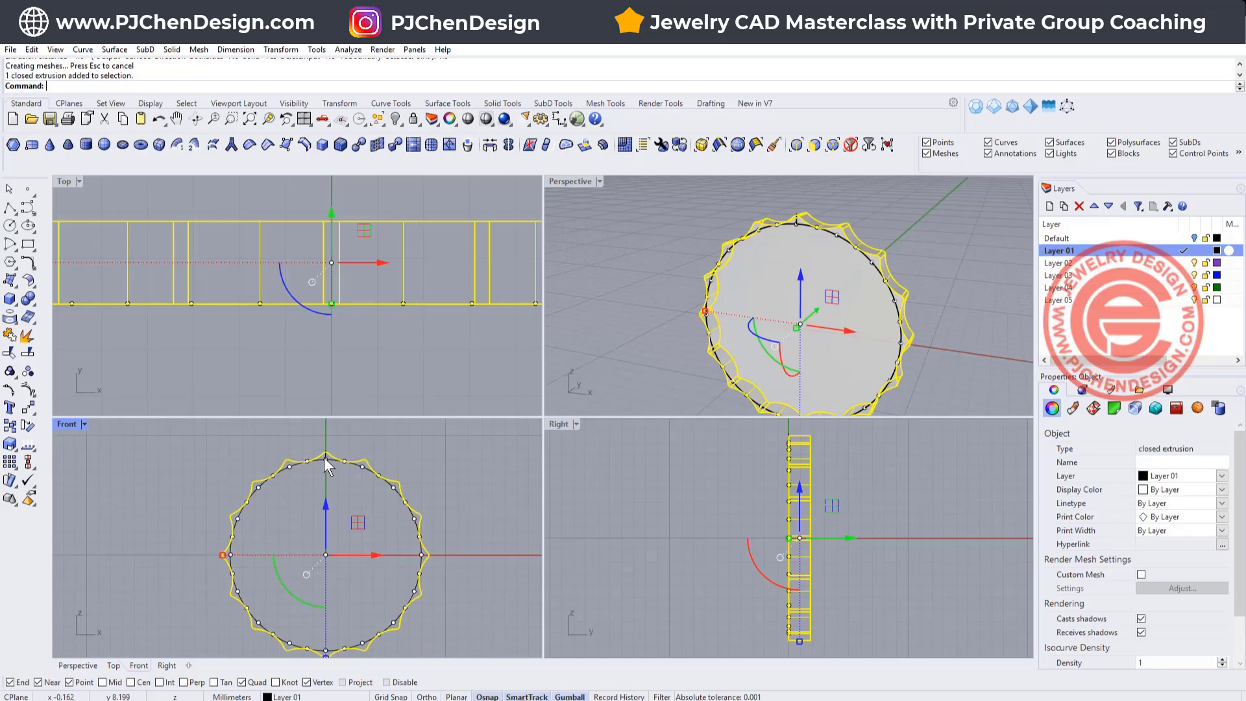
scroll(387, 483, up, 5)
scroll(387, 482, down, 4)
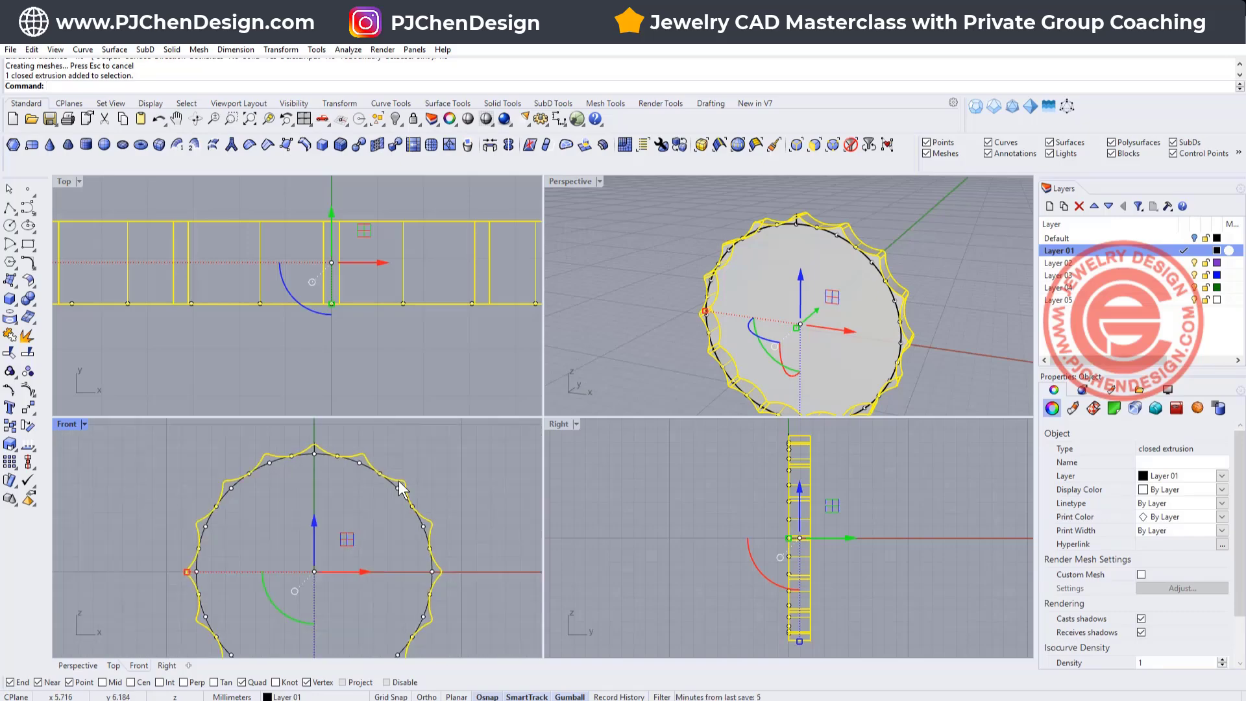
scroll(418, 469, up, 2)
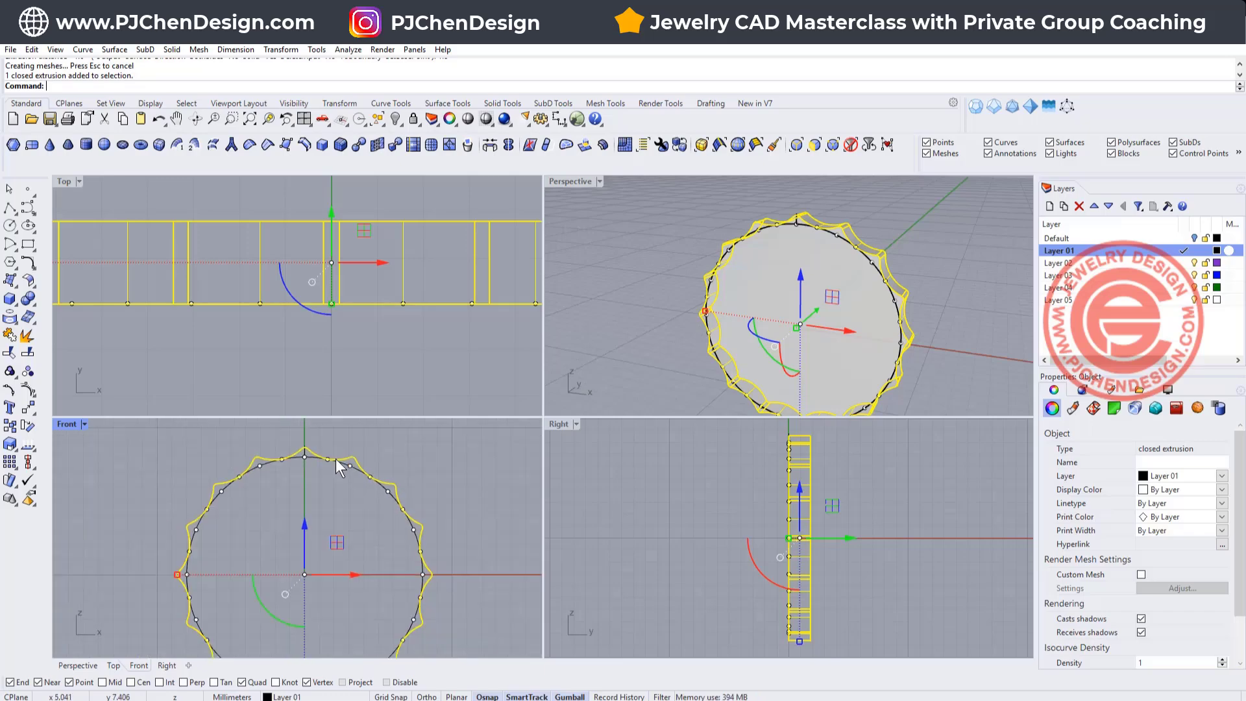
double_click(65, 425)
scroll(460, 272, up, 2)
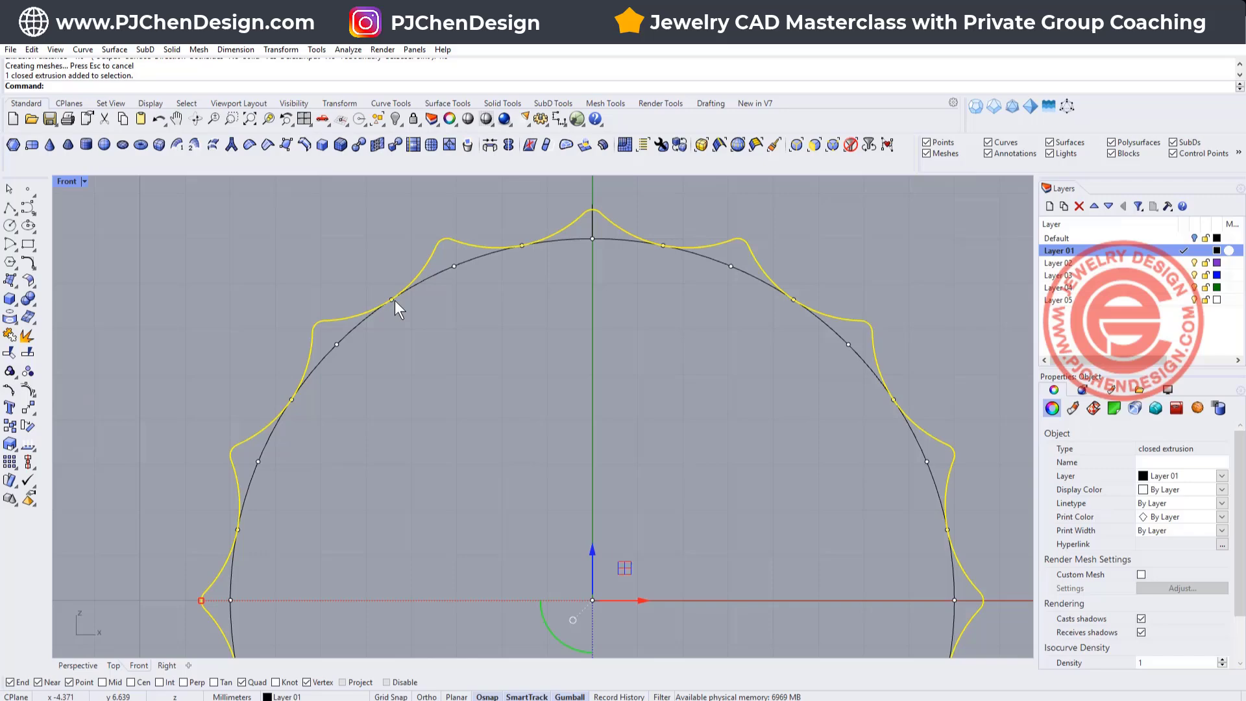
scroll(386, 299, up, 3)
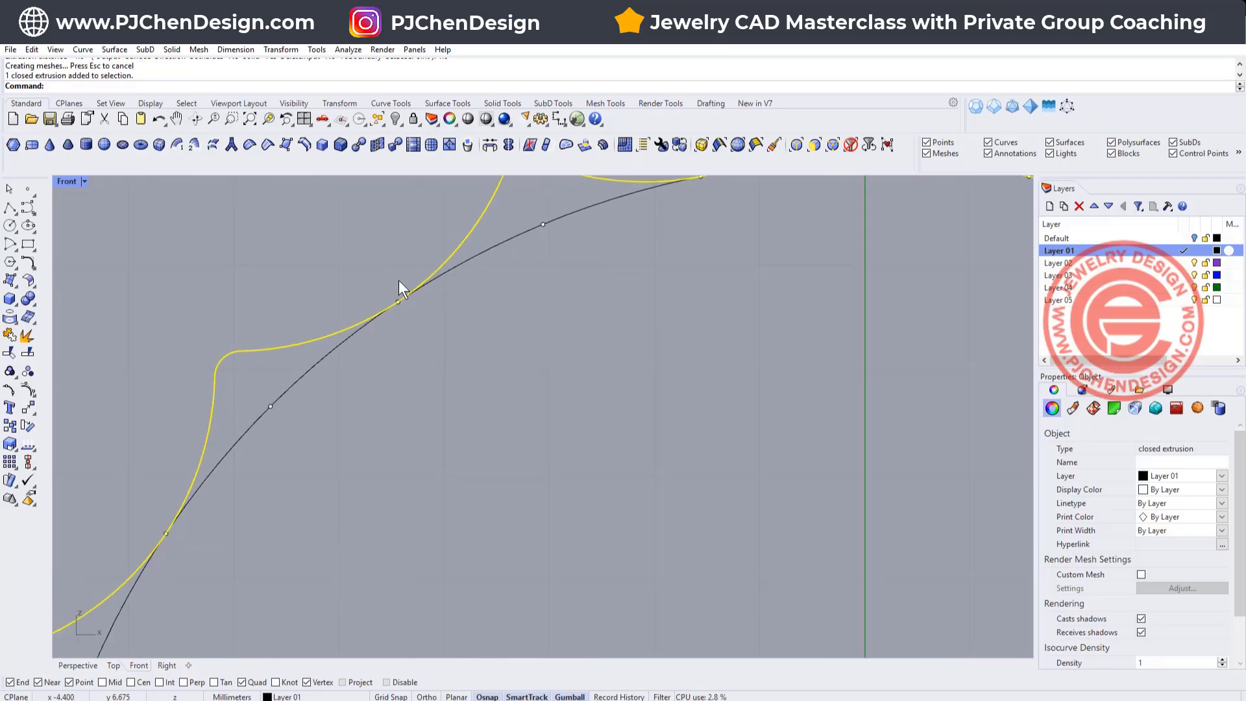
click(383, 263)
scroll(567, 410, down, 5)
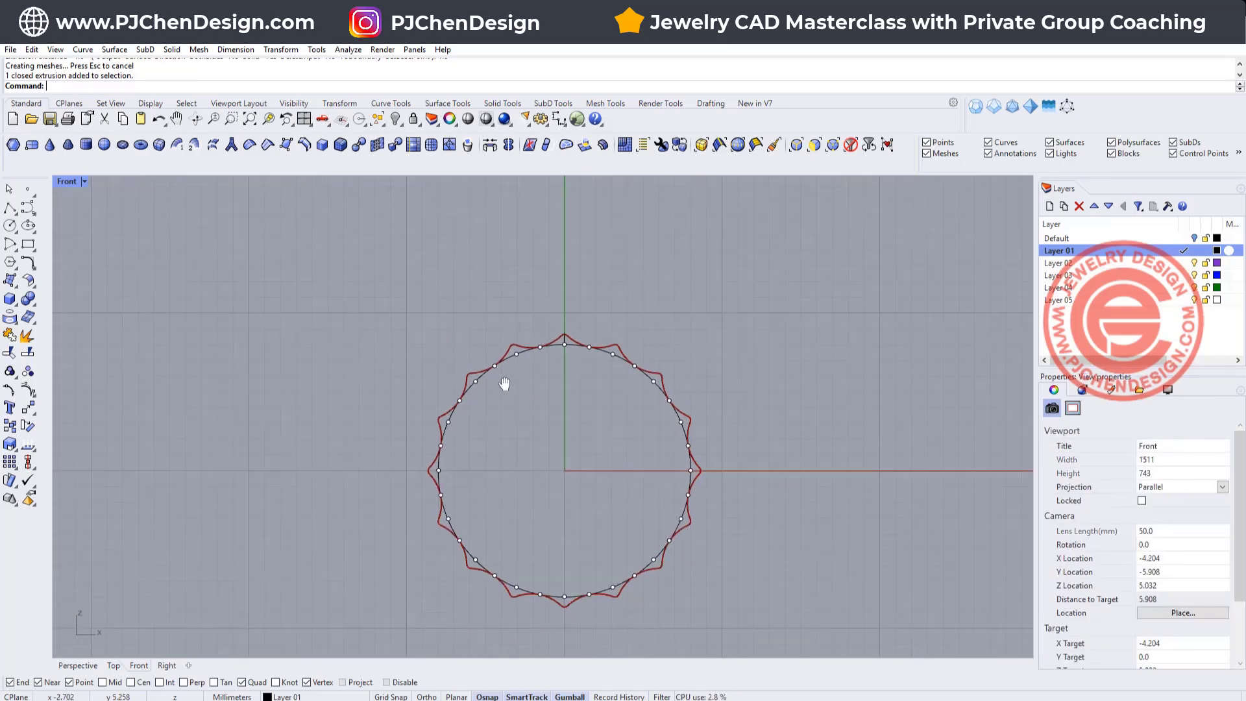
scroll(500, 334, up, 4)
scroll(524, 301, up, 2)
click(528, 301)
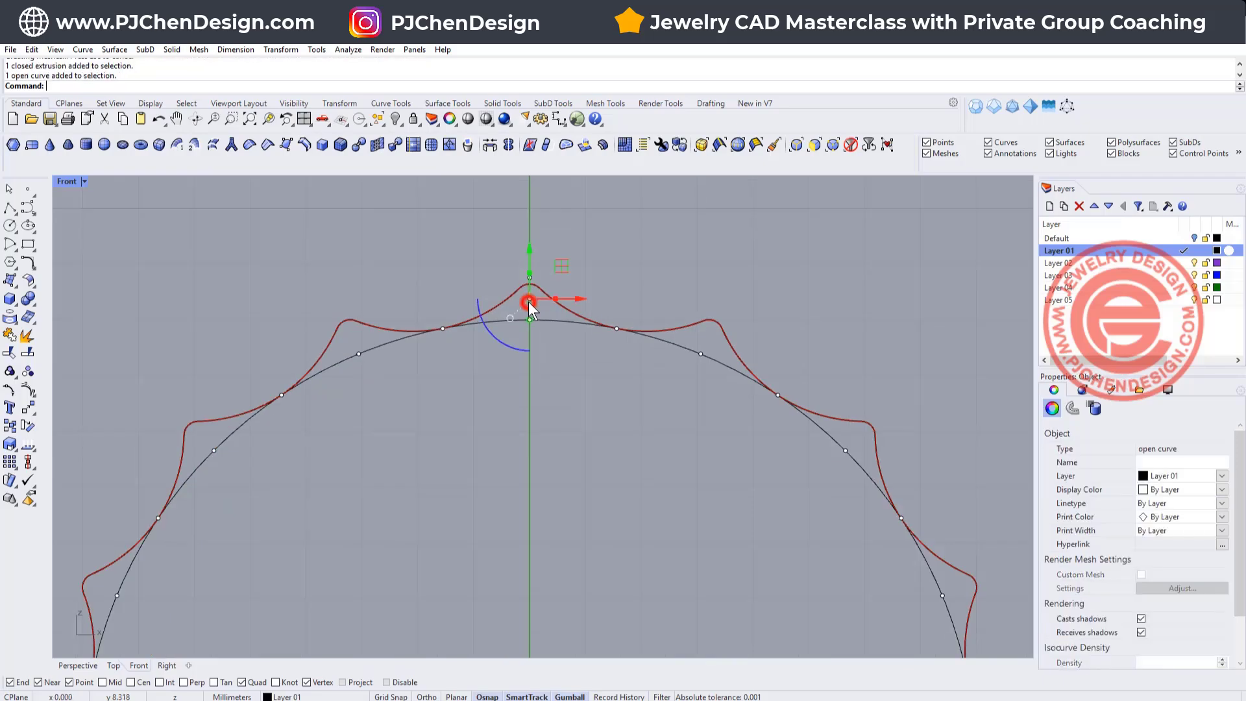
click(547, 300)
click(577, 313)
key(F10)
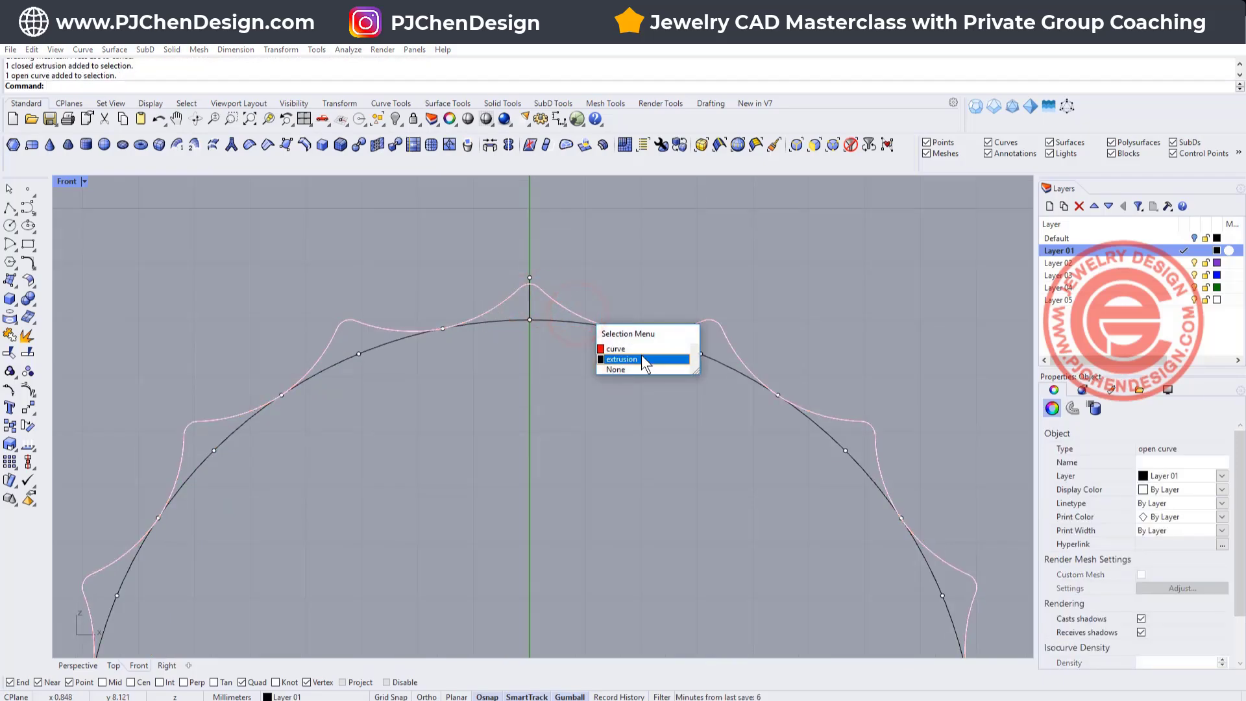
click(636, 350)
key(Escape)
key(Escape)
- Scale up the red outline, vertical line and extrusion uniformly about their center so the valleys clear the circle
click(543, 302)
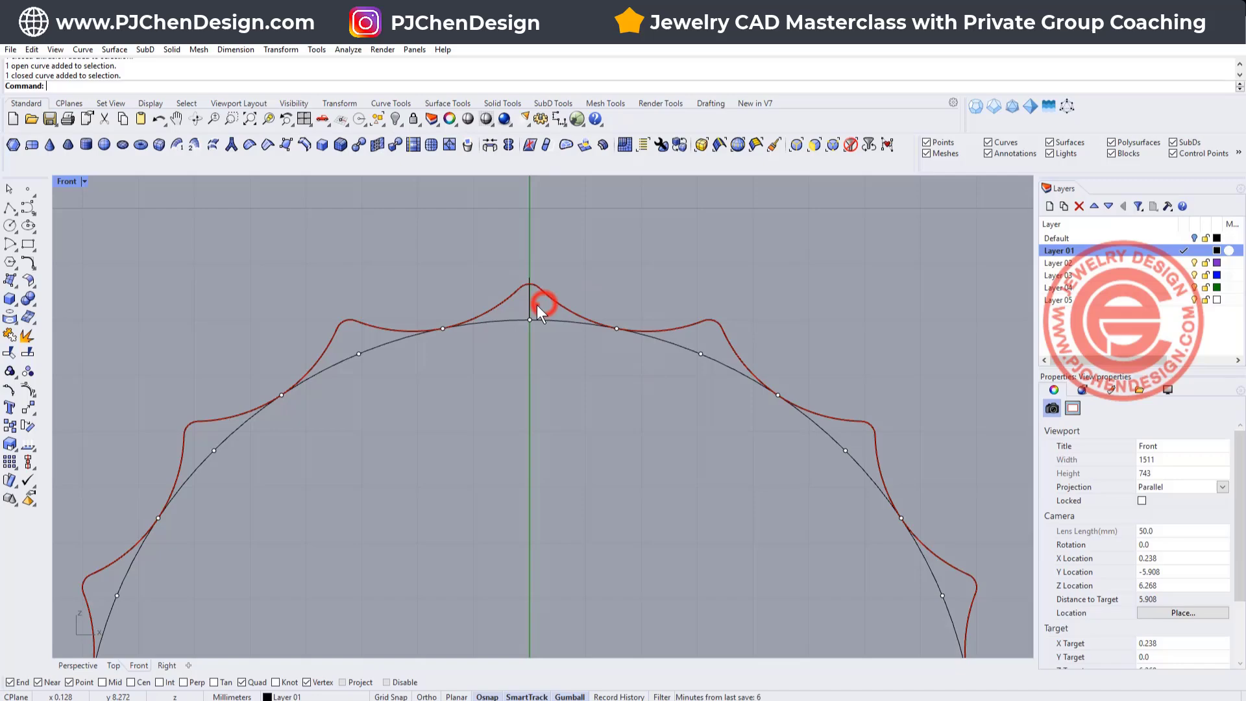
drag(536, 305, 495, 290)
scroll(493, 292, down, 7)
right_drag(480, 374, 449, 330)
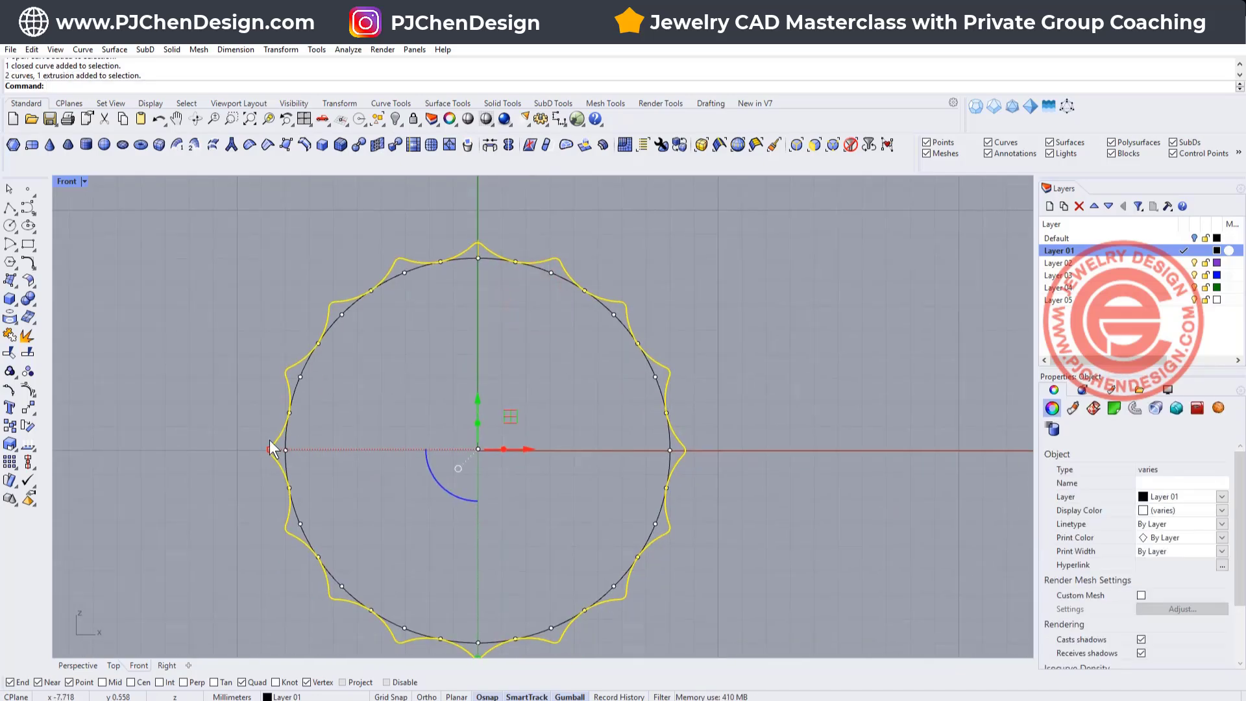
drag(270, 449, 261, 450)
click(801, 447)
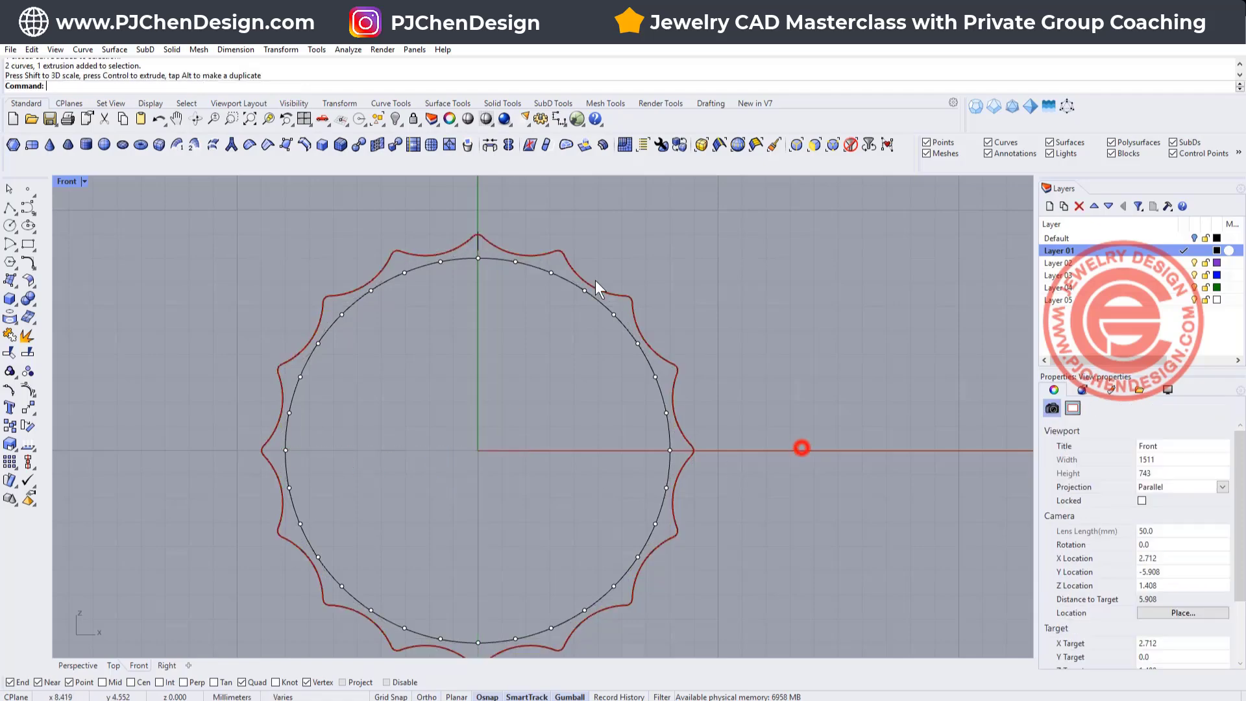
- Copy the peaked extrusion in the top view and stack the copy directly against its far edge
double_click(65, 181)
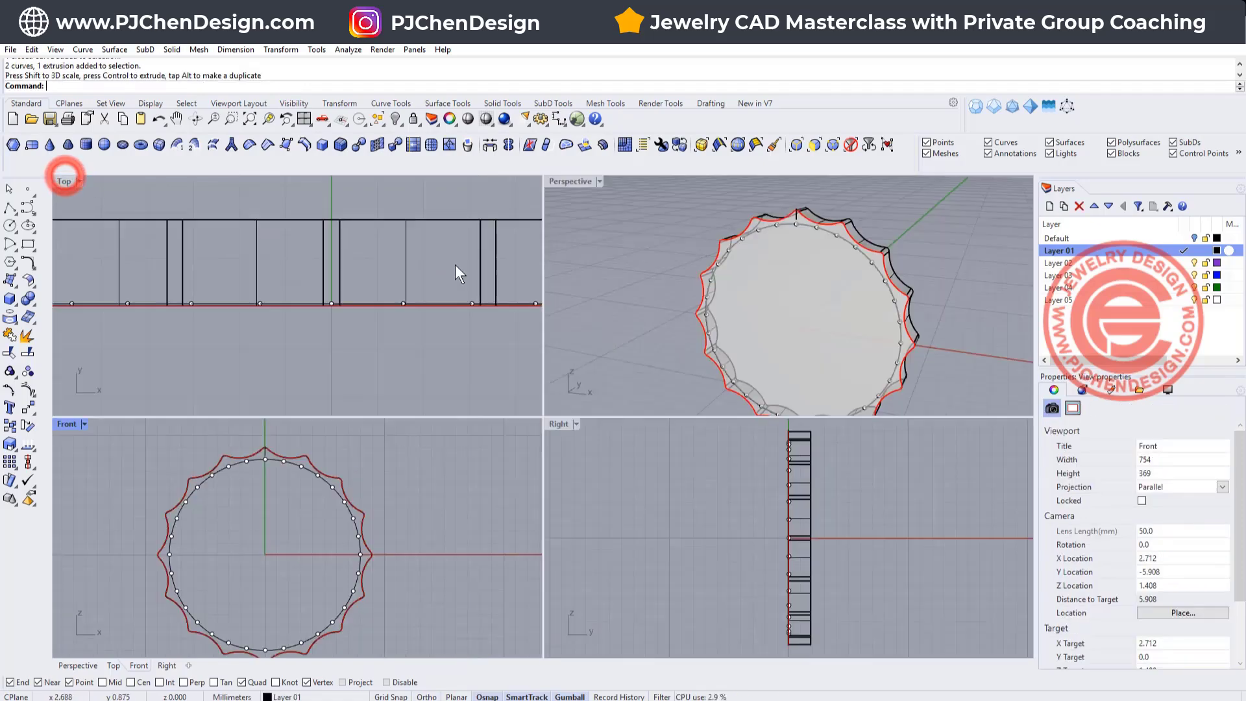
scroll(458, 266, down, 10)
right_drag(464, 264, 355, 267)
scroll(355, 266, up, 3)
click(355, 266)
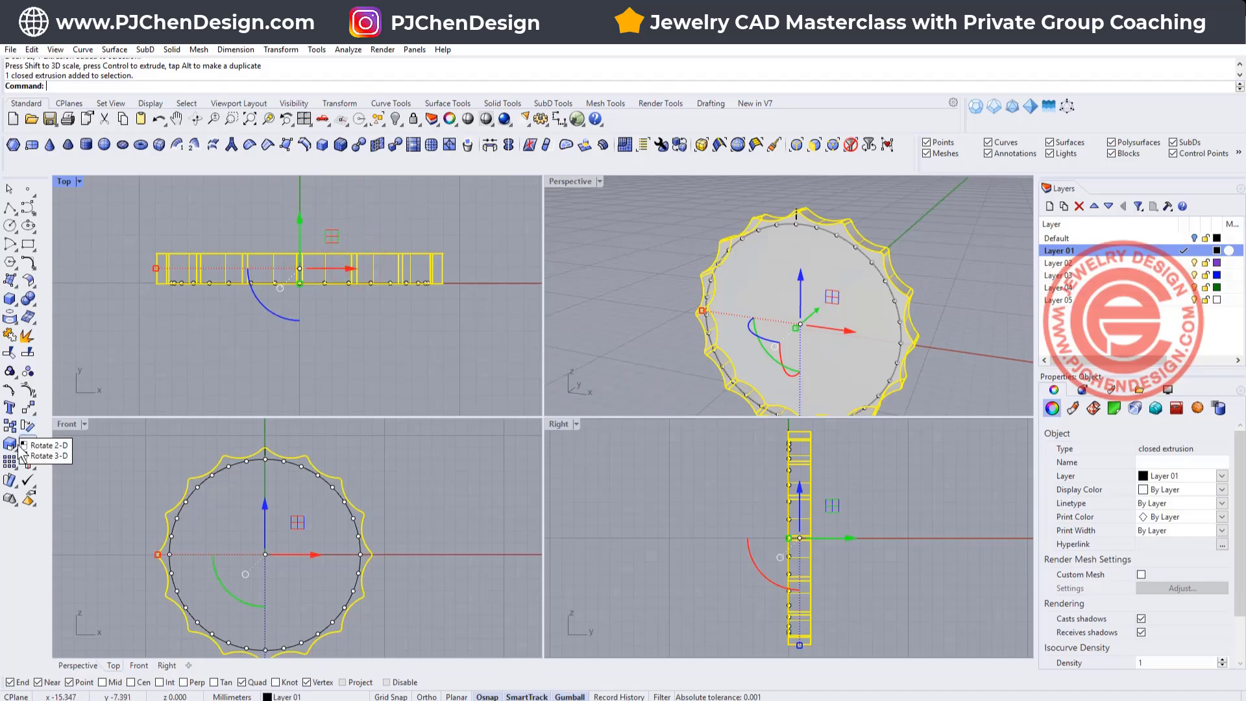
click(29, 425)
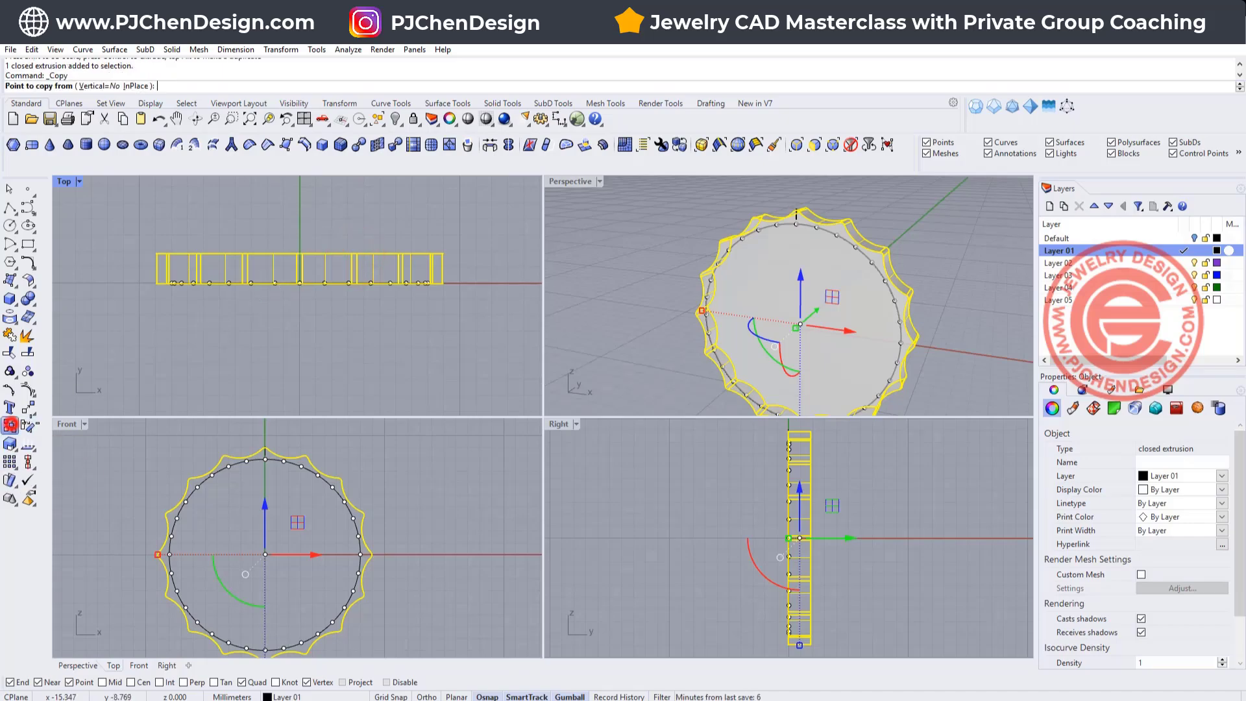
click(448, 285)
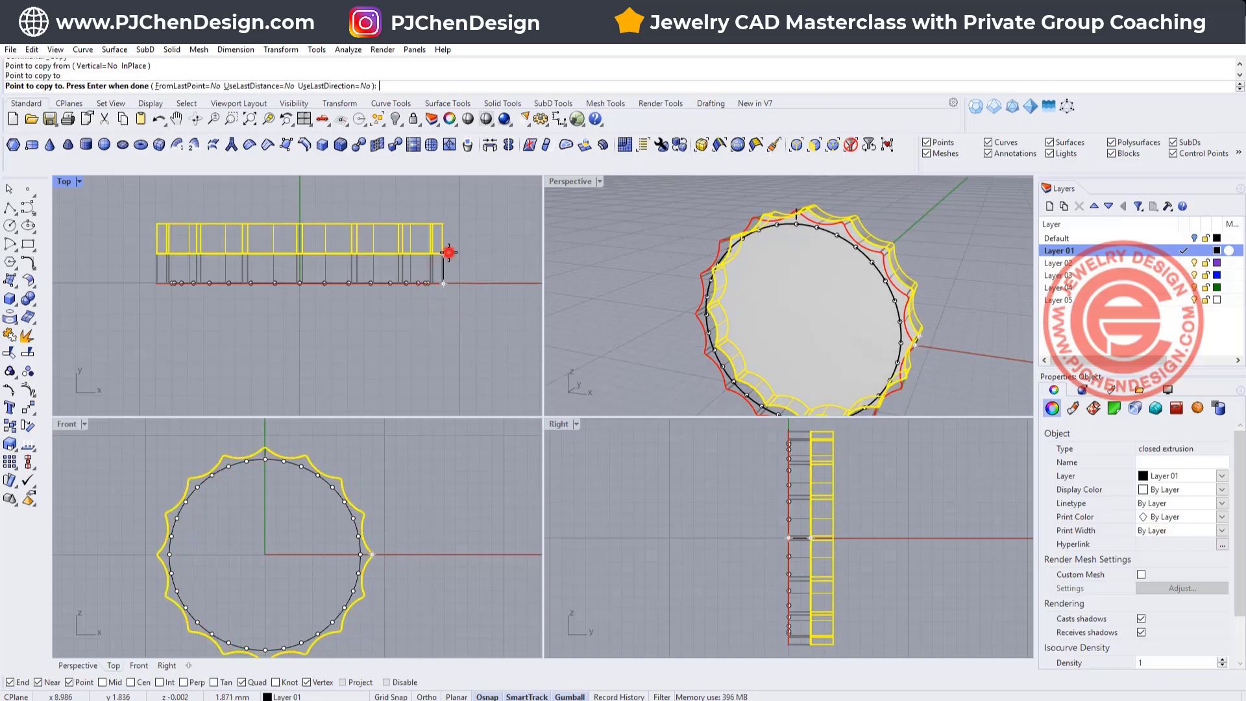
key(Return)
click(469, 260)
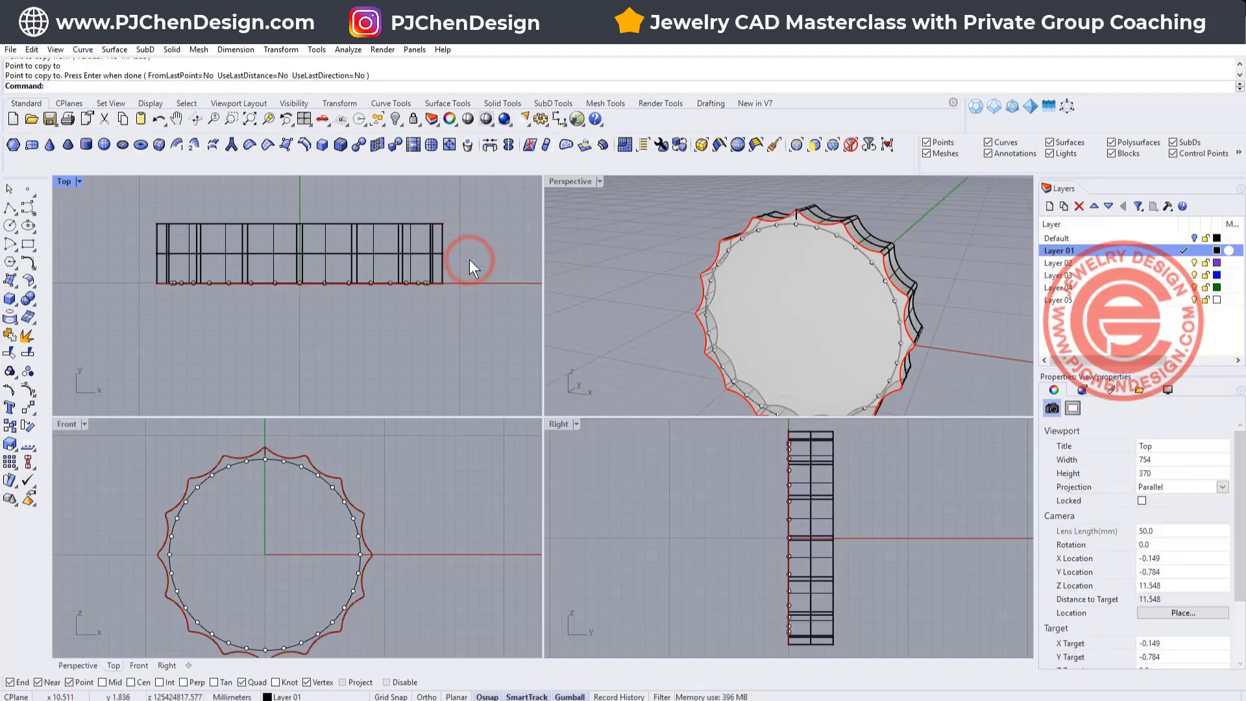
- Rotate the stacked copy by 360/32 degrees about its center in the front view so its peaks are offset
click(441, 238)
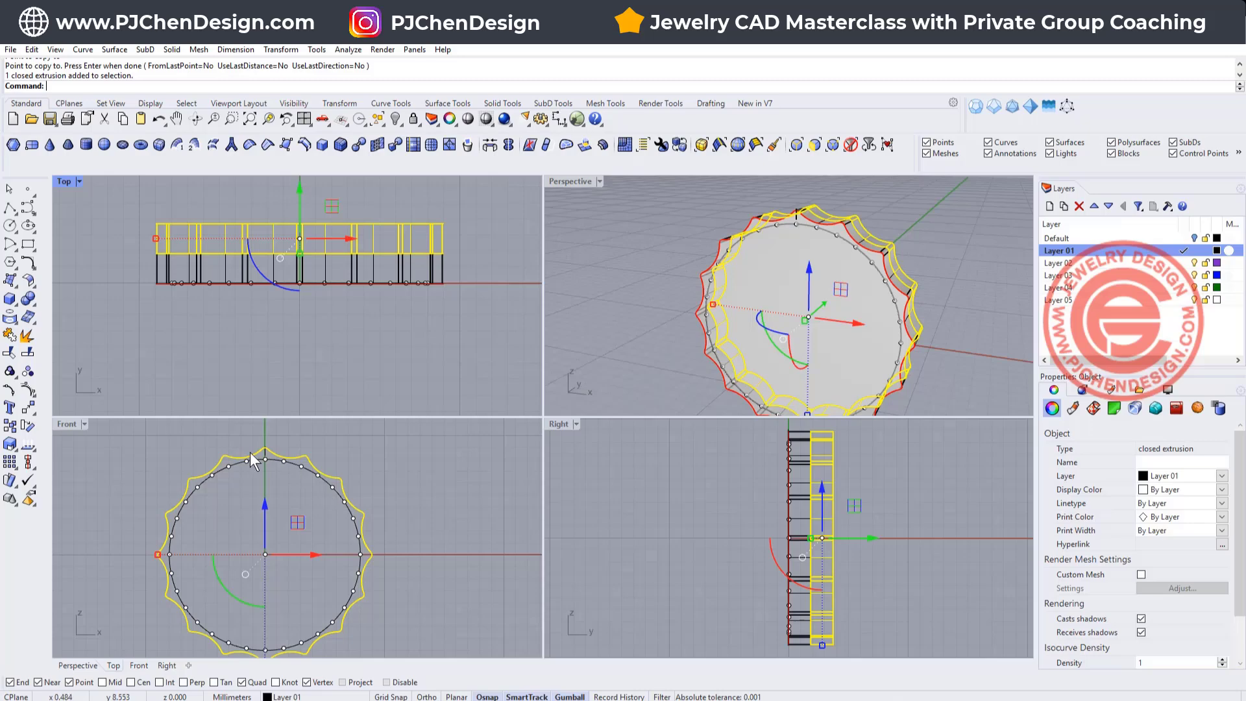
click(231, 589)
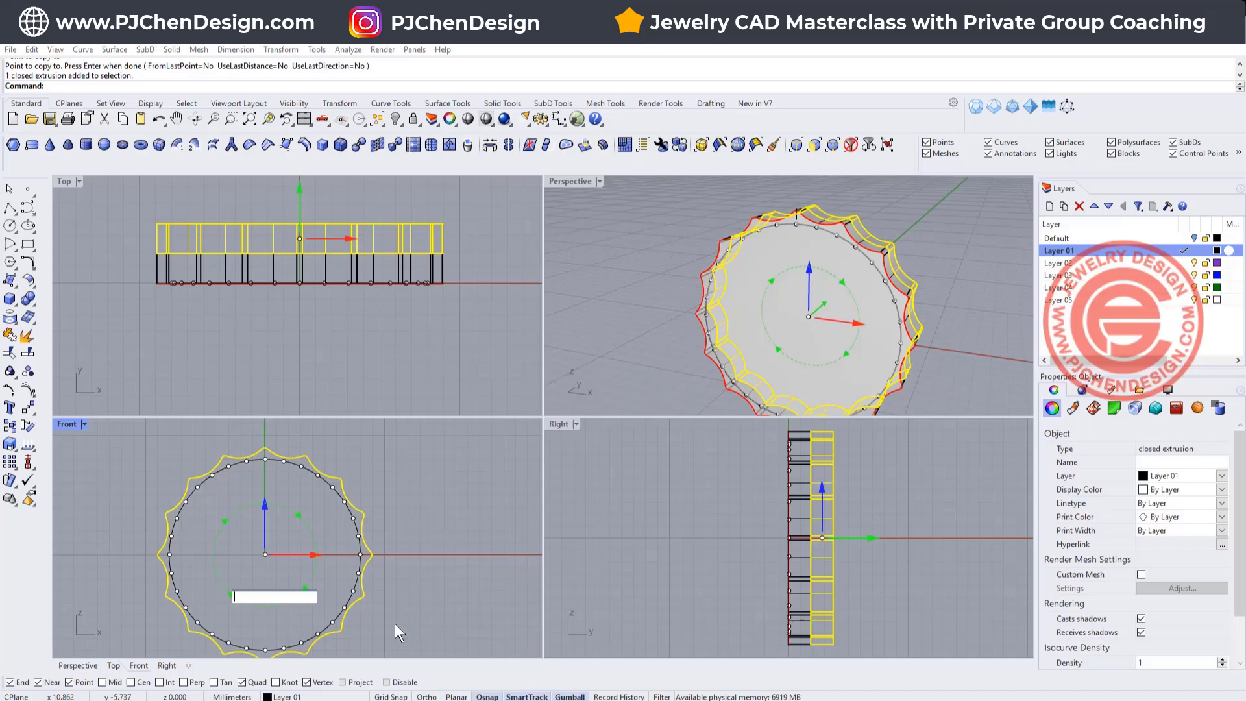
text(360/32)
key(Return)
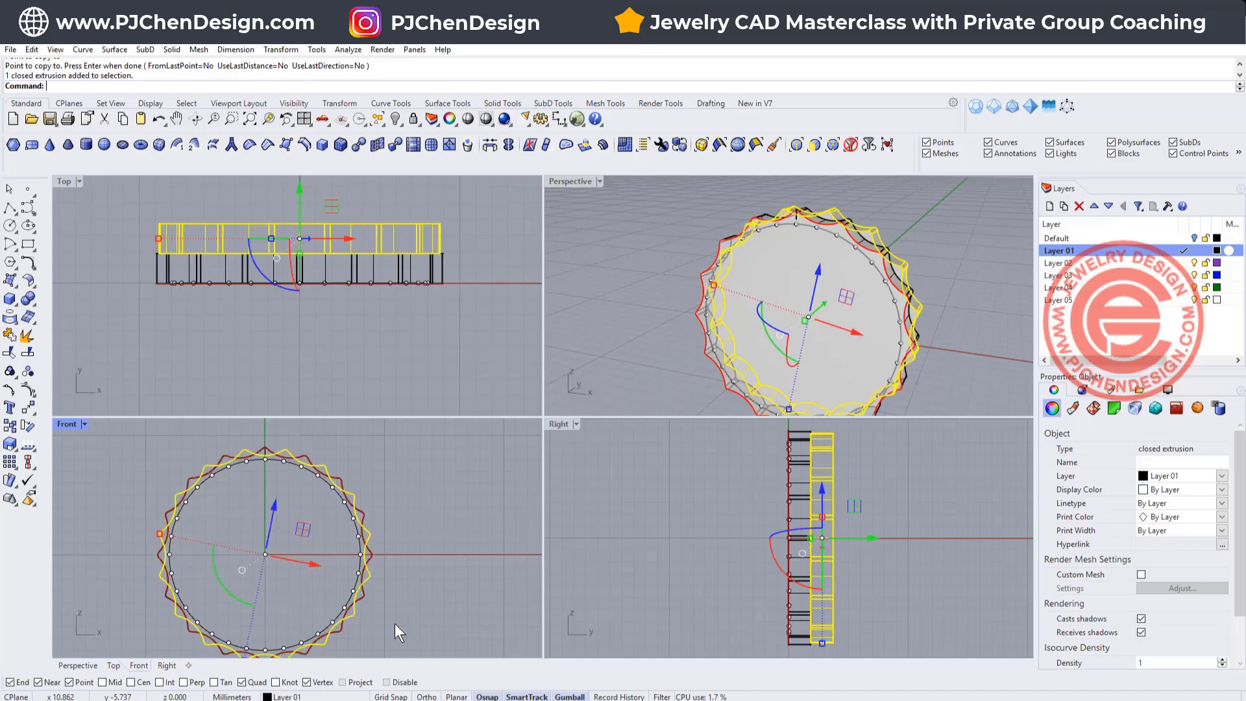
click(395, 624)
scroll(267, 454, up, 5)
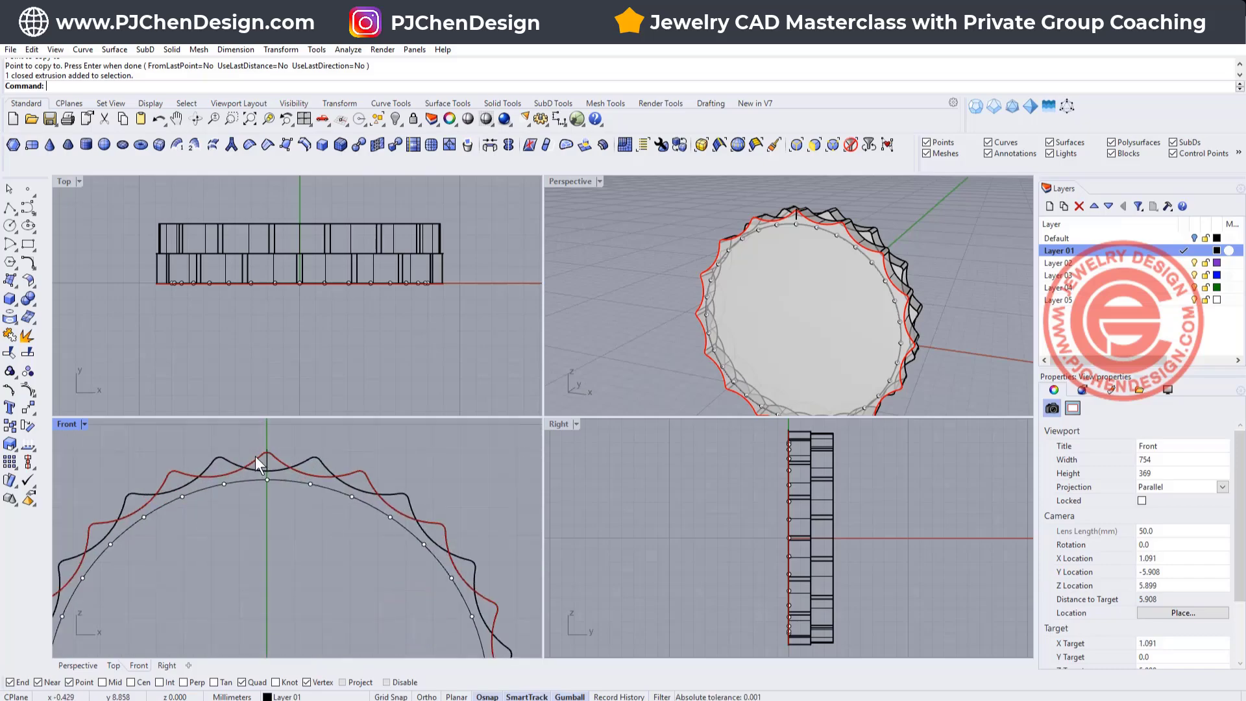
- Merge the two stacked peaked extrusions into one solid with Boolean Union
click(436, 309)
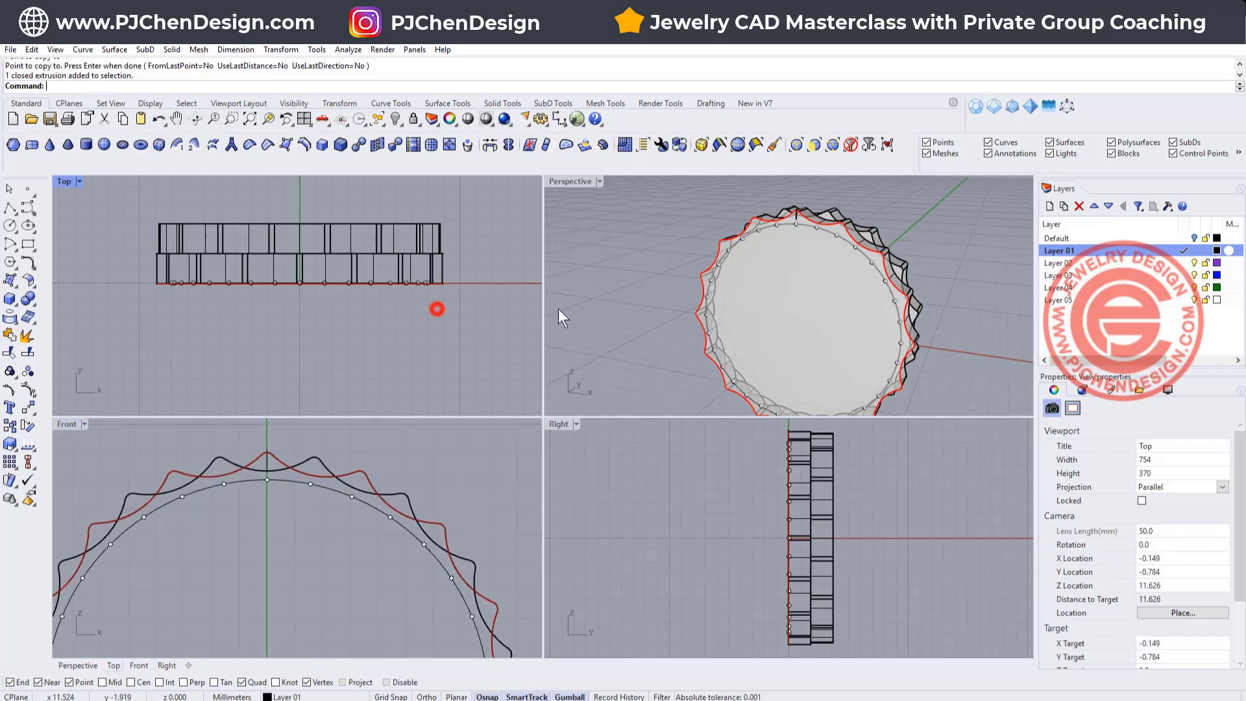
scroll(887, 256, down, 4)
right_drag(883, 256, 837, 298)
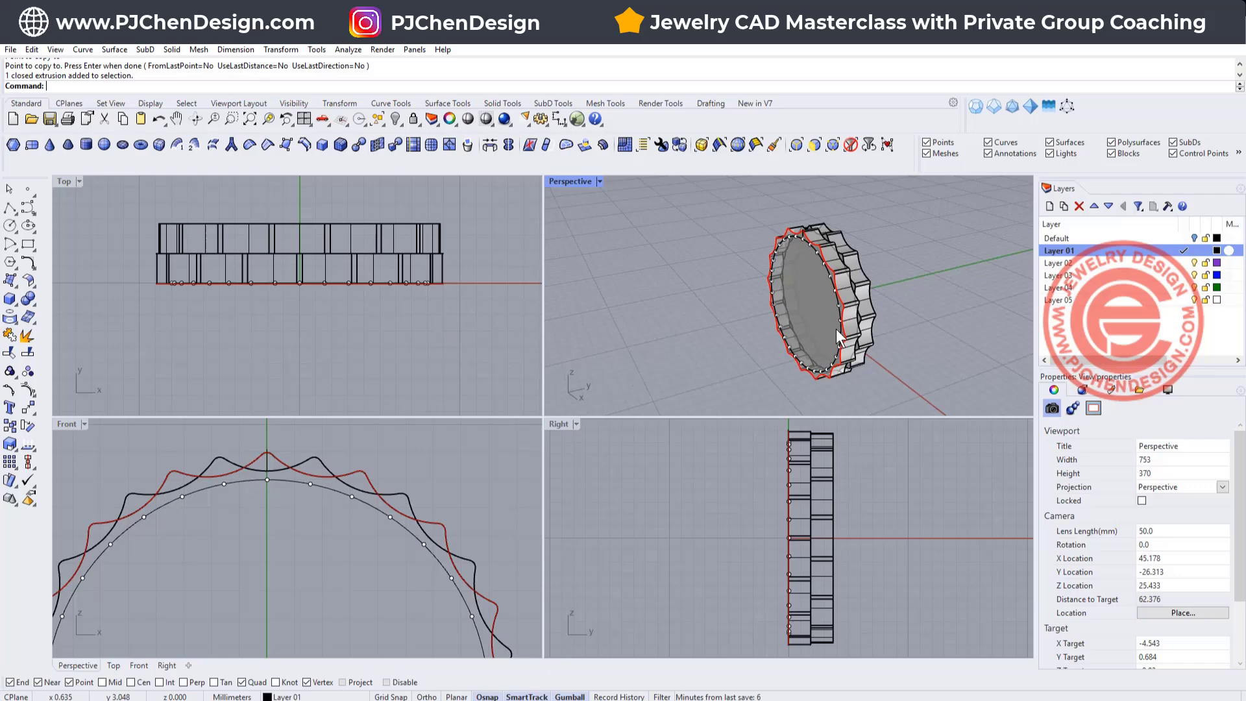
click(821, 462)
scroll(820, 462, up, 2)
click(423, 262)
scroll(425, 257, up, 2)
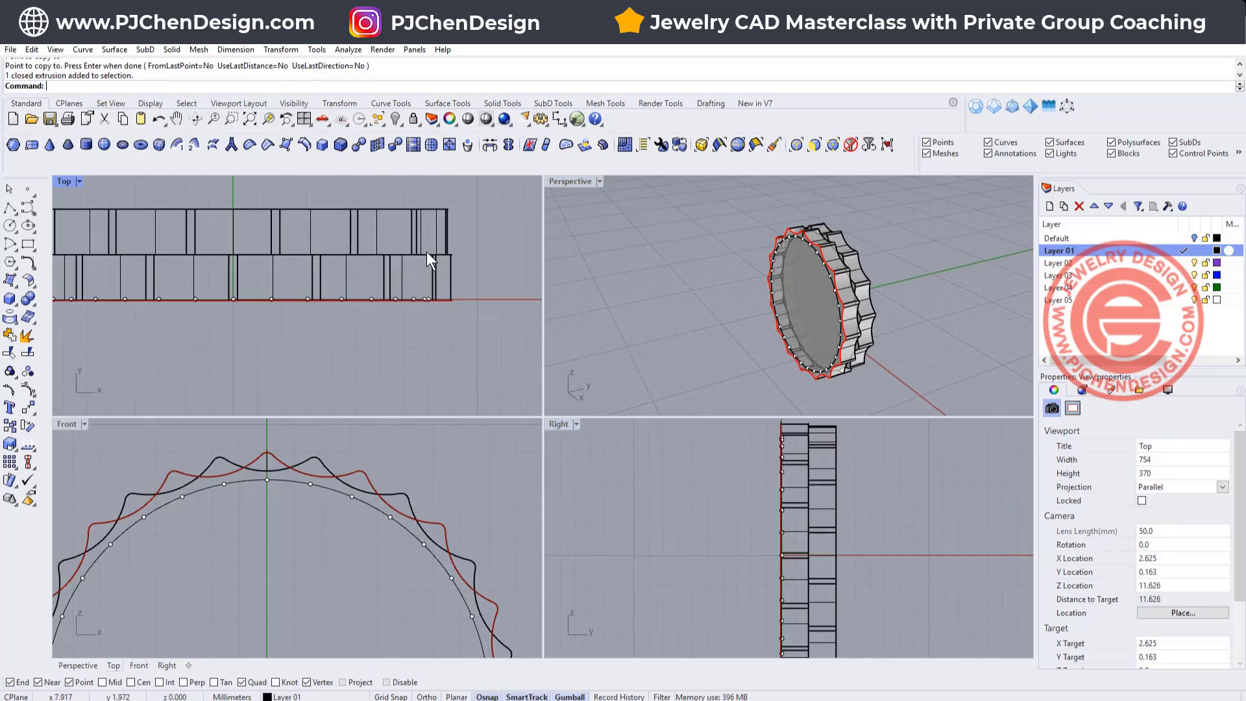
drag(480, 261, 375, 222)
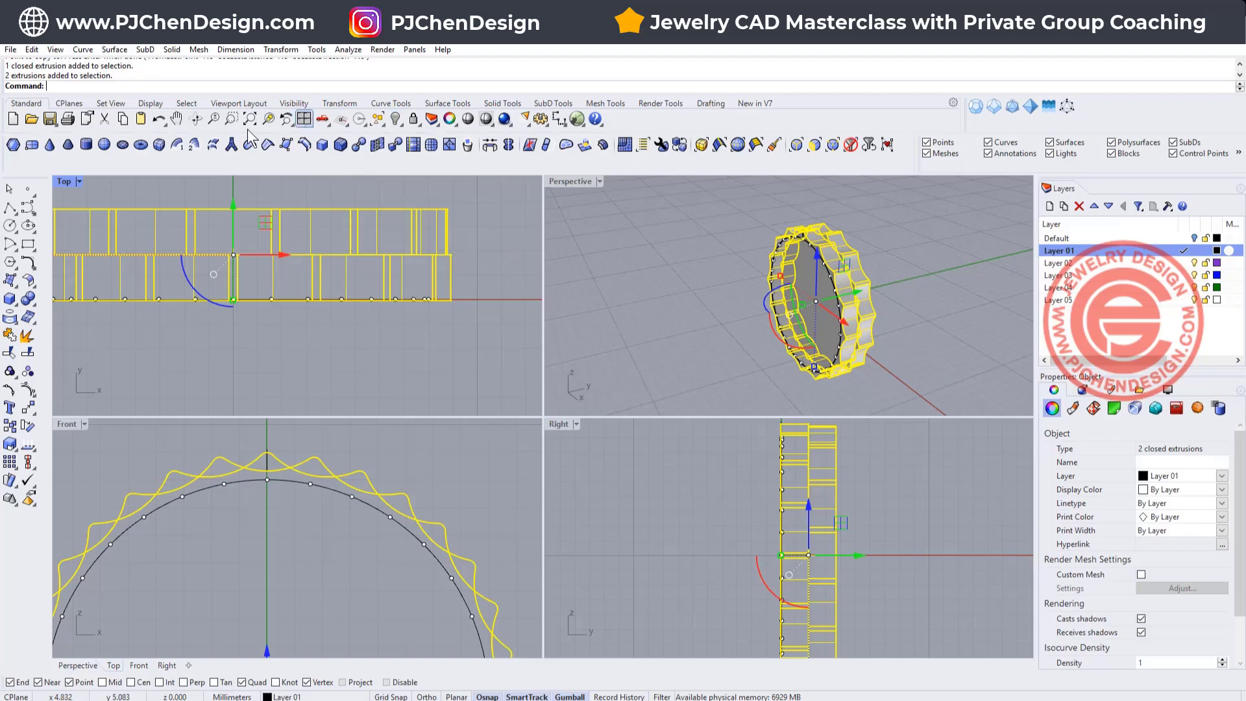
click(28, 298)
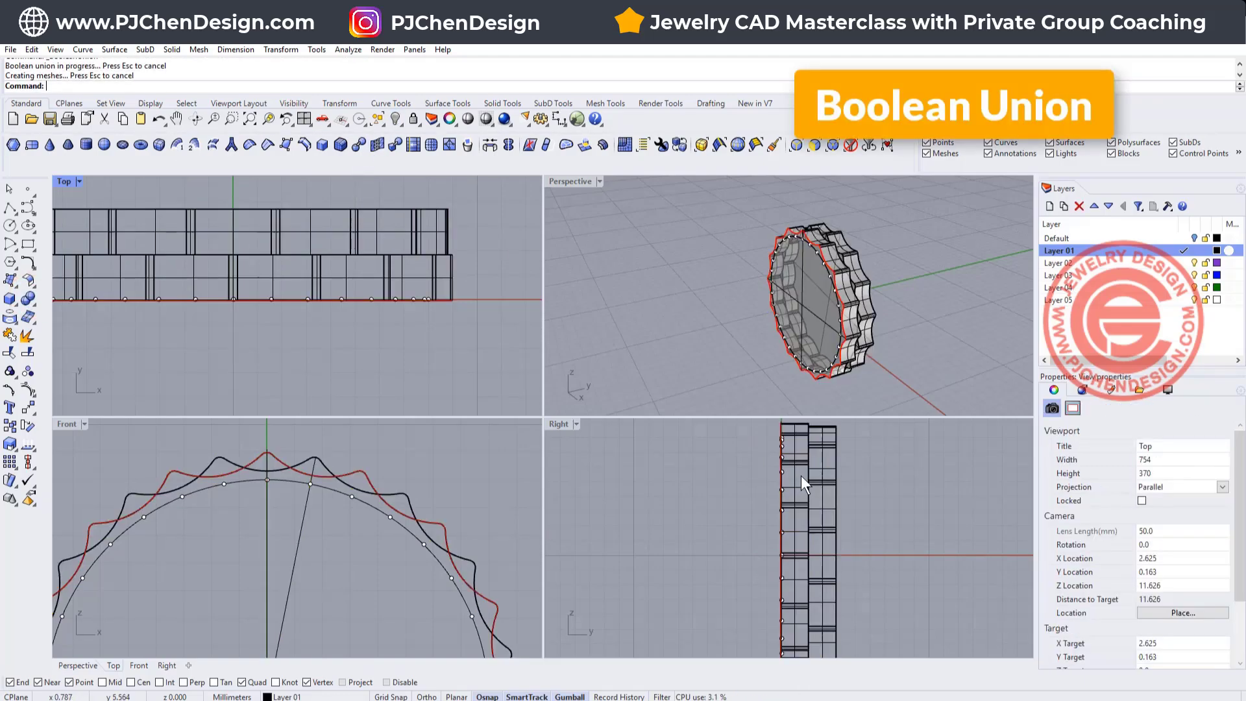
- Align the merged ring solid's vertical center to the origin (0) in the right view
click(821, 462)
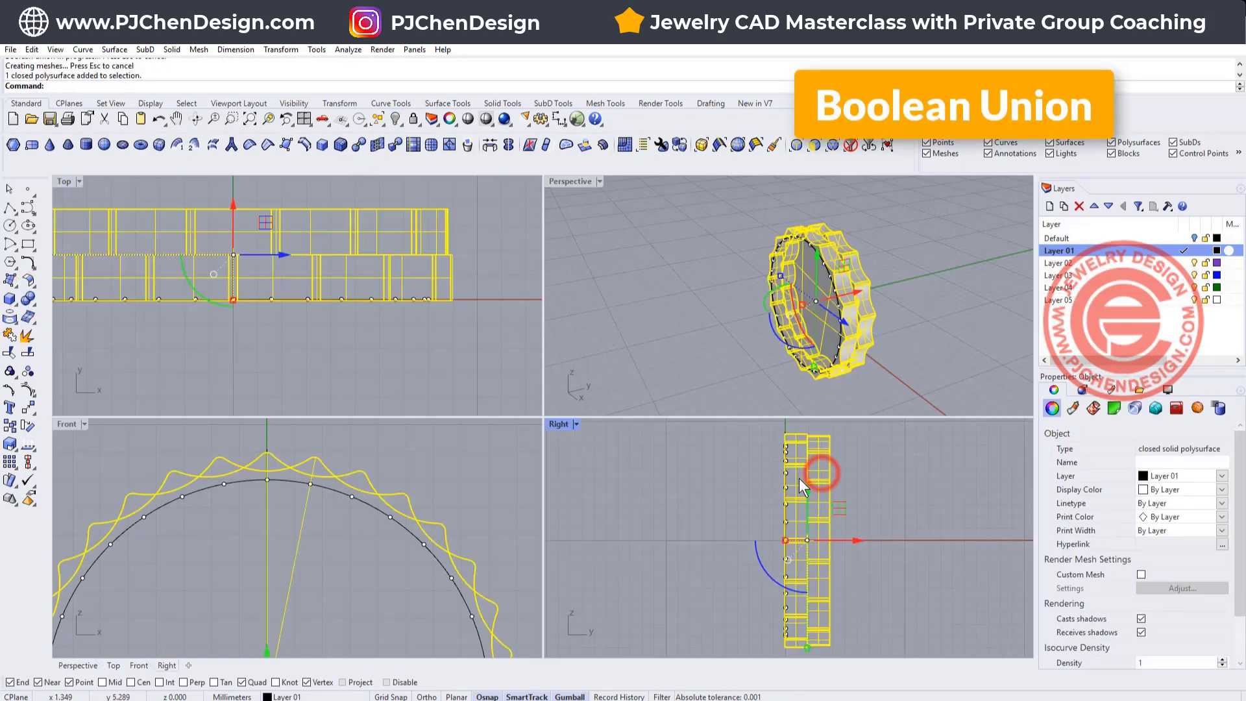
click(31, 466)
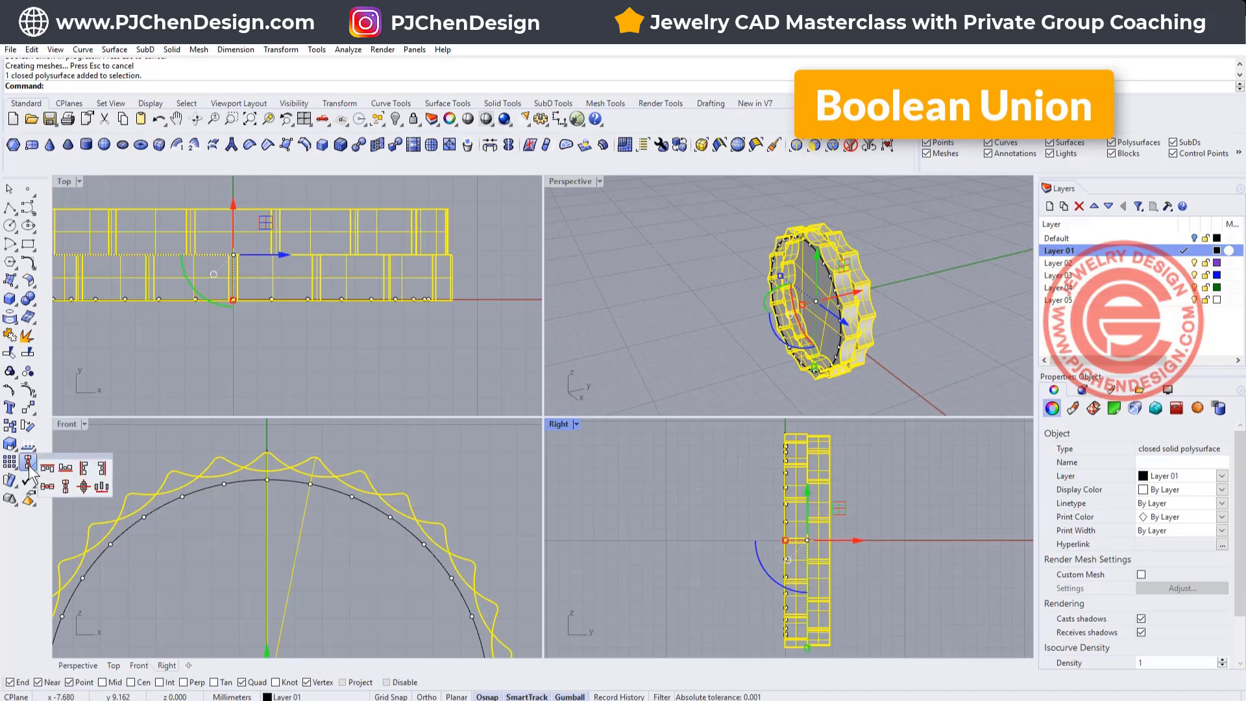
click(65, 485)
text(0)
key(Return)
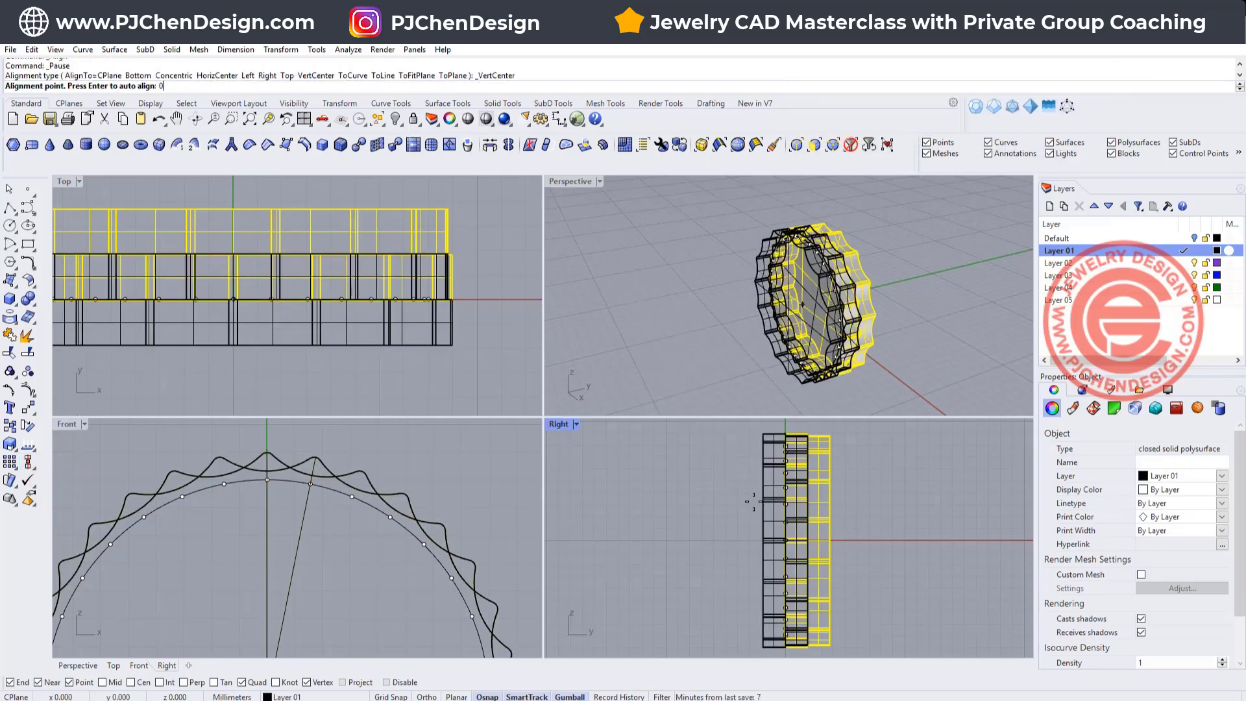
click(867, 494)
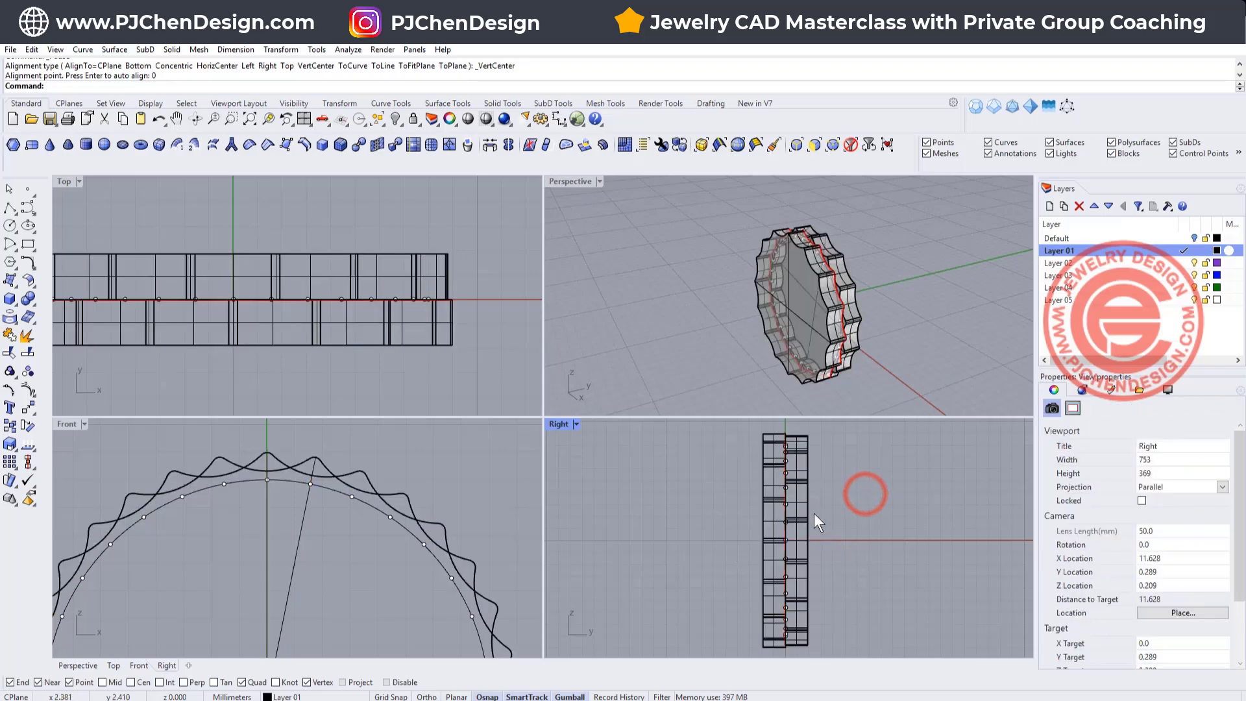
click(924, 267)
right_drag(925, 267, 814, 386)
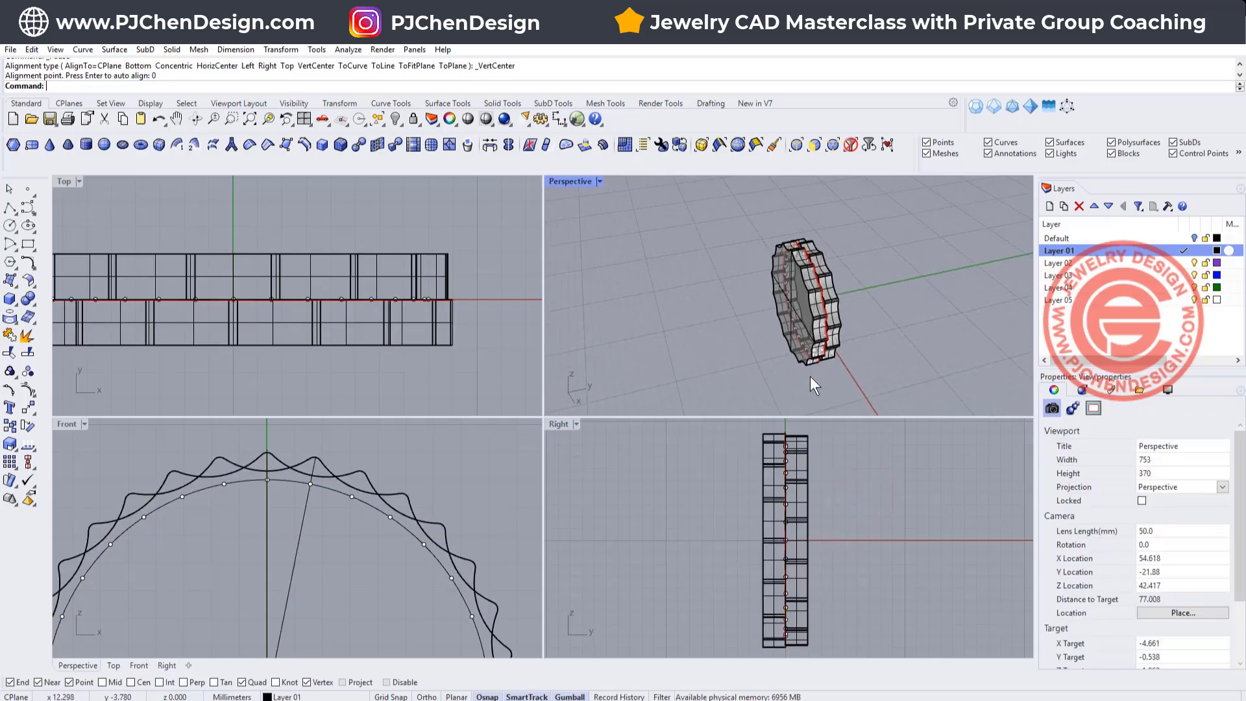
- Draw a rectangle about 5.8 by 1.4 mm in the right view, starting at the circle's topmost point
click(559, 425)
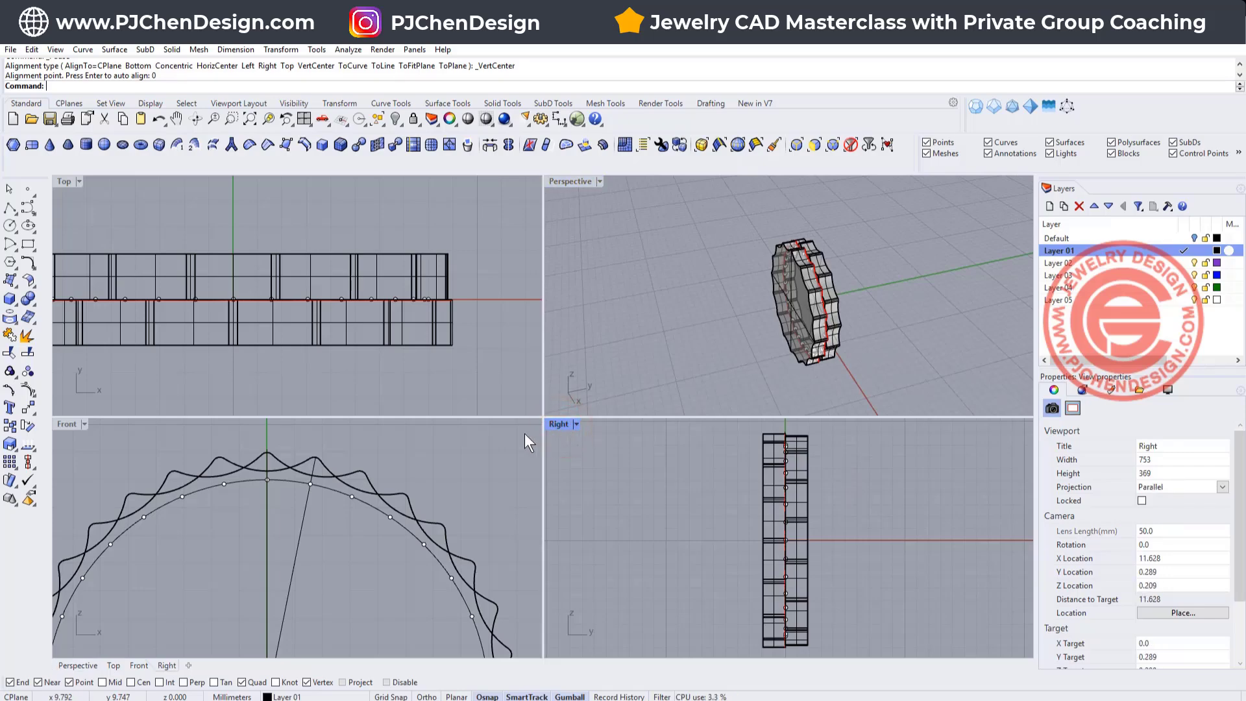
click(28, 244)
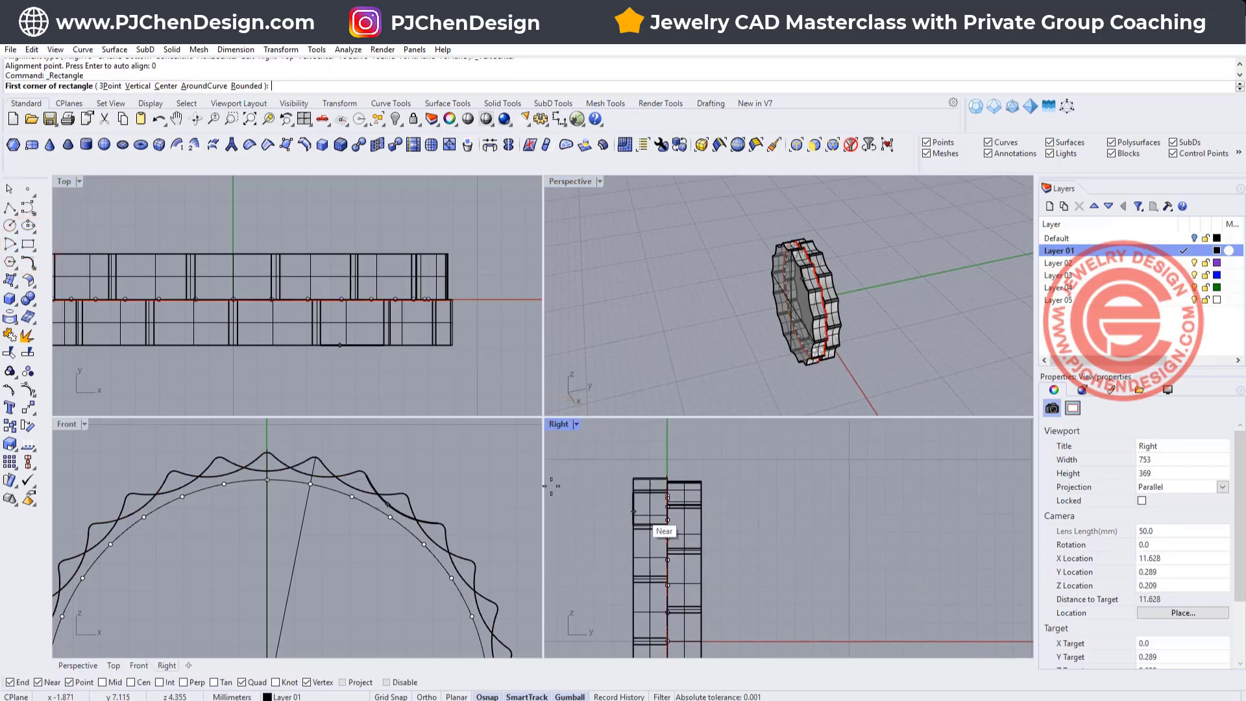
click(266, 480)
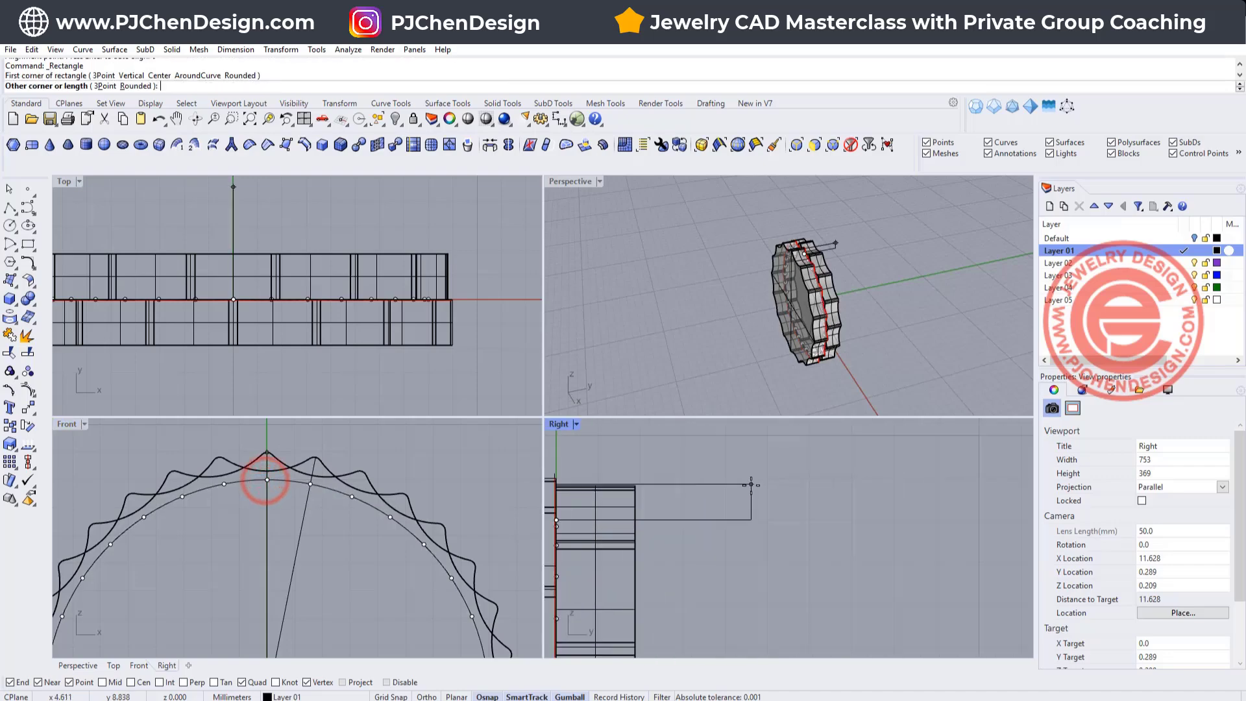
right_drag(785, 437, 821, 522)
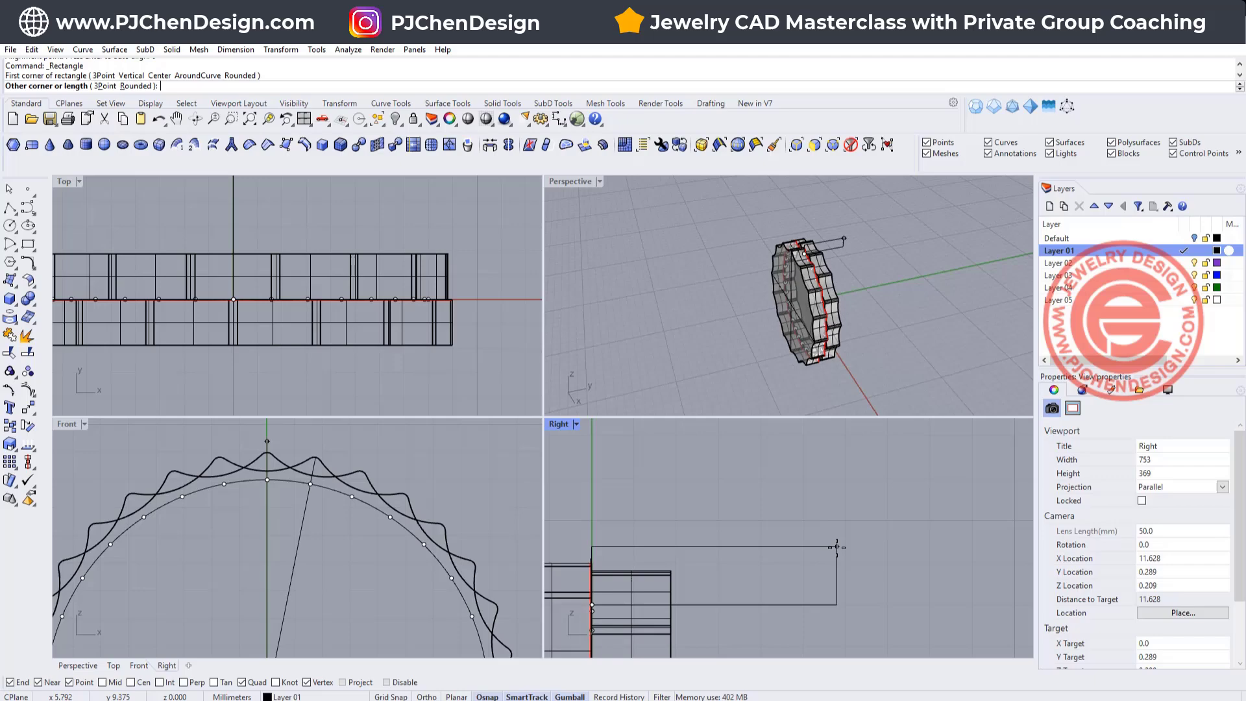
click(836, 547)
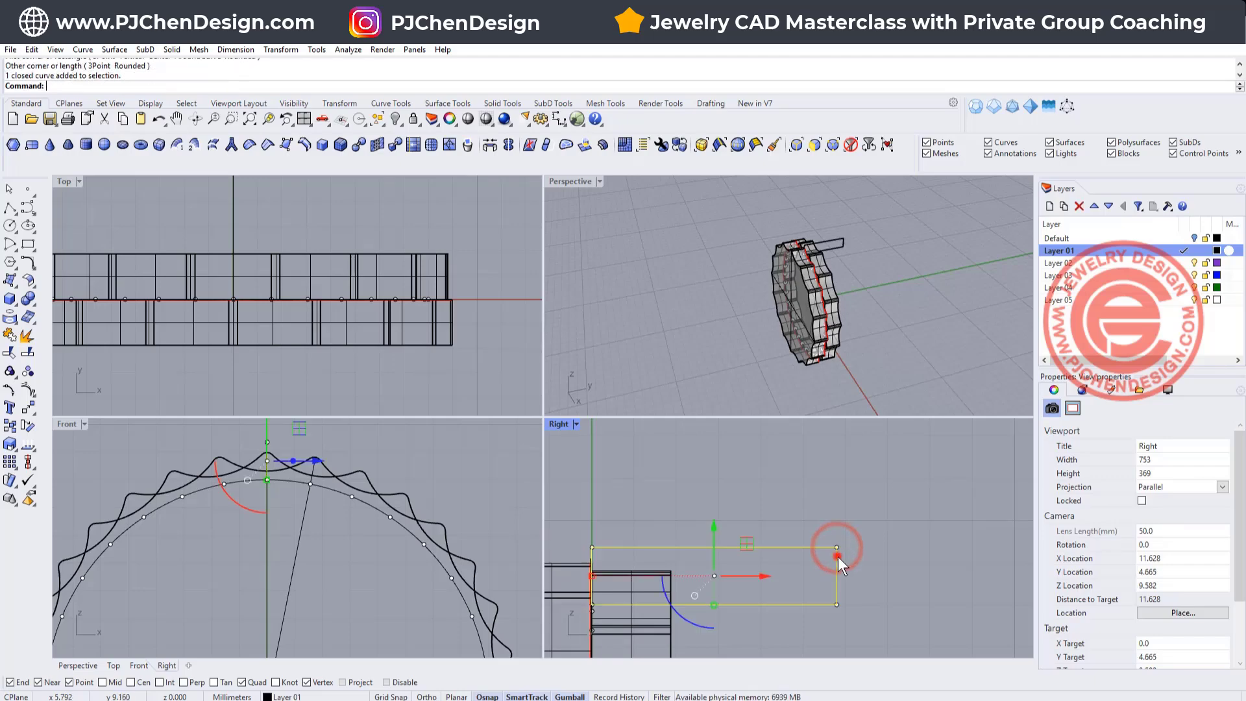
scroll(941, 451, down, 5)
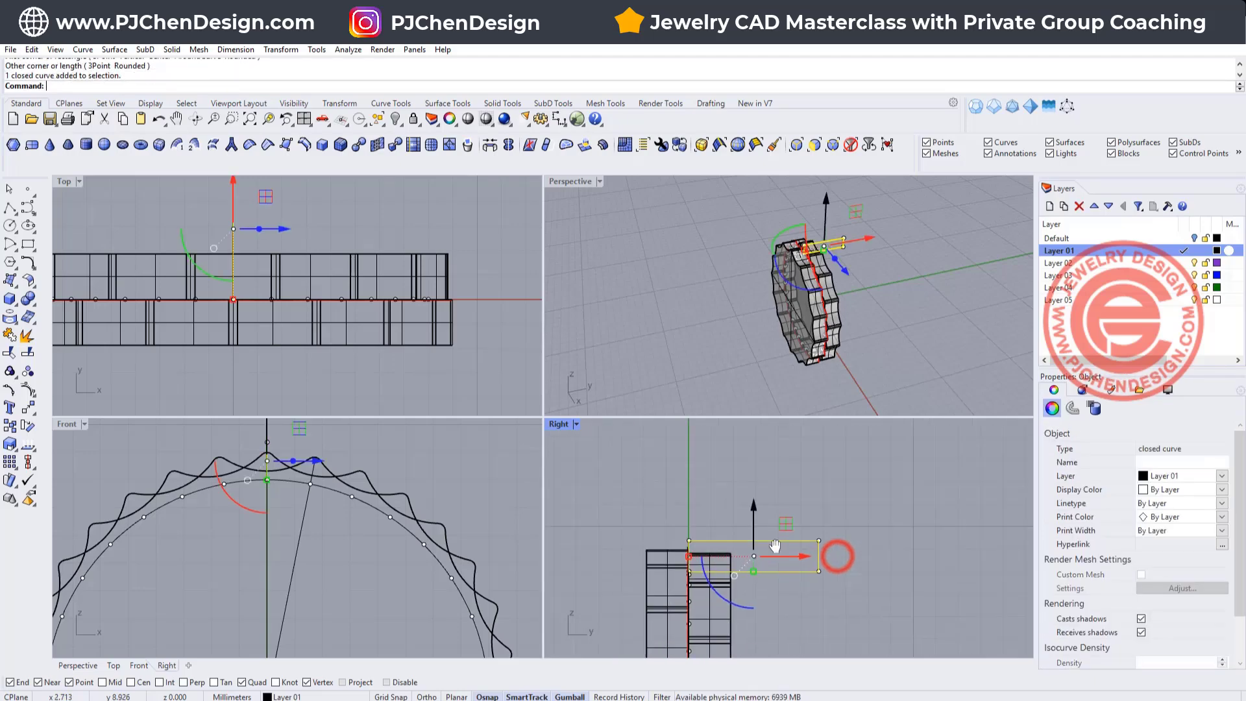
- Align the rectangle's vertical center to the origin (0) in the right view so it straddles the ring
click(29, 461)
click(63, 487)
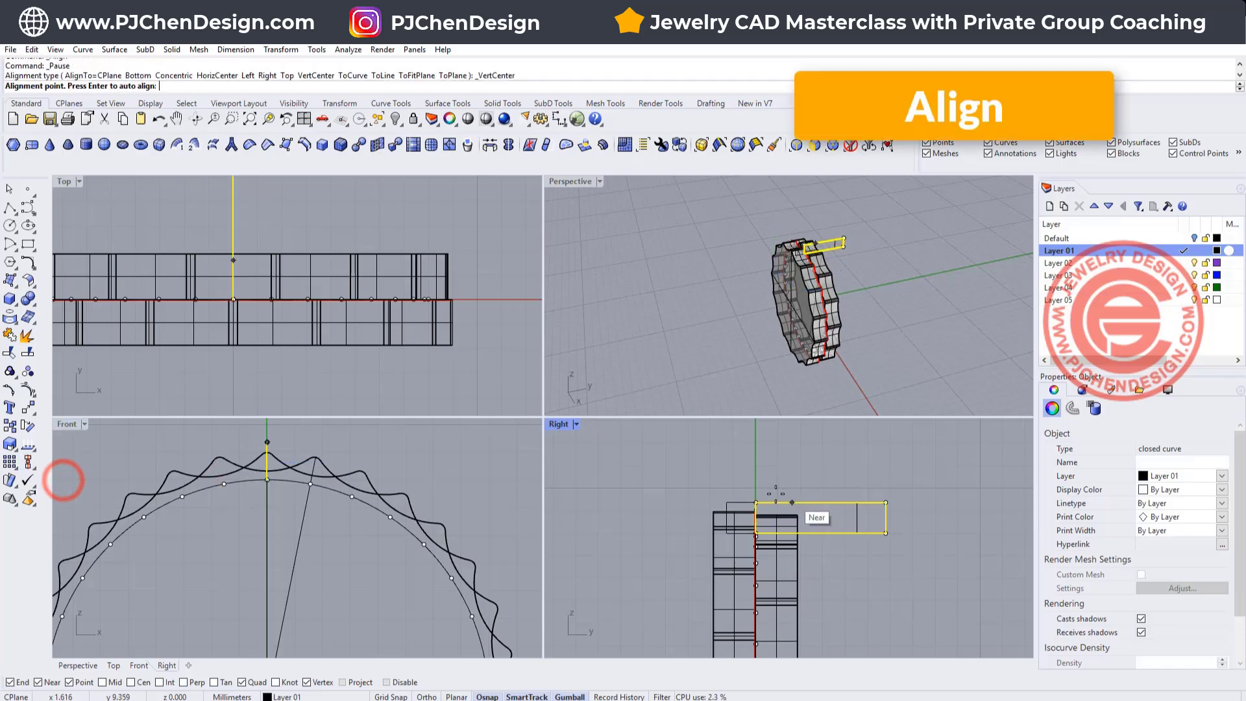
key(Return)
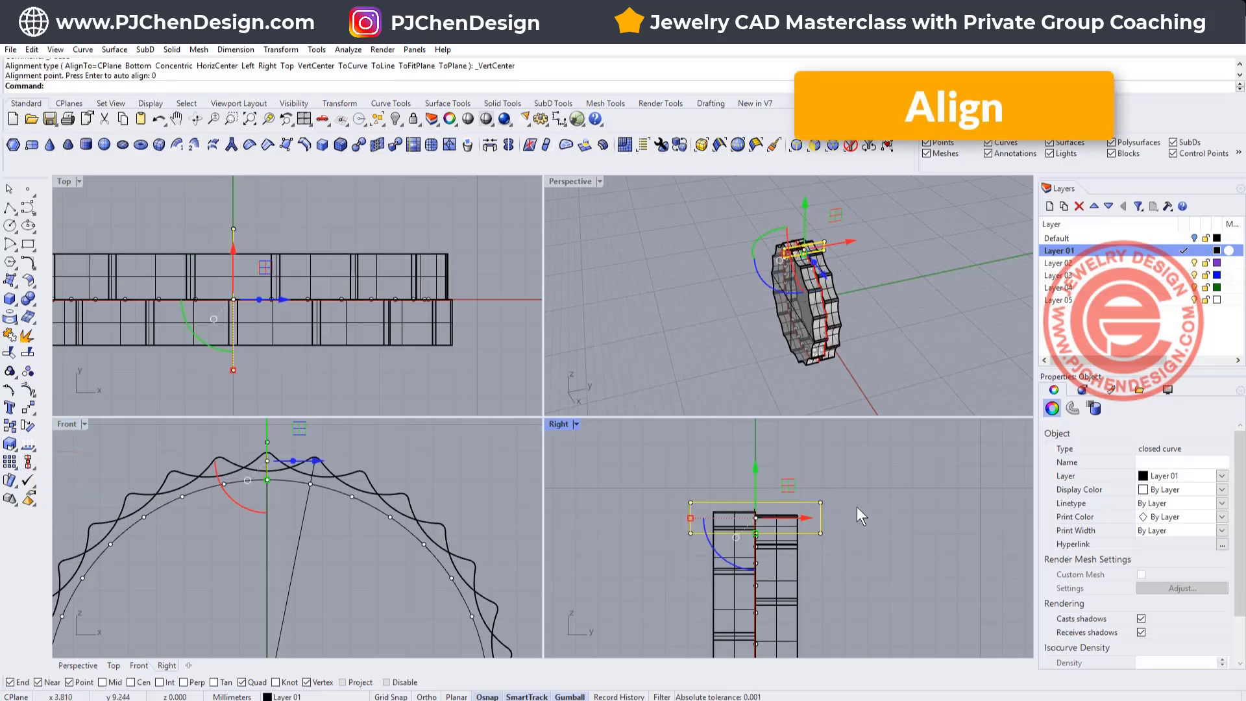
click(860, 506)
- Make a scaled-down duplicate of the rectangle, centered on the original and about as wide as the ring
scroll(781, 513, up, 5)
click(810, 494)
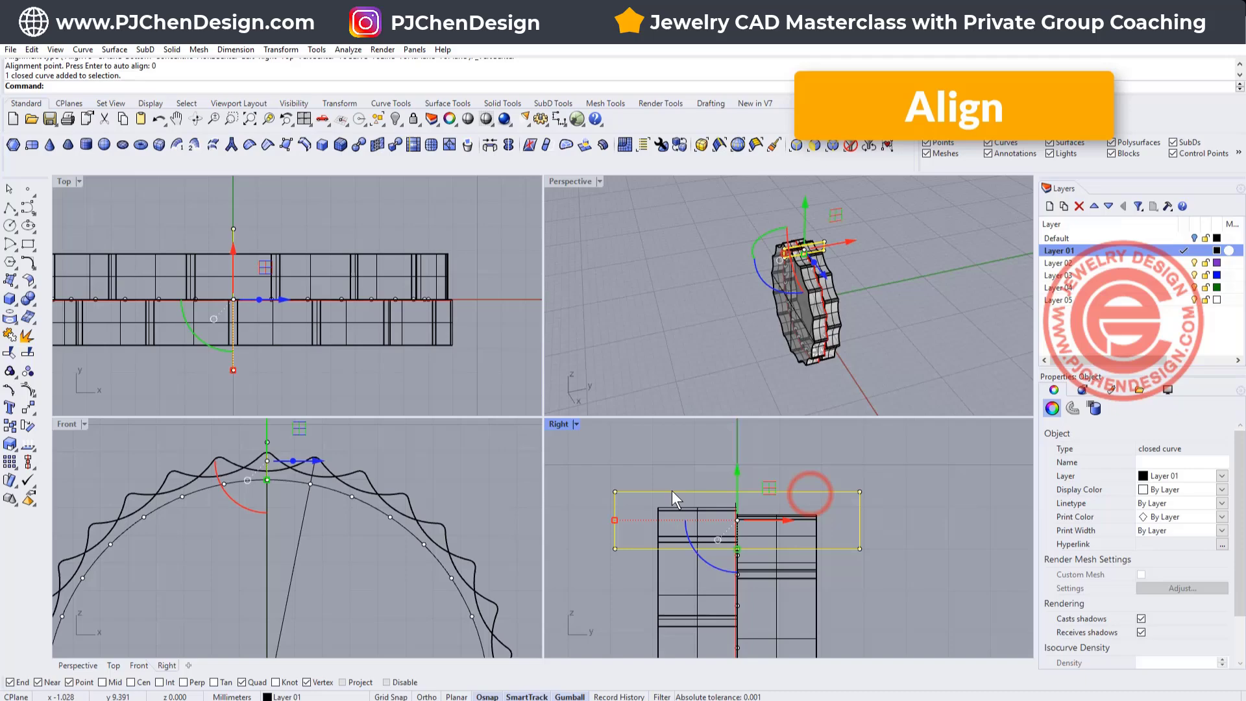
click(614, 520)
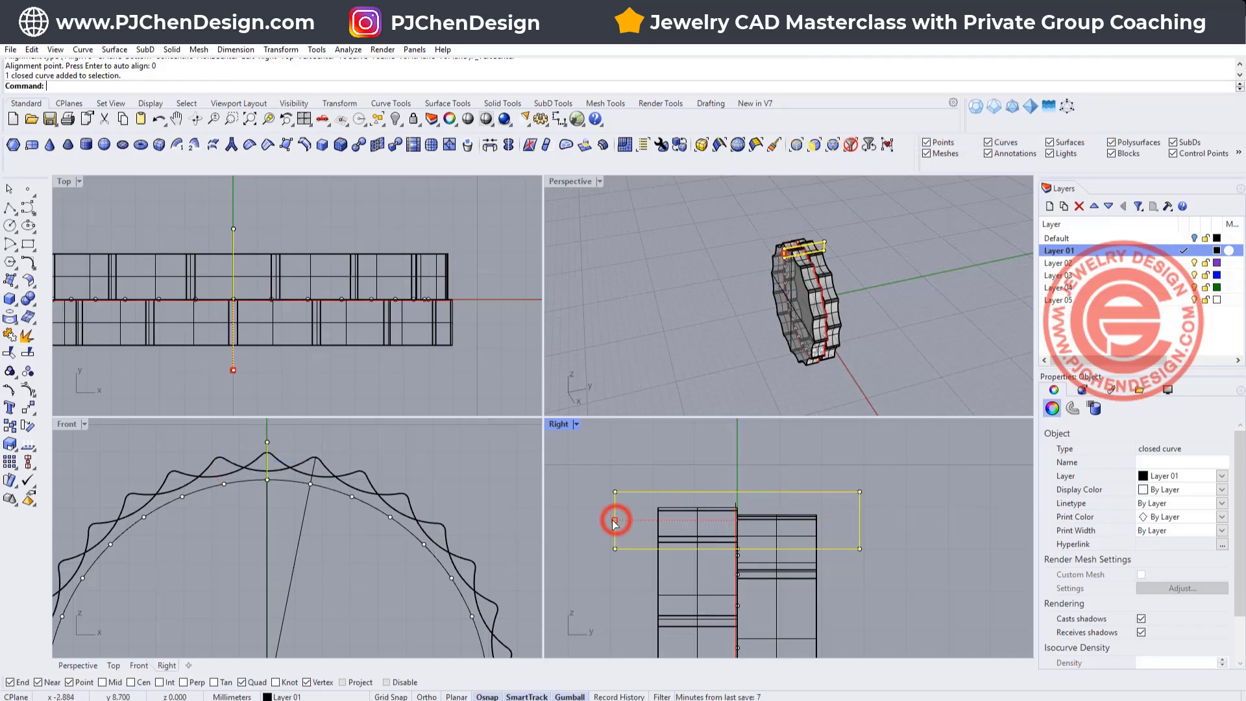
drag(613, 521, 615, 520)
scroll(724, 519, up, 4)
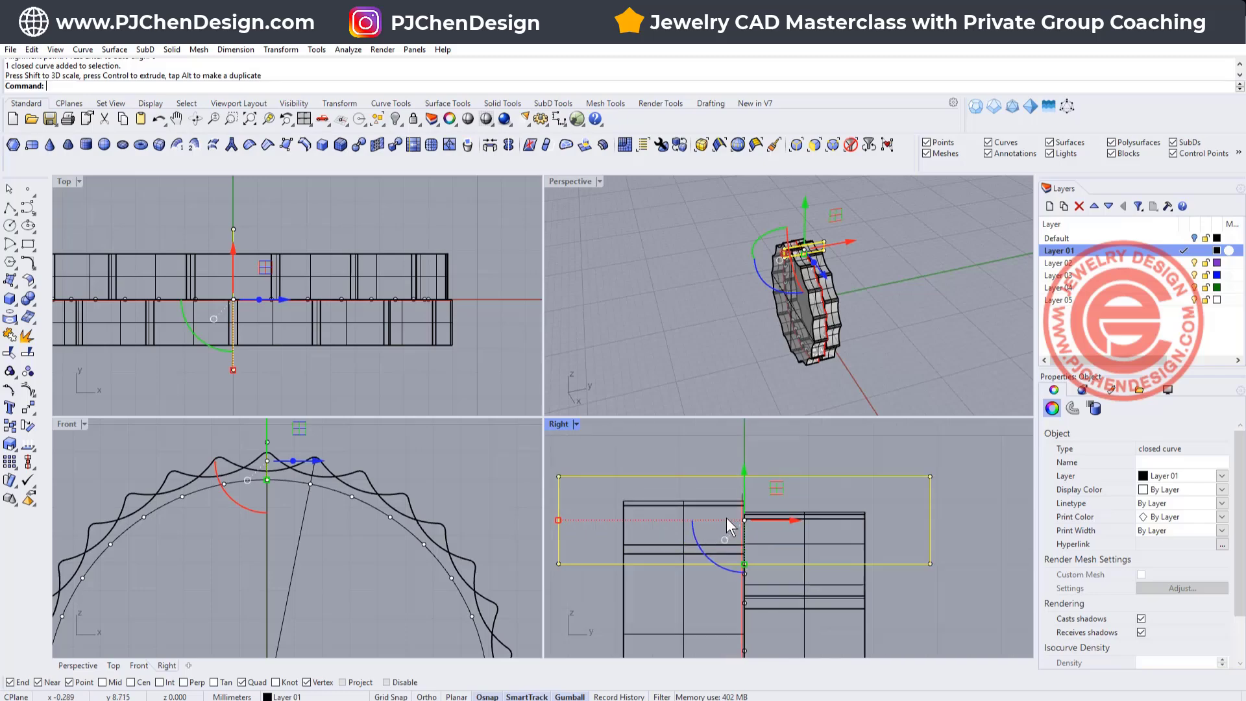
scroll(733, 540, down, 5)
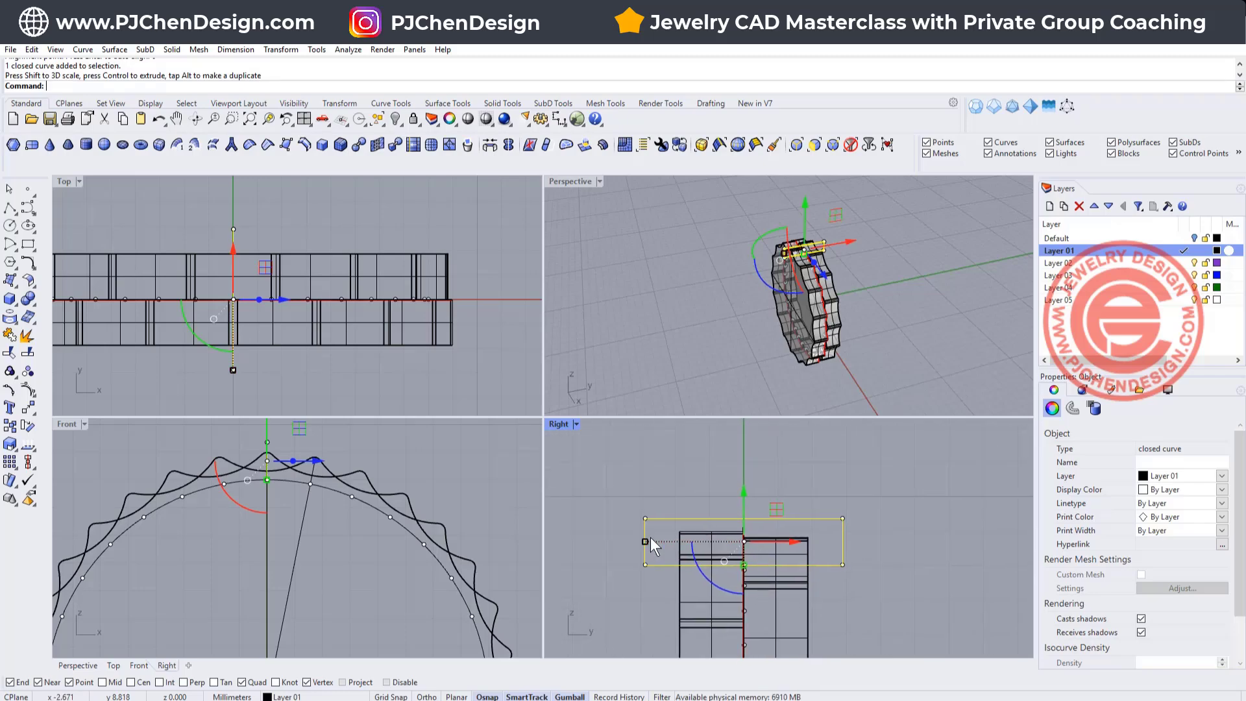
drag(648, 538, 619, 538)
key(ctrl+z)
scroll(613, 532, up, 2)
key(ctrl+z)
- Move the smaller rectangle down until its top edge sits just above the larger rectangle's top edge
click(896, 465)
click(774, 502)
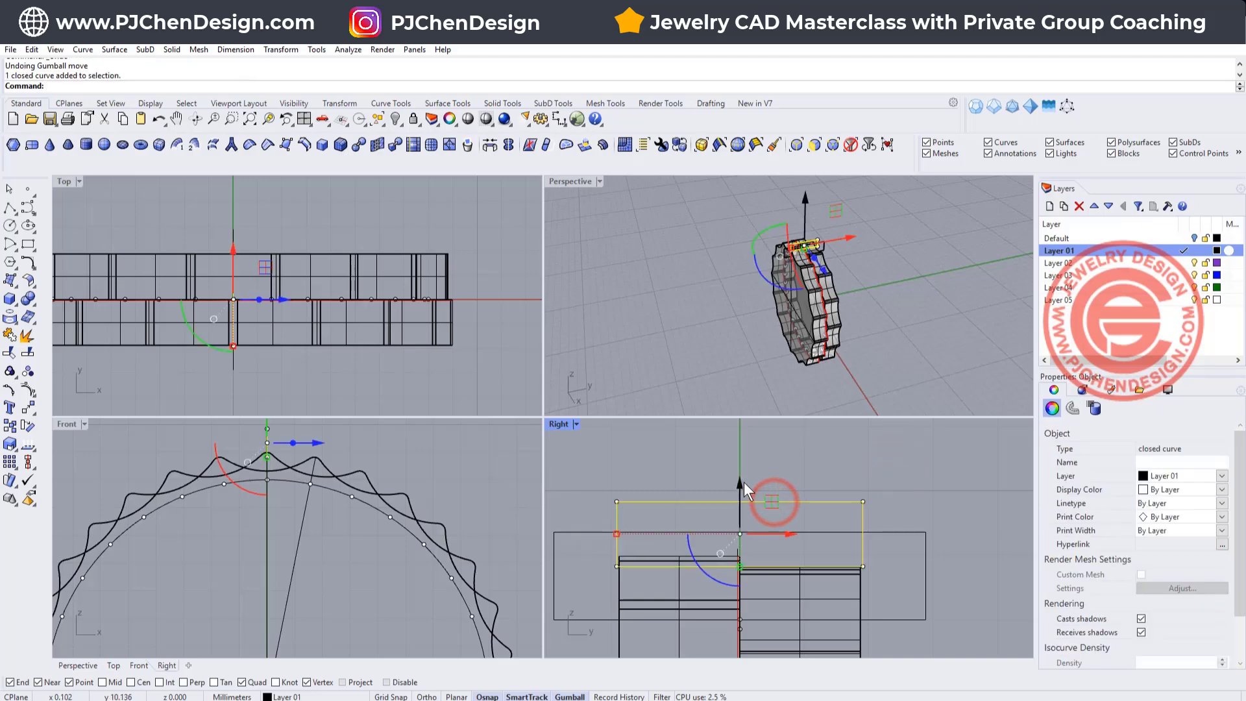
drag(743, 481, 758, 507)
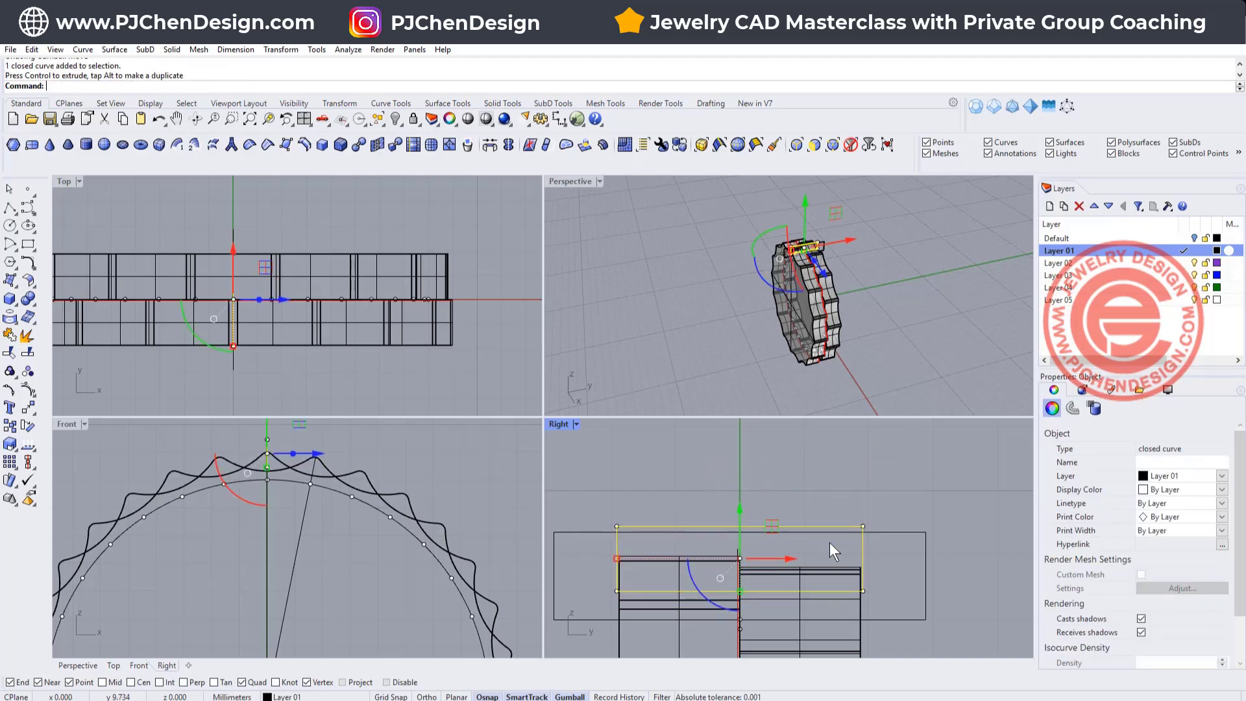
- Trim away the top middle segments of the two overlapping rectangles and join the remainder into one closed U-shaped profile
drag(962, 565, 825, 500)
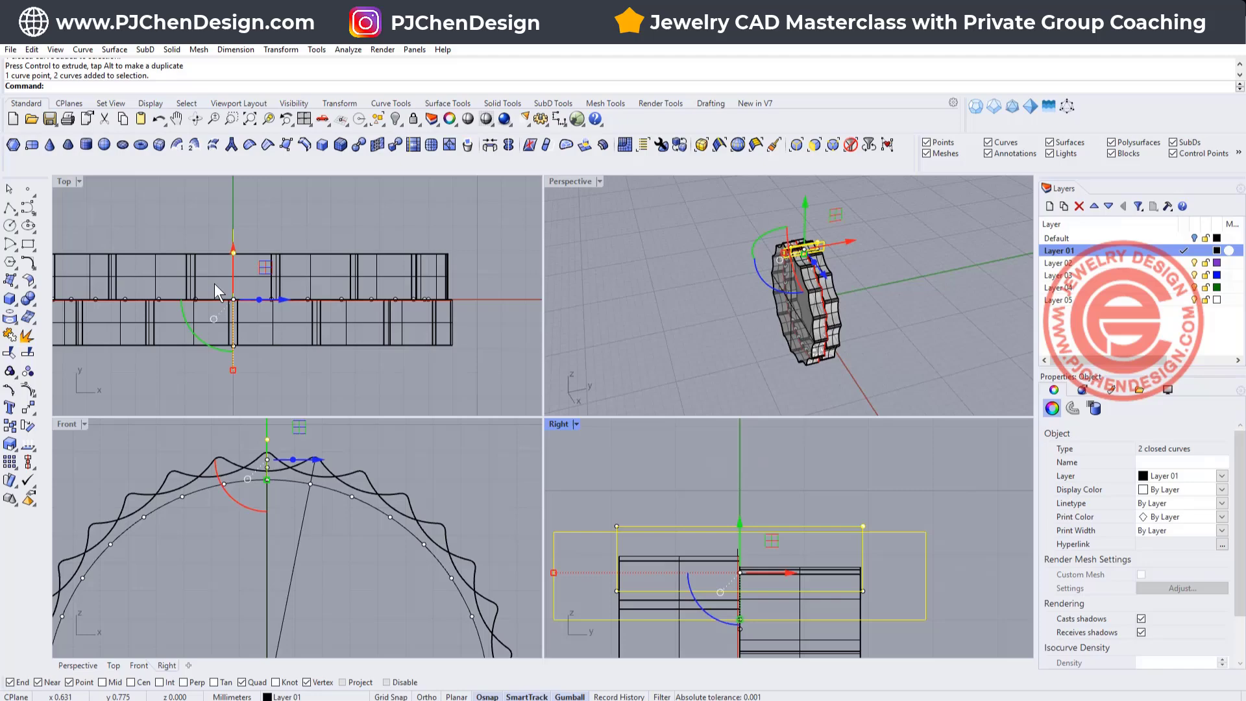
click(9, 351)
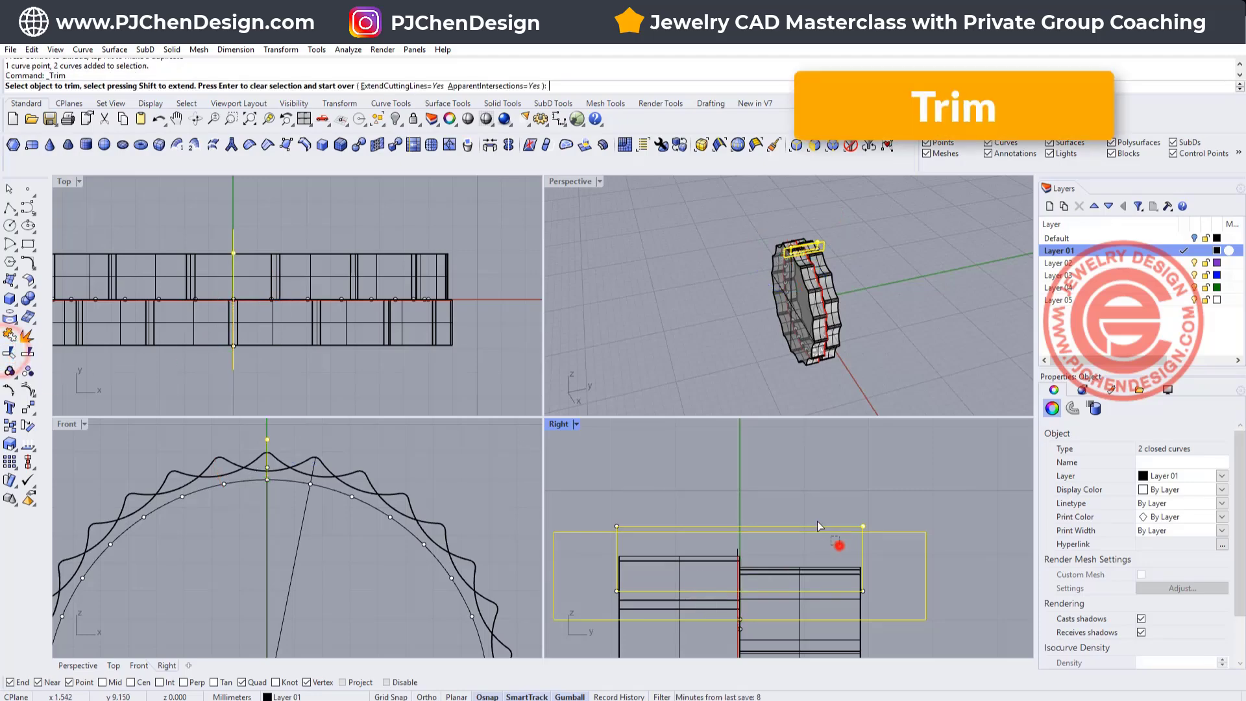
click(837, 543)
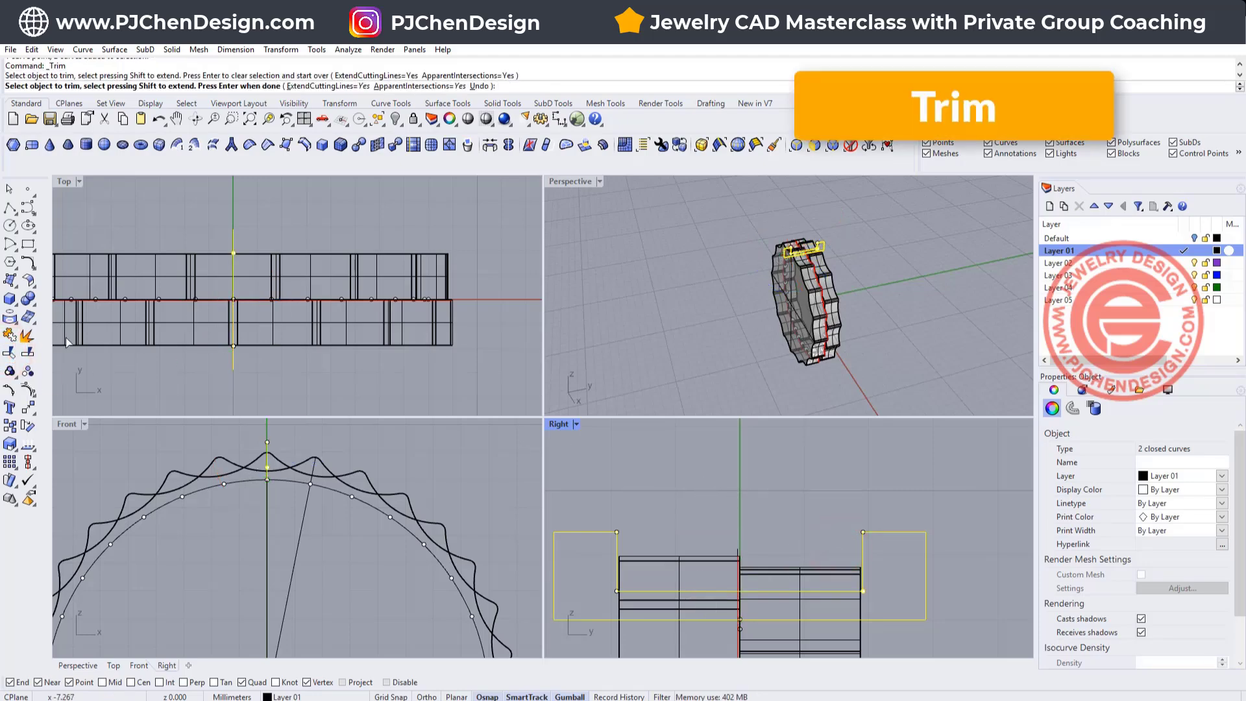
key(Return)
click(9, 333)
click(736, 464)
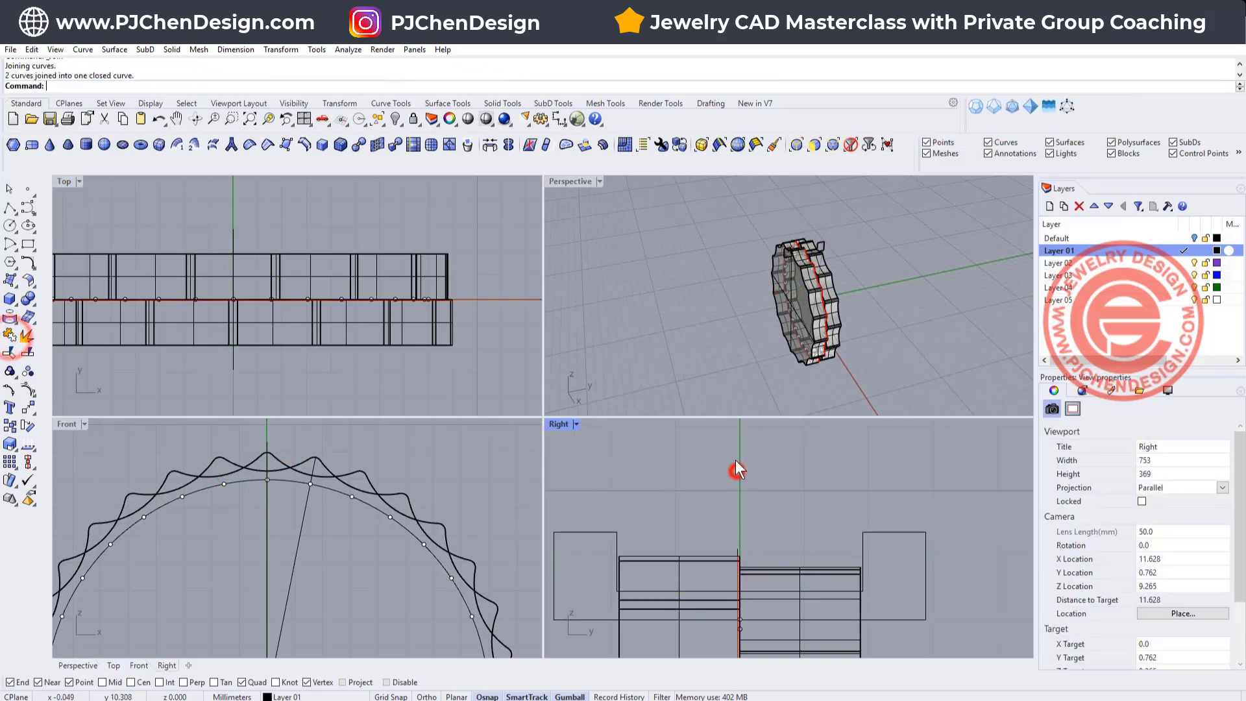
- Fillet both lower outer corners of the U-shaped profile with a 0.6 mm radius
right_drag(873, 260, 807, 274)
scroll(805, 240, up, 5)
scroll(829, 253, up, 3)
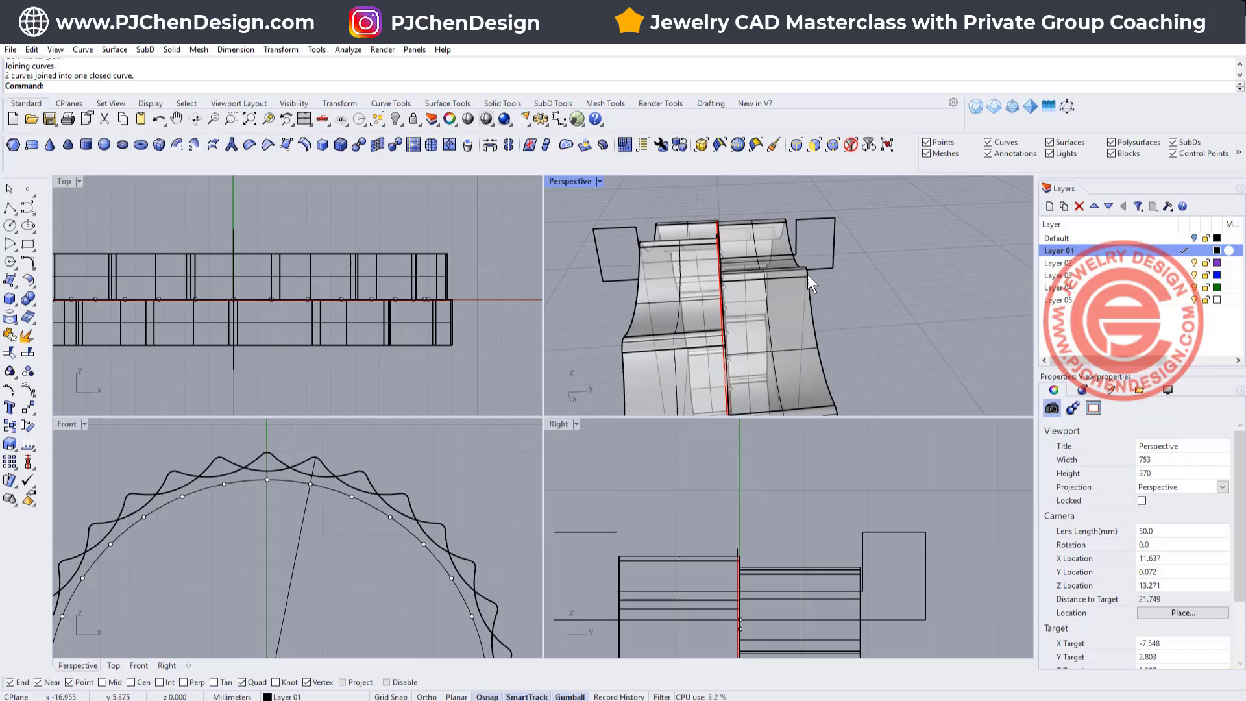
scroll(855, 543, down, 2)
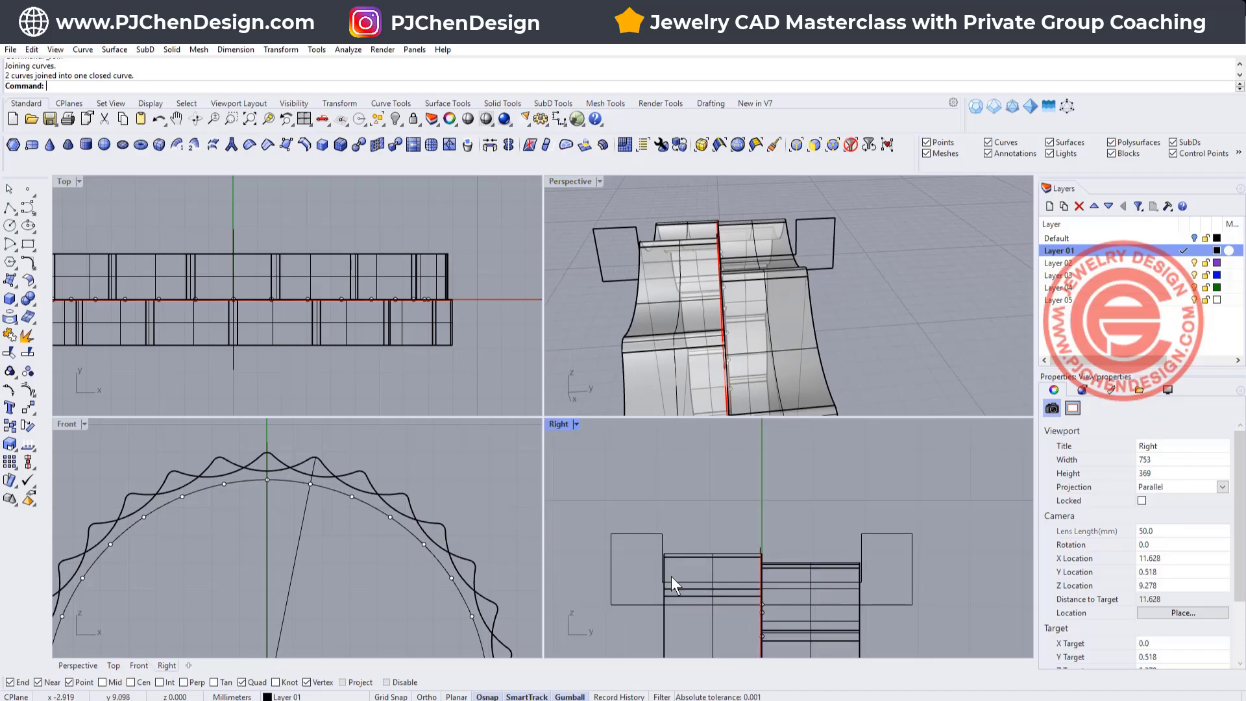
click(26, 263)
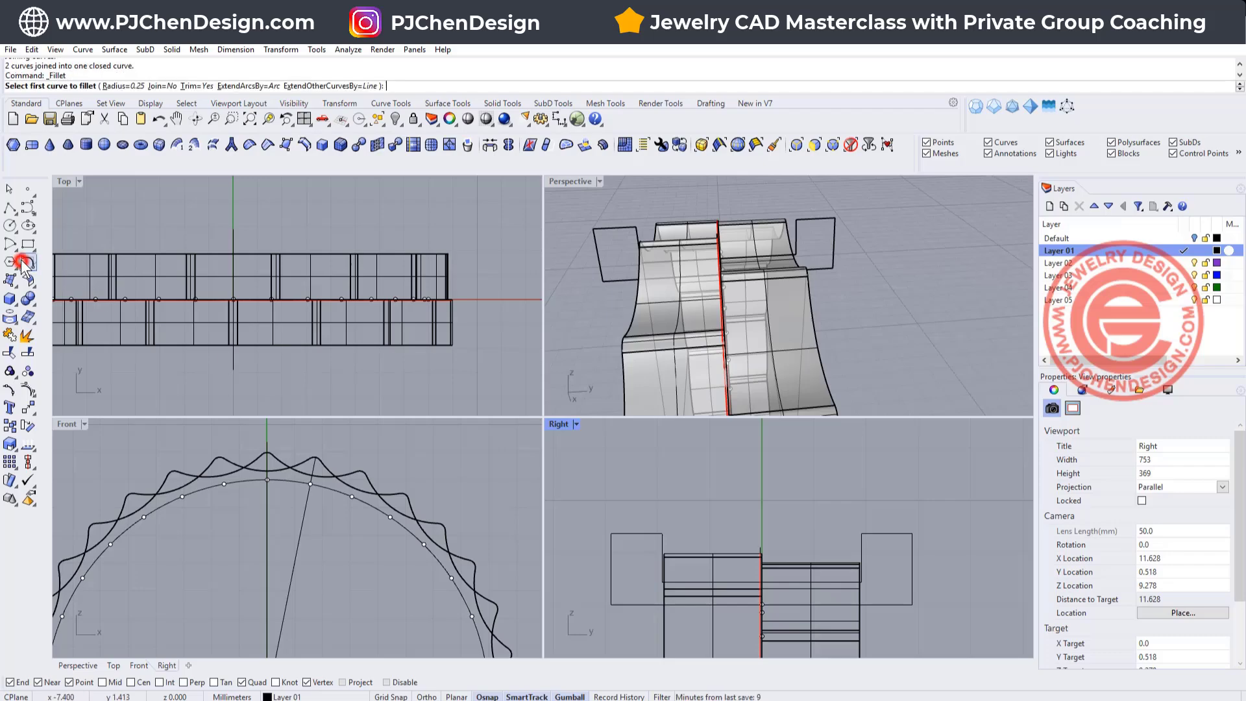
click(110, 83)
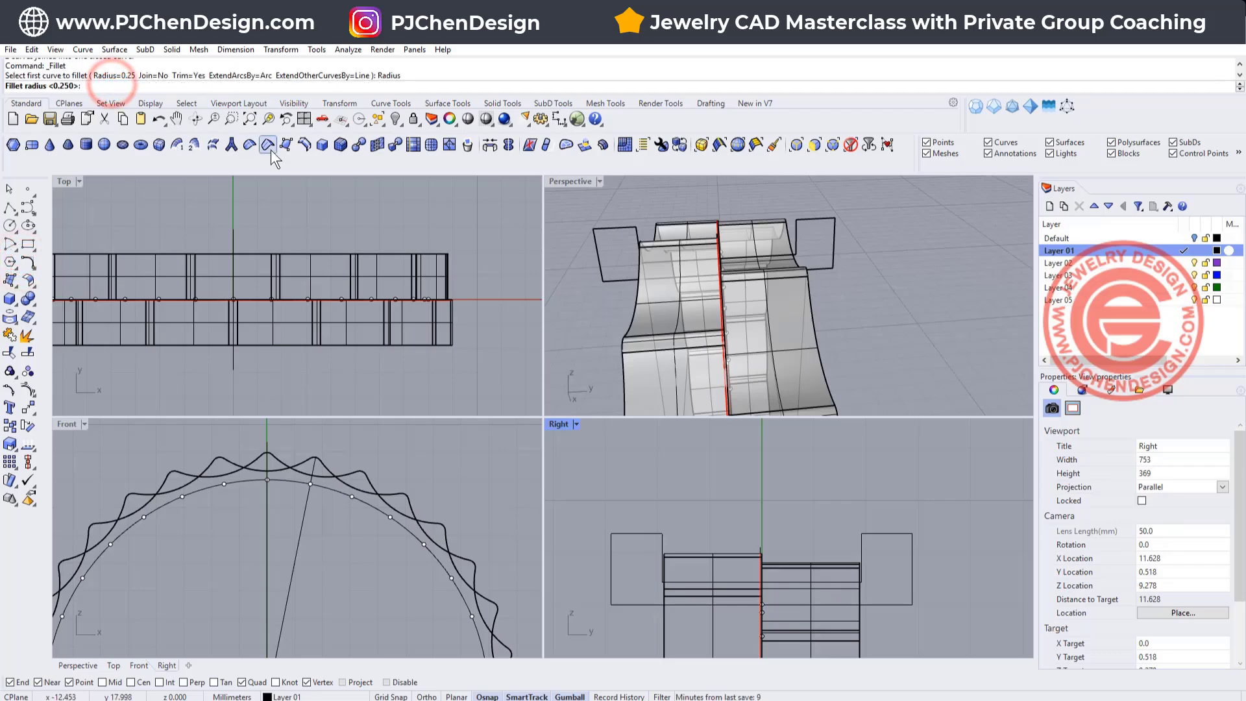
text(0.)
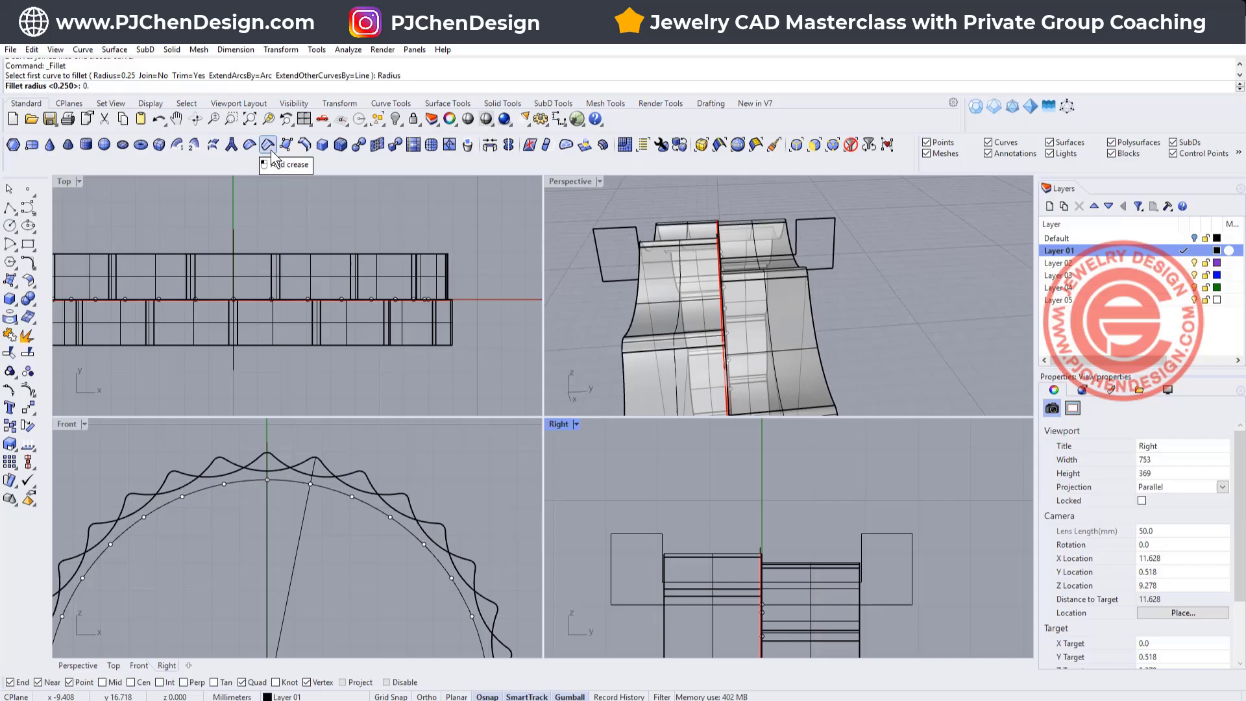
text(6)
key(Return)
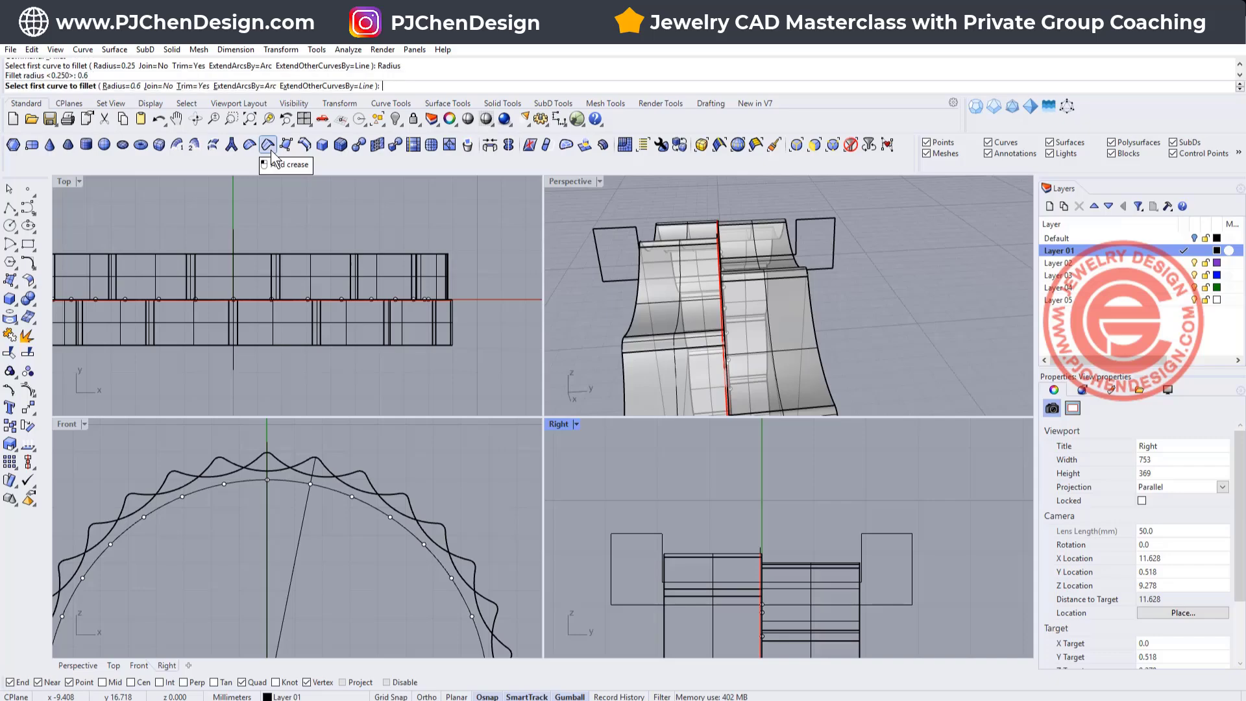
click(611, 592)
click(625, 604)
right_click(919, 613)
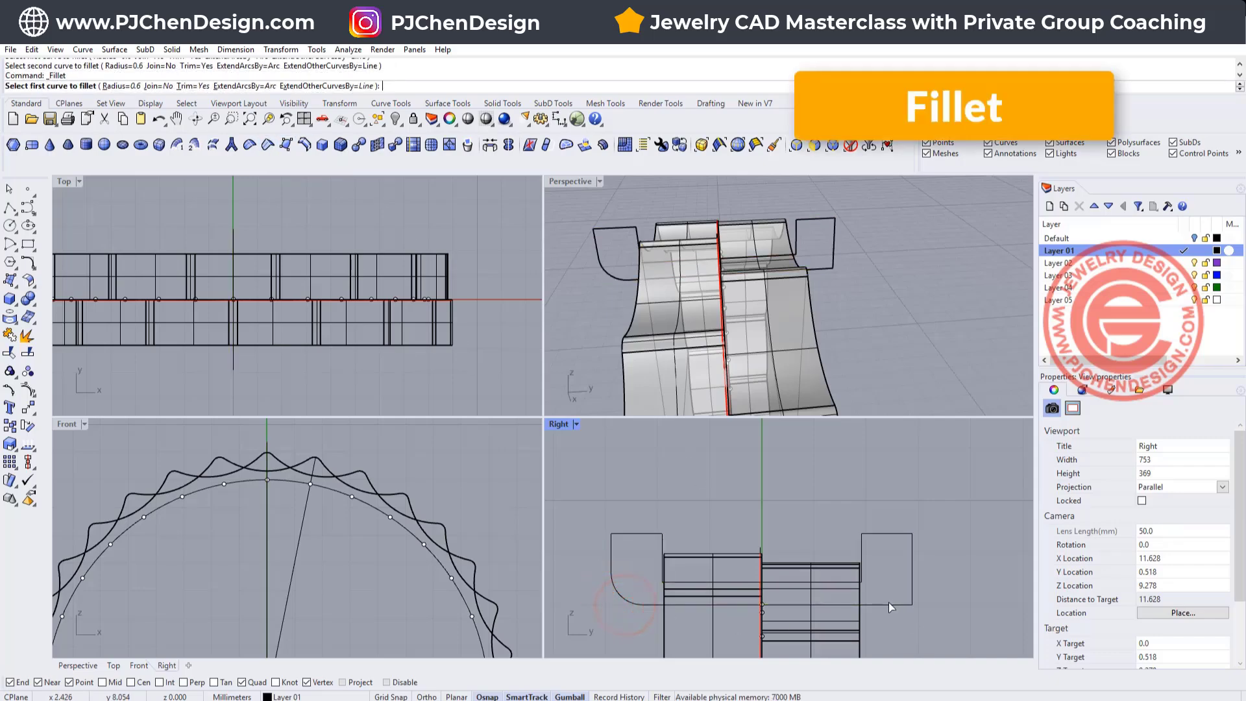
click(888, 603)
click(911, 587)
click(970, 578)
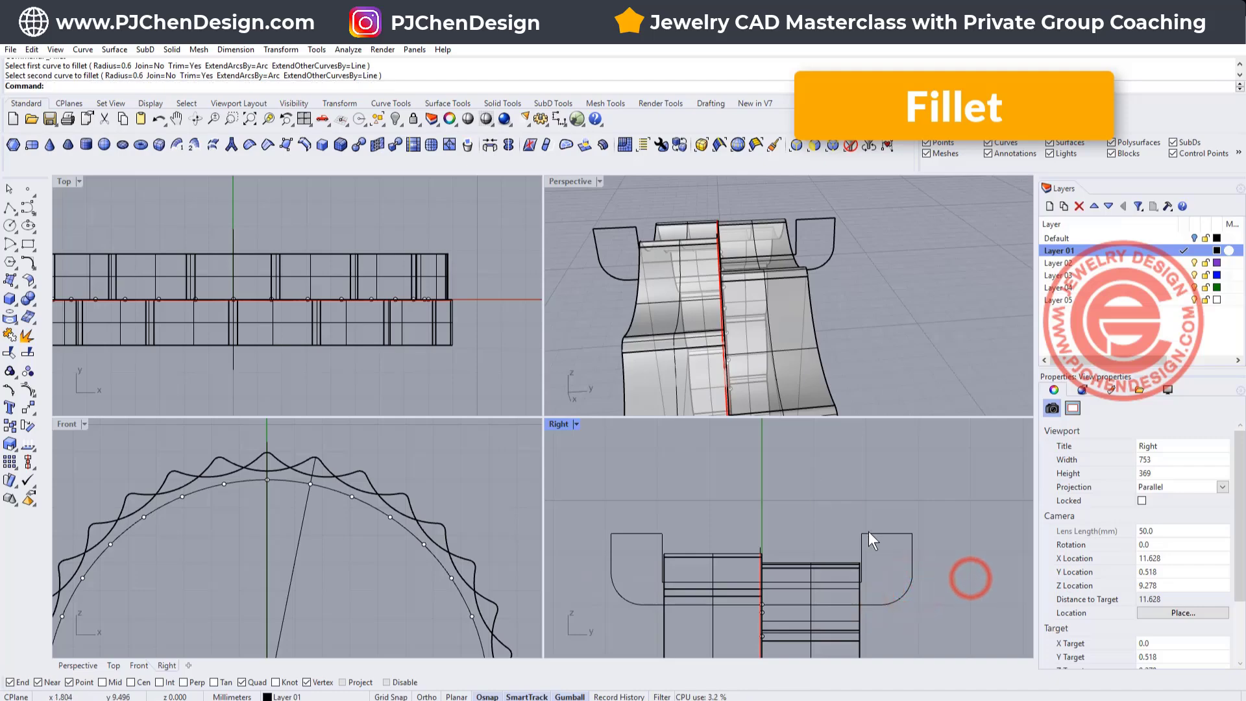
- Lower the four top points of the U-shaped profile in the right view until they sit just above the ring band's upper edge
scroll(868, 533, up, 2)
scroll(641, 531, down, 2)
drag(589, 490, 975, 545)
click(933, 535)
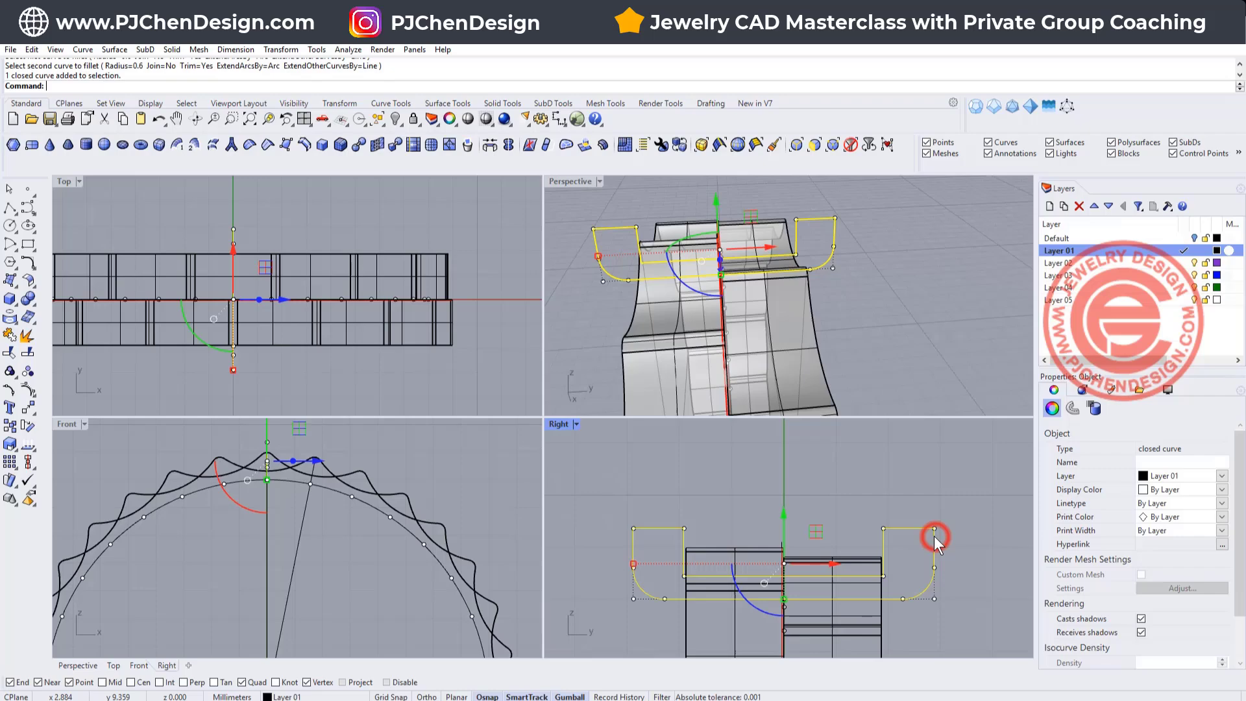
drag(569, 499, 971, 544)
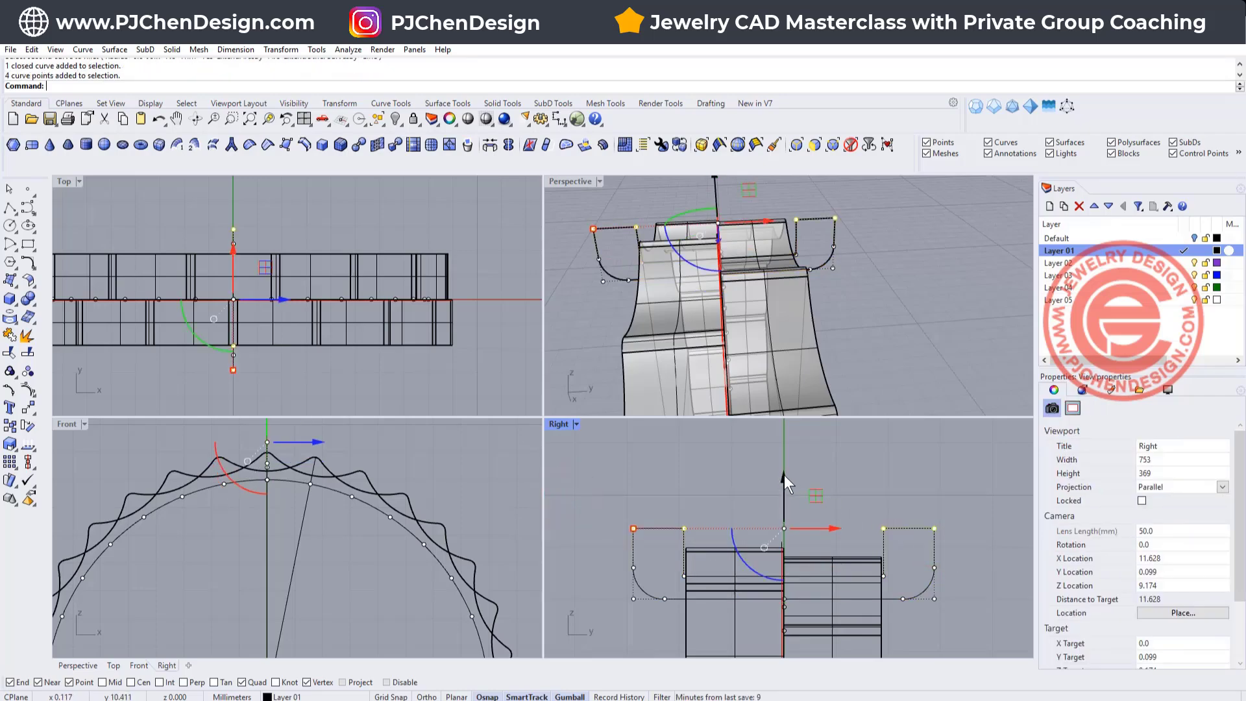
drag(784, 475, 776, 491)
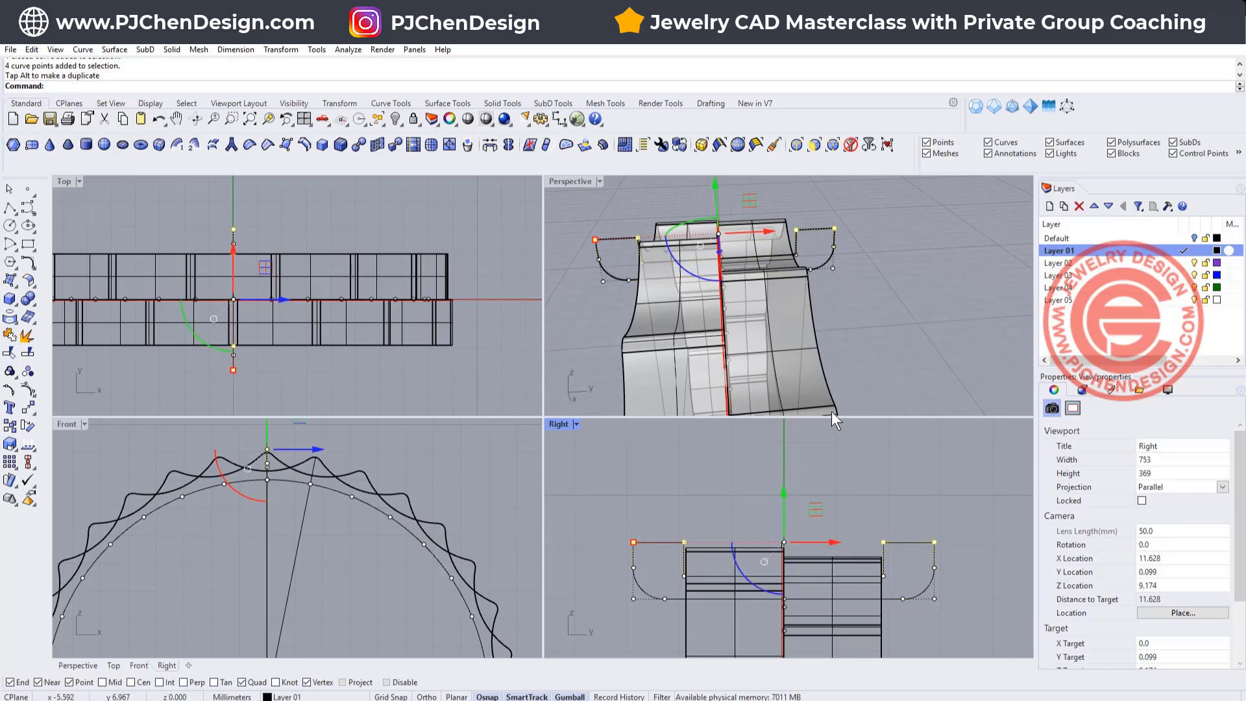
drag(781, 489, 787, 495)
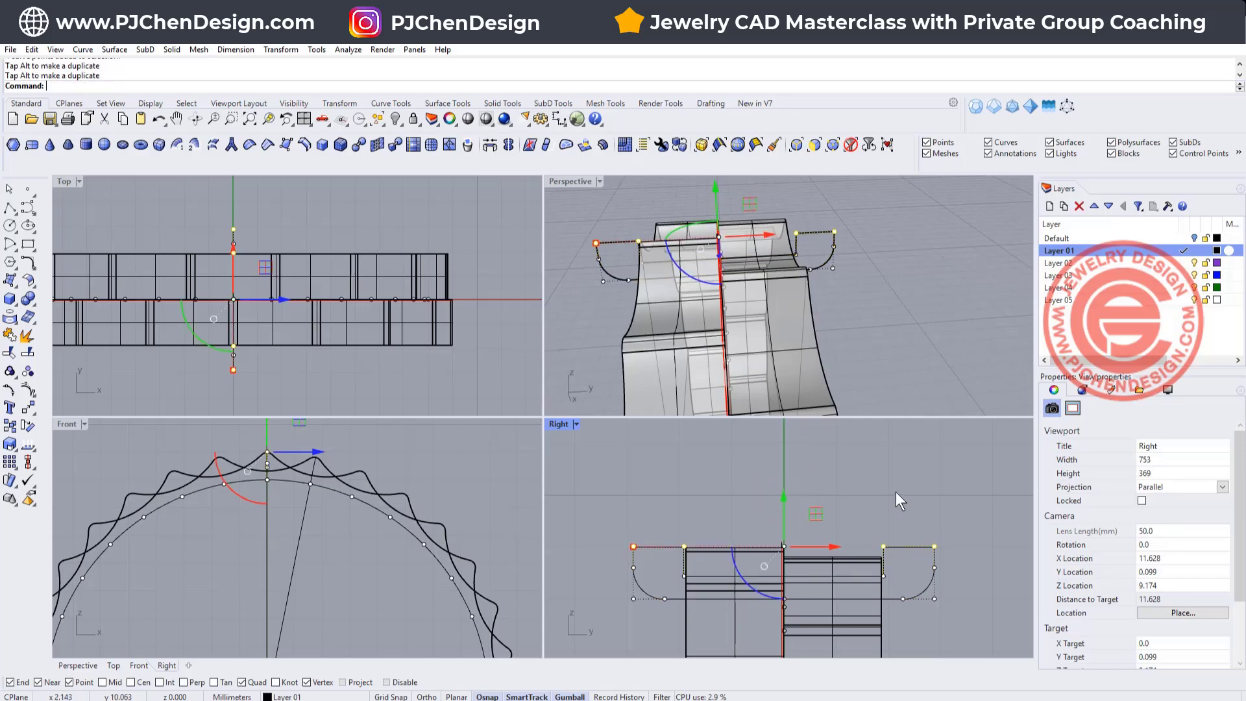
click(895, 492)
- Fillet the two top corners of the profile's left arm in the right view with a 0.25 mm radius
click(28, 261)
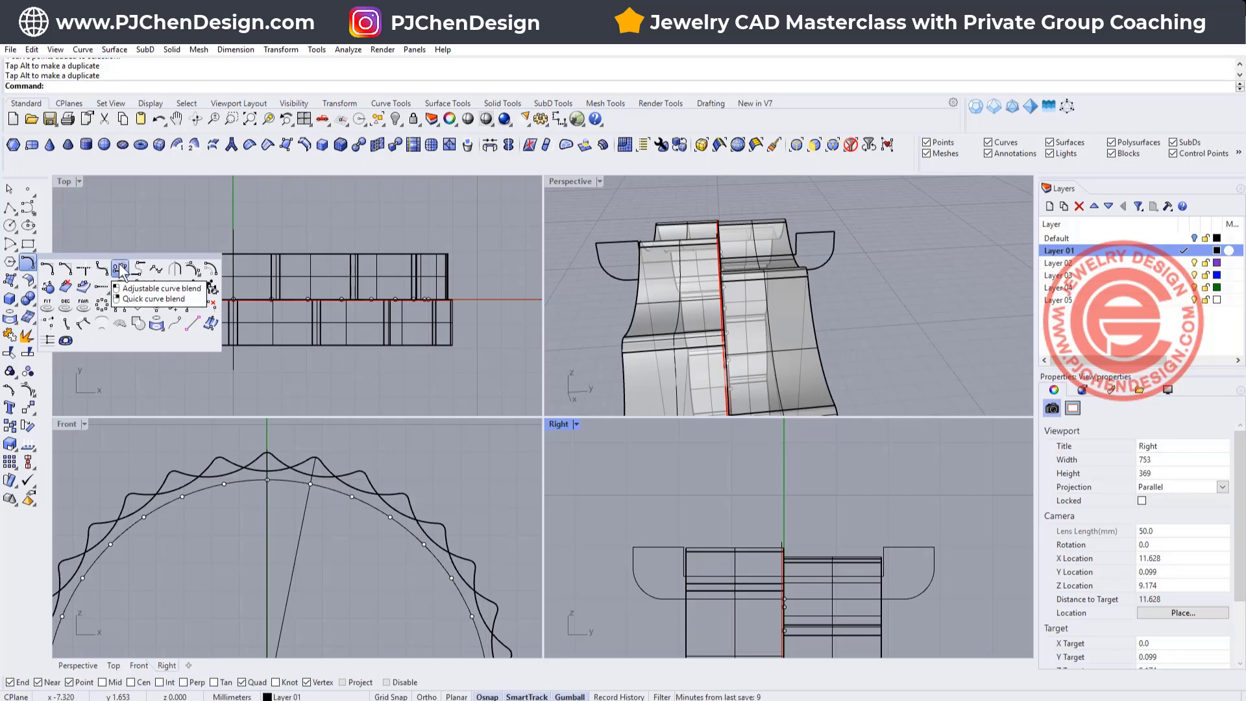
click(47, 268)
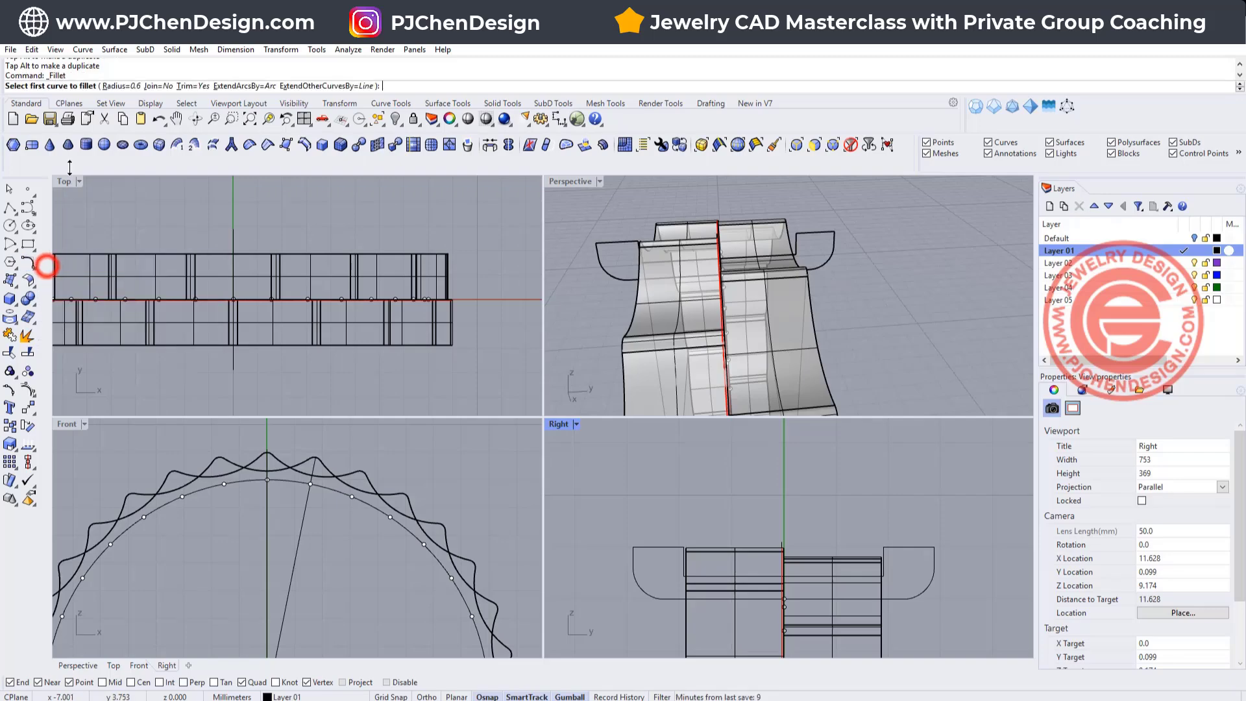
click(115, 83)
text(0)
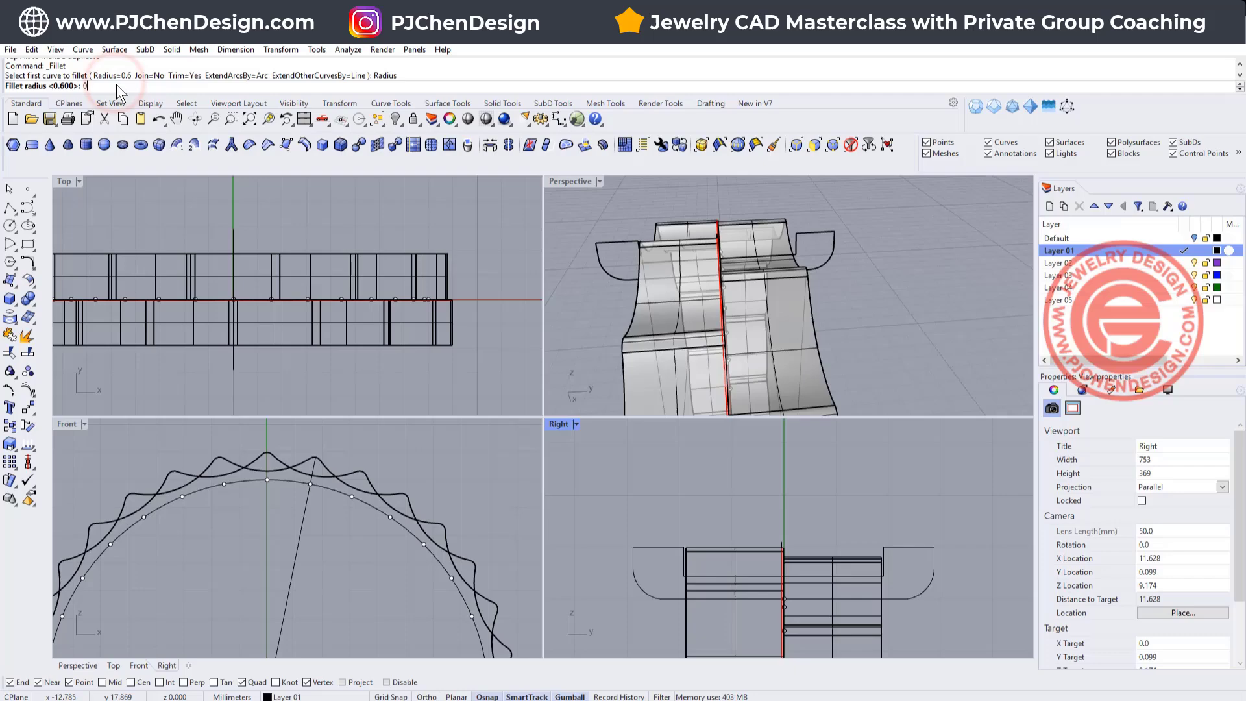
text(.25)
key(Return)
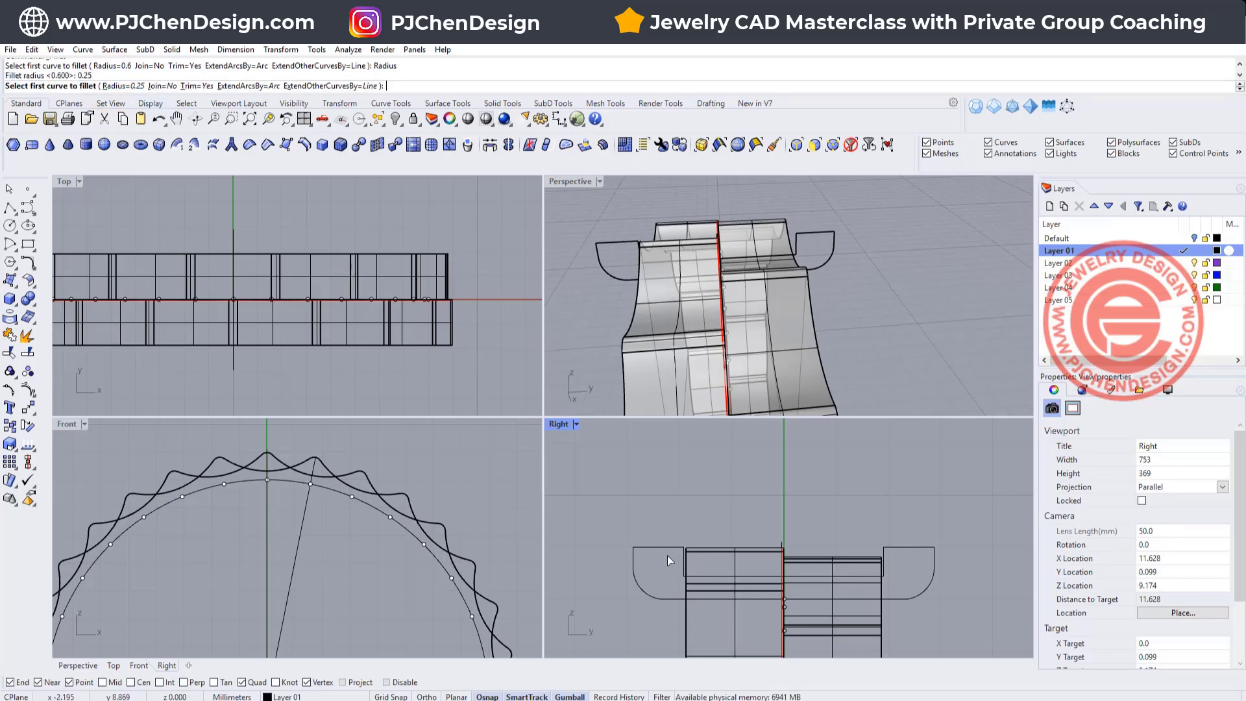
scroll(667, 555, up, 5)
click(594, 548)
click(609, 535)
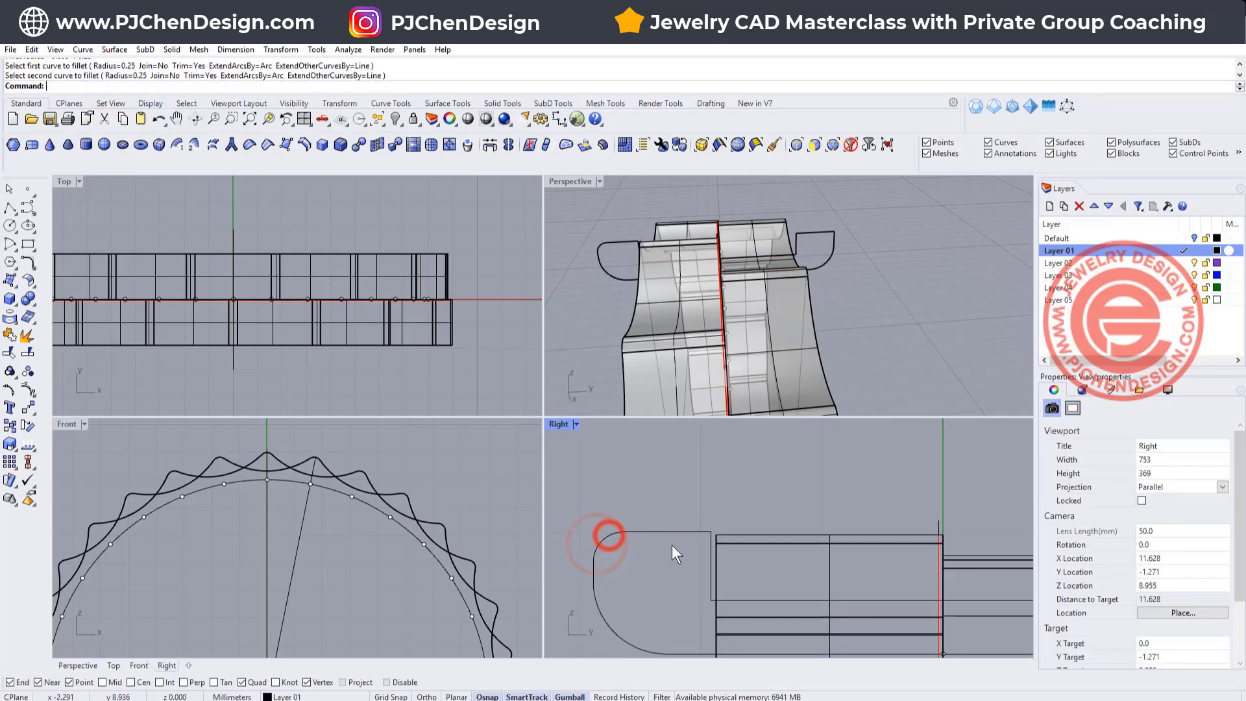
right_click(672, 544)
click(695, 530)
click(709, 543)
- Fillet the two top corners of the profile's right arm with the same 0.25 mm radius
scroll(818, 532, down, 6)
right_drag(876, 535, 648, 515)
scroll(785, 512, up, 6)
right_click(785, 512)
click(770, 523)
click(786, 507)
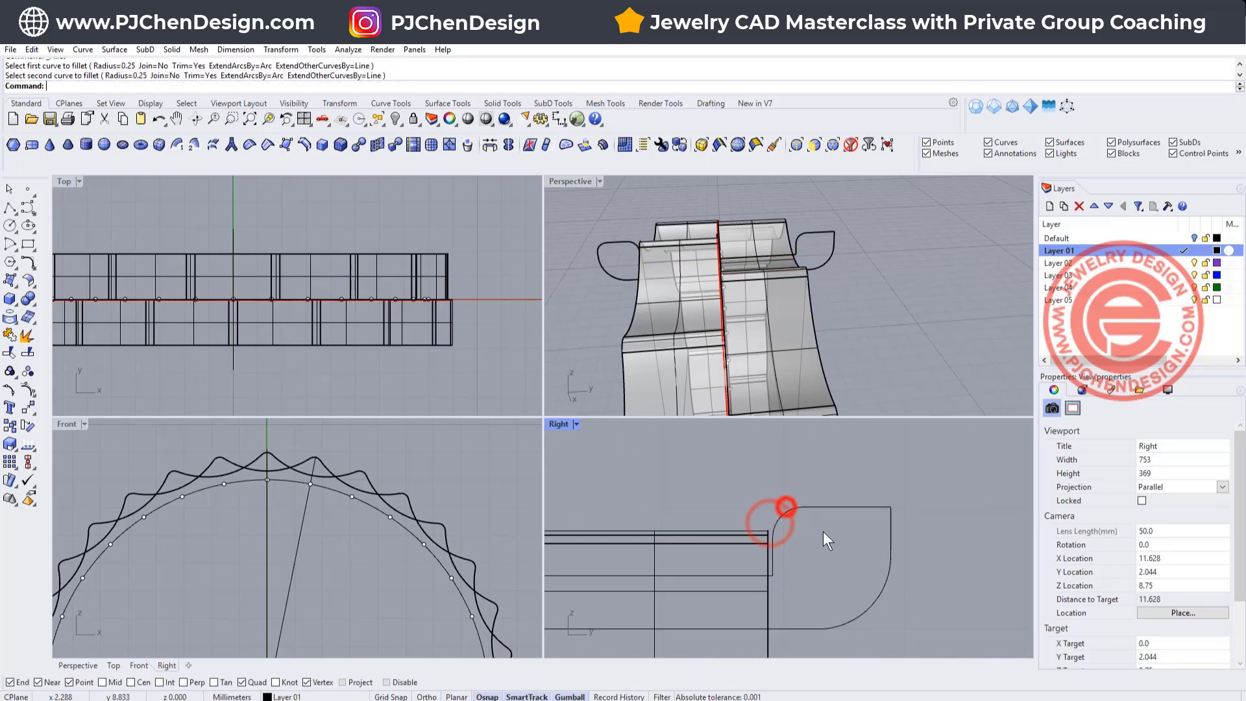
right_click(824, 533)
click(877, 507)
click(890, 521)
click(765, 454)
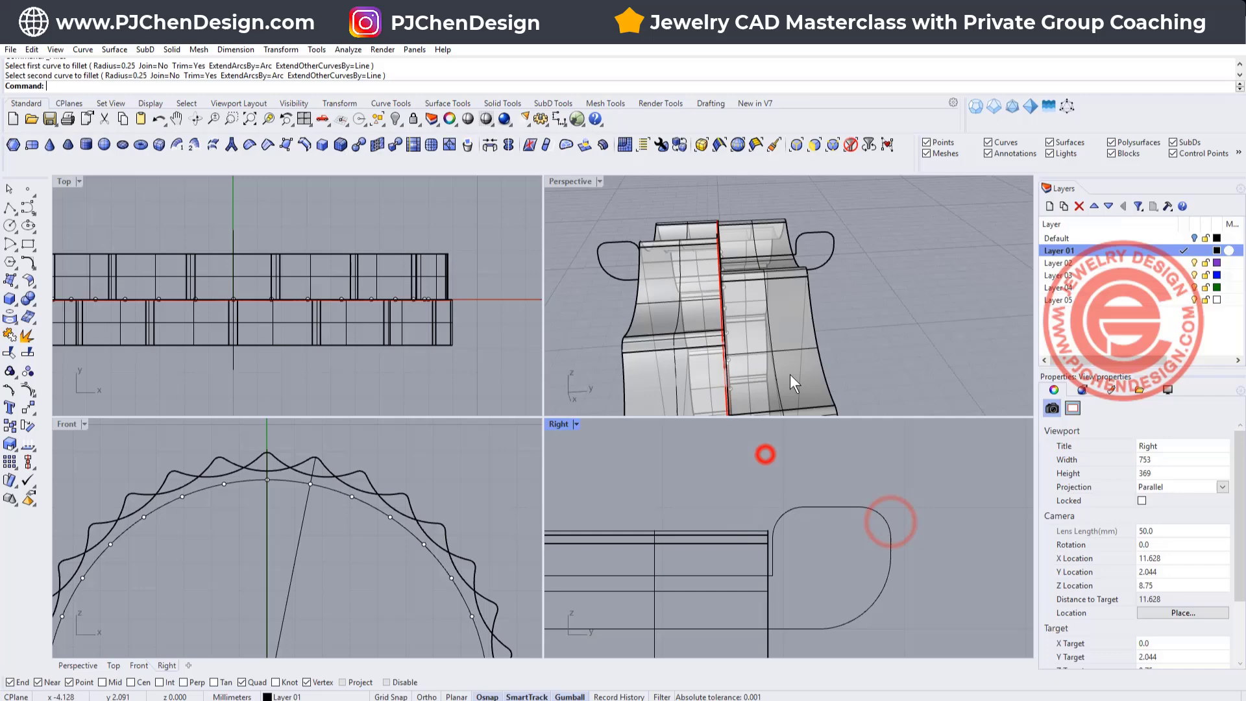
- Sweep the rounded U-shaped profile along the ring's inner circle with Sweep 1 Rail, using Freeform frame style and unchanged cross sections
right_drag(793, 383, 785, 305)
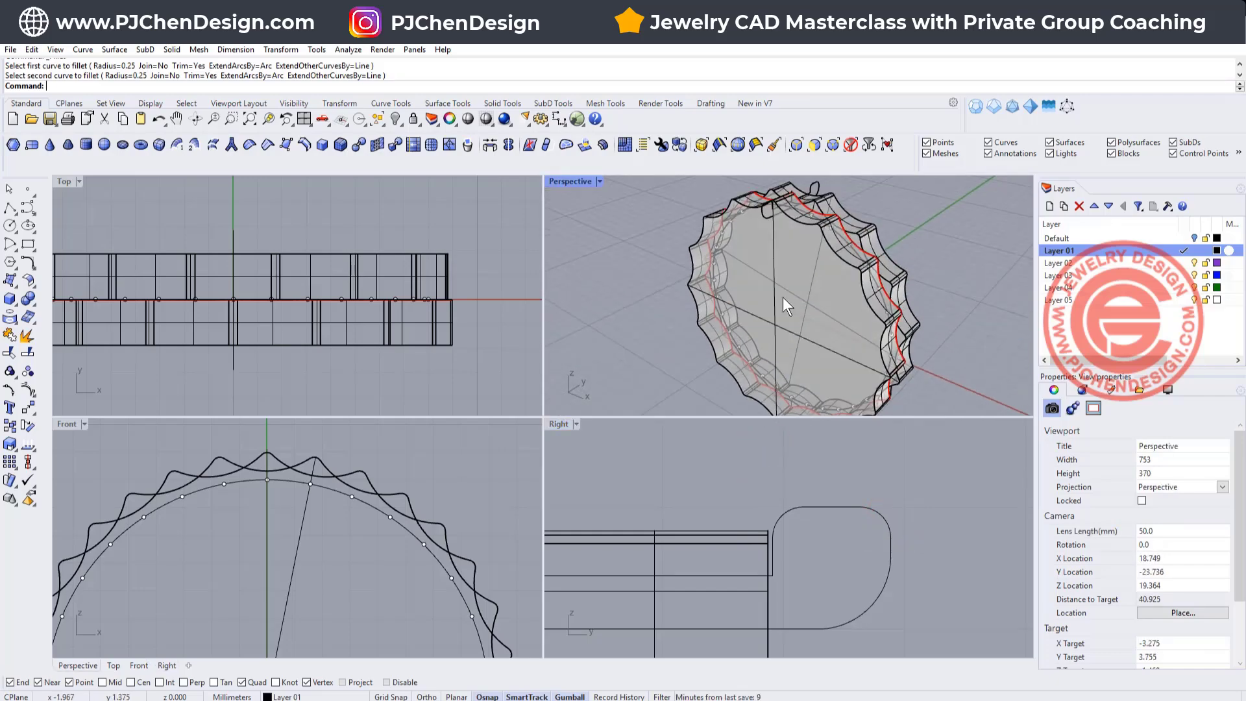
click(111, 50)
click(130, 90)
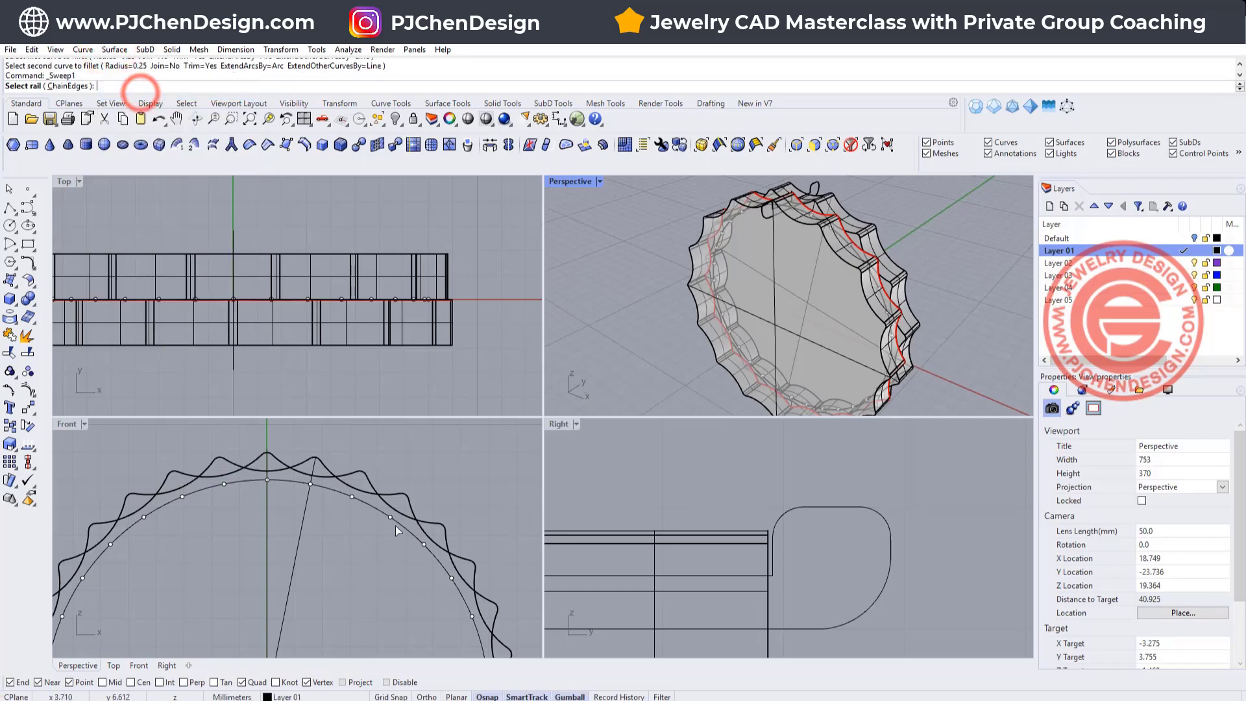
click(337, 493)
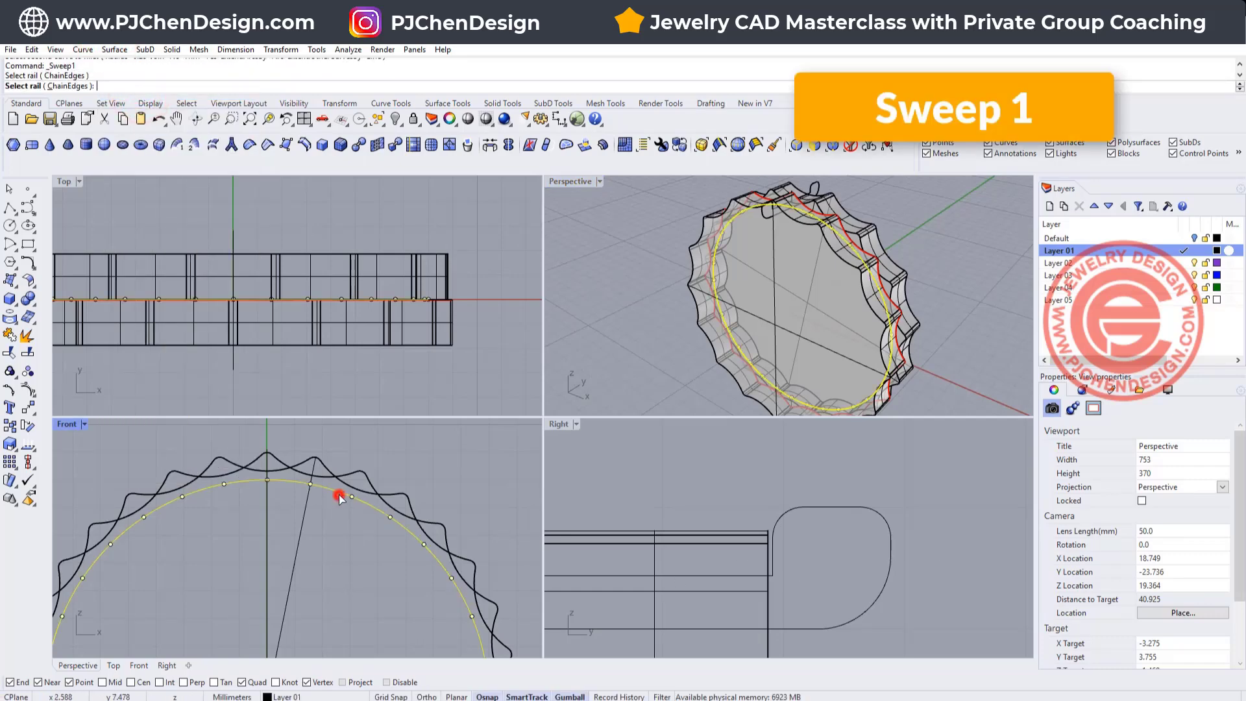
click(813, 508)
key(Return)
key(Return)
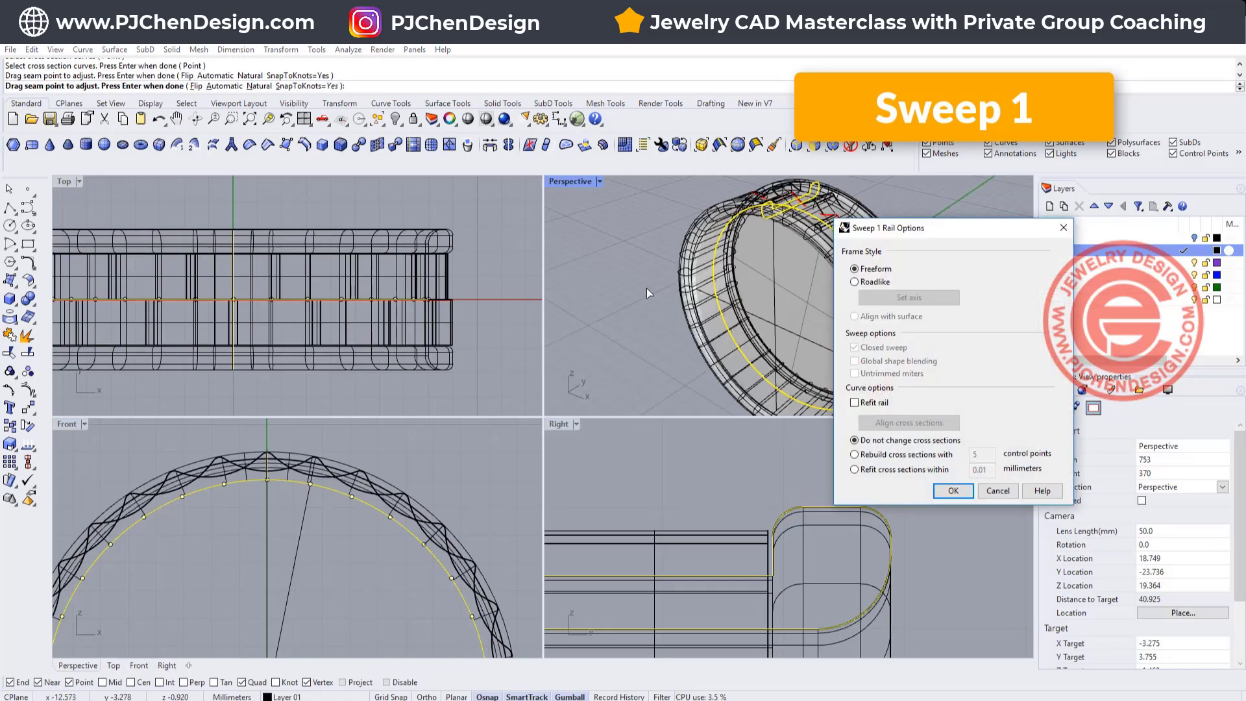
key(Return)
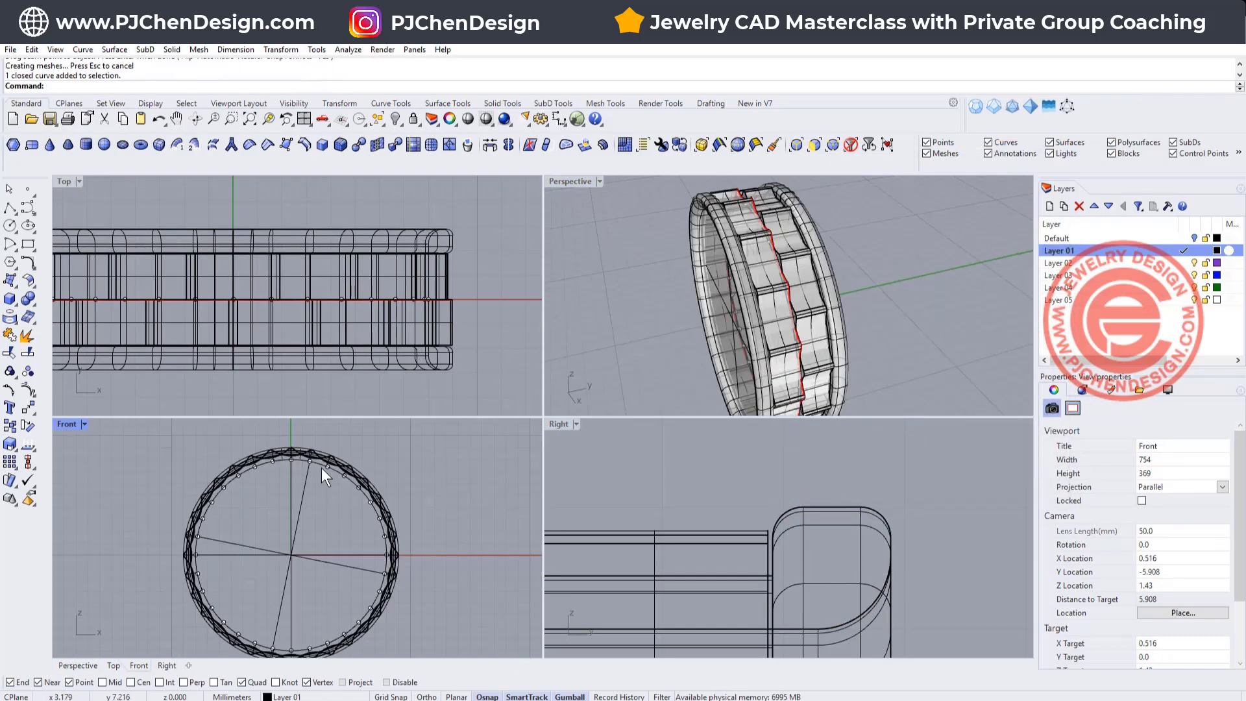
- Try to draw a cylinder in the front view centered at the origin (0) with a diameter of about 17.17 mm
scroll(321, 468, up, 2)
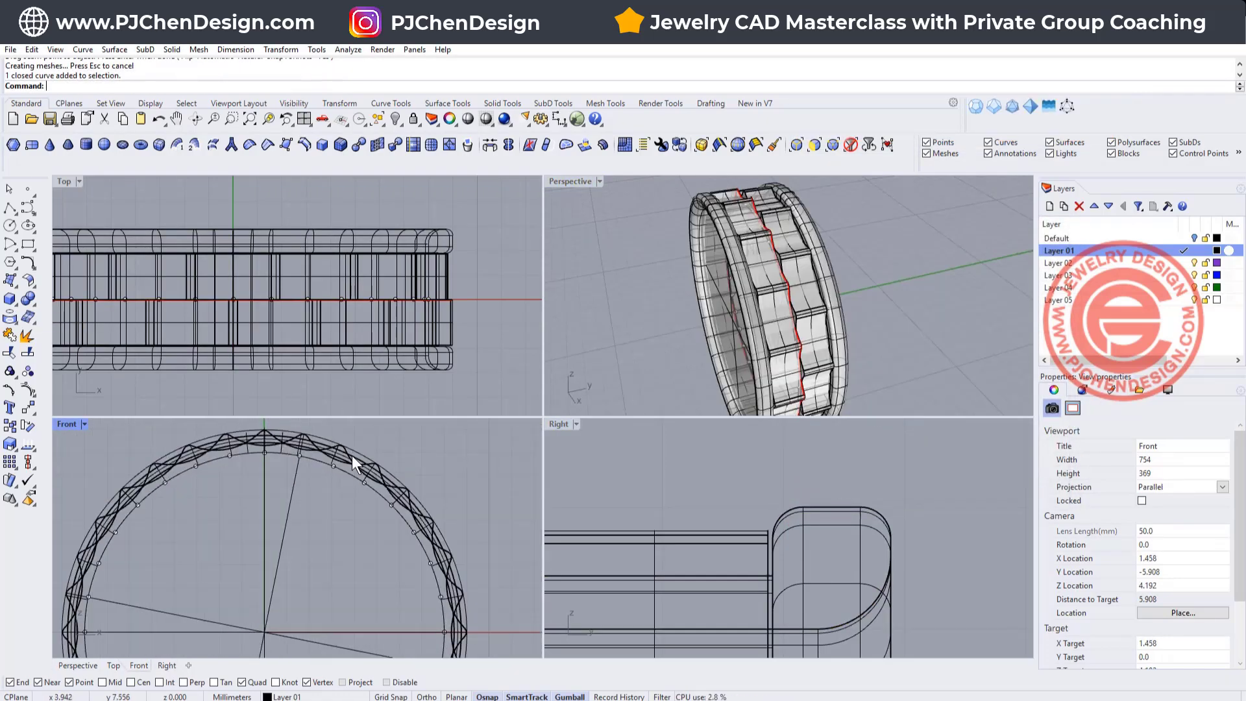
click(11, 300)
click(47, 305)
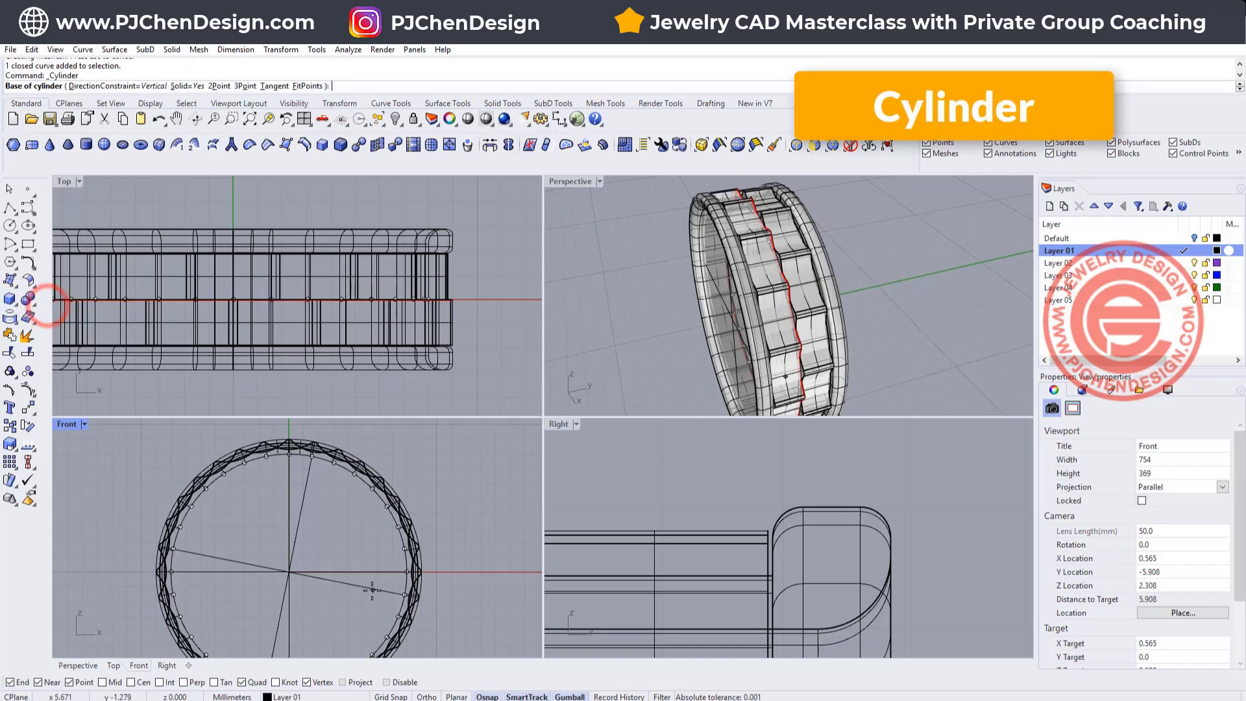
text(0)
key(Return)
scroll(284, 478, up, 6)
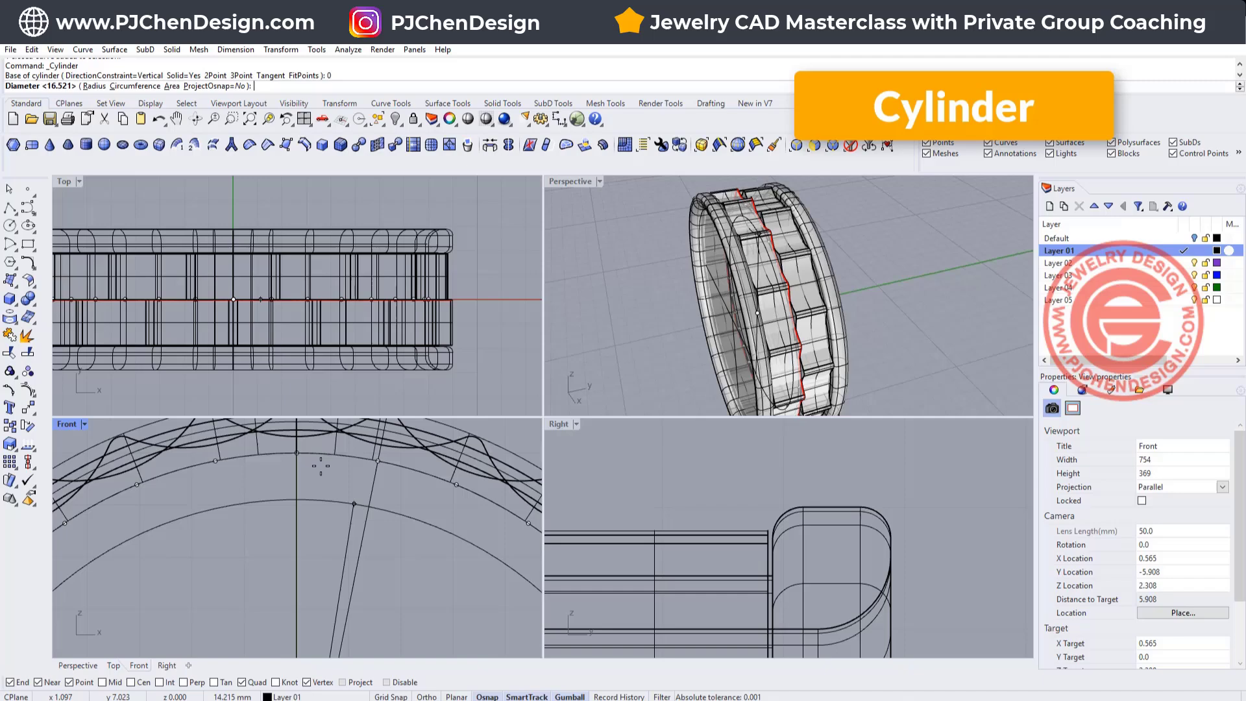
scroll(284, 478, down, 5)
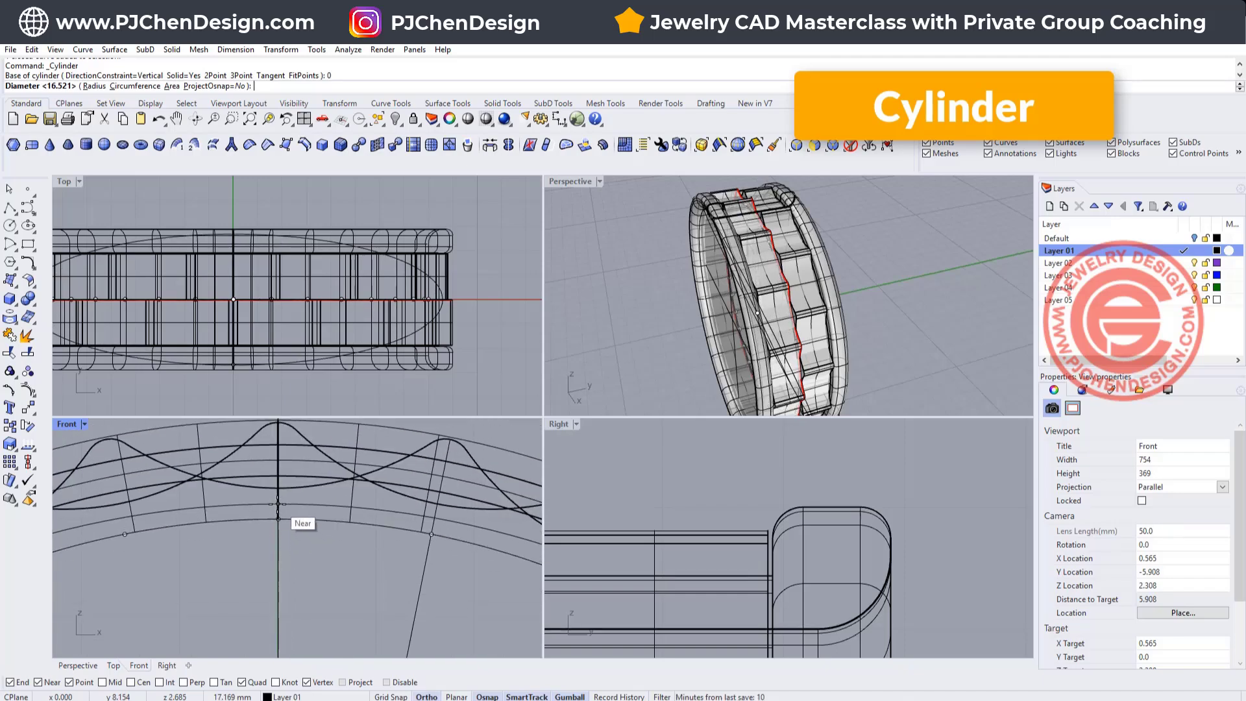
key(F8)
click(278, 504)
- Draw the finger-hole cylinder with object snaps disabled, its radius falling inside the band's thickness, about 15 mm long
click(387, 682)
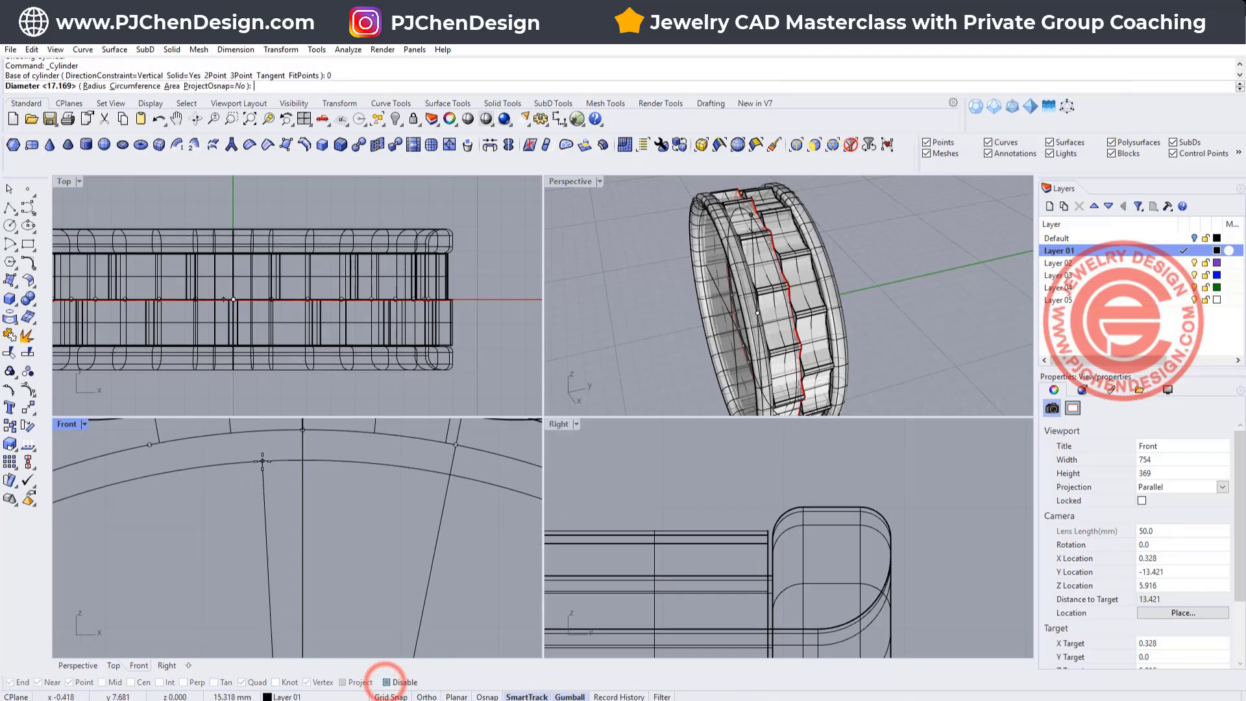
scroll(324, 551, down, 5)
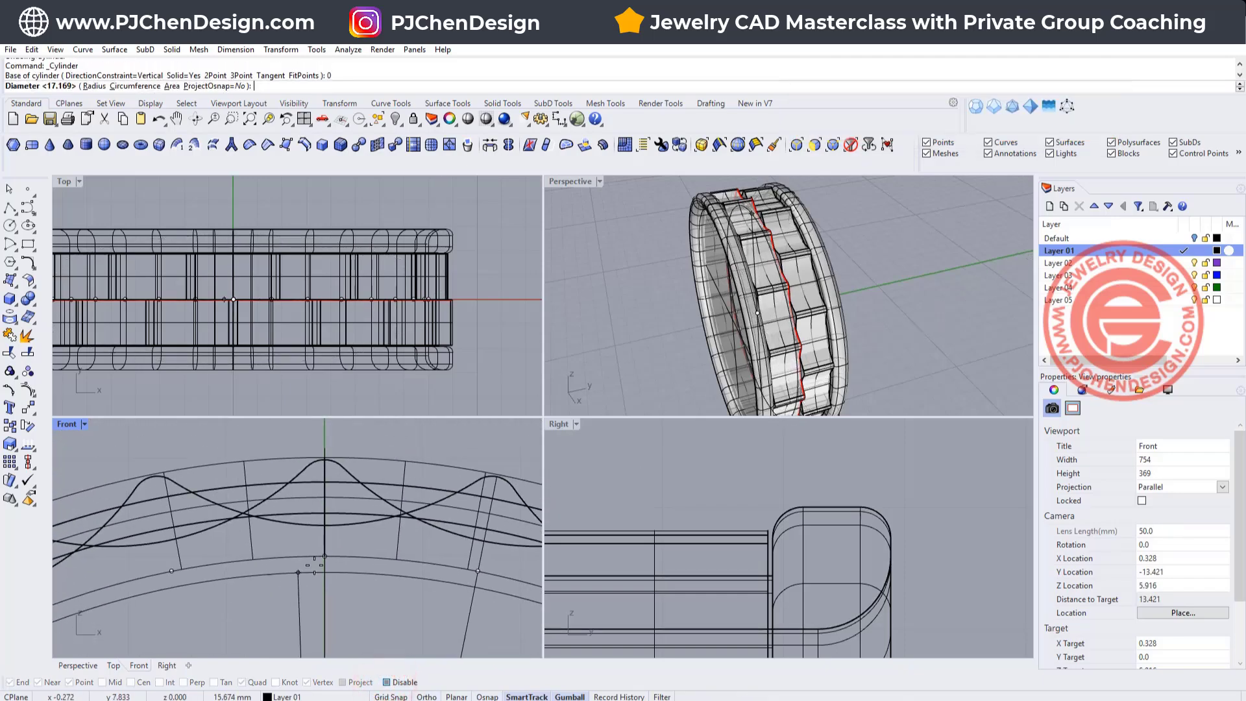
click(324, 550)
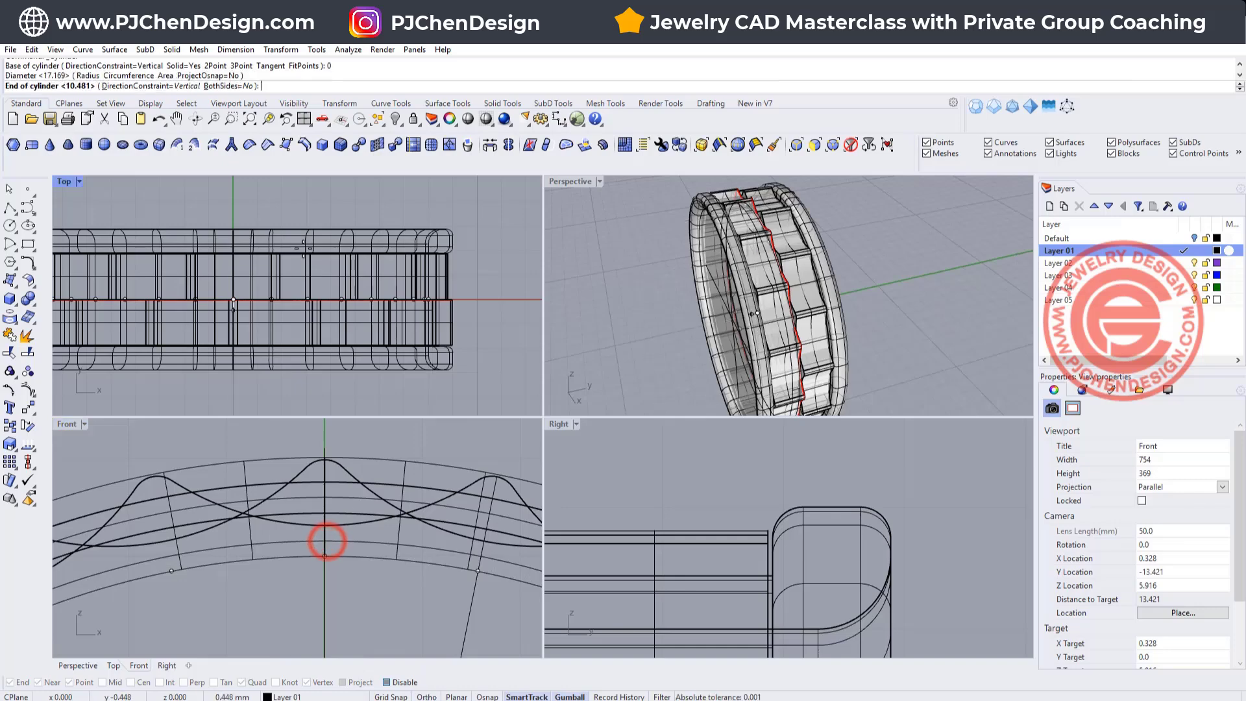
scroll(301, 245, down, 3)
scroll(318, 243, down, 2)
click(328, 390)
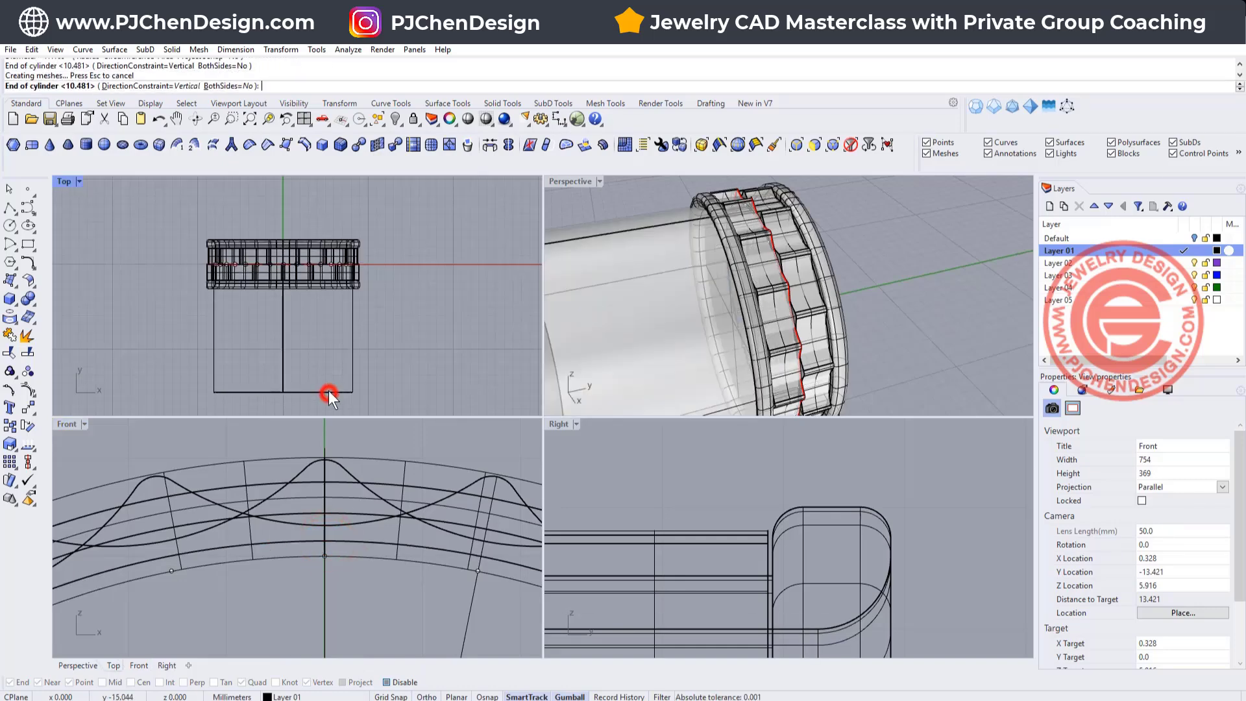
- Move the cylinder about 7 mm along the green Y axis in the Top view so it passes through both sides of the ring
click(283, 366)
drag(282, 283, 287, 221)
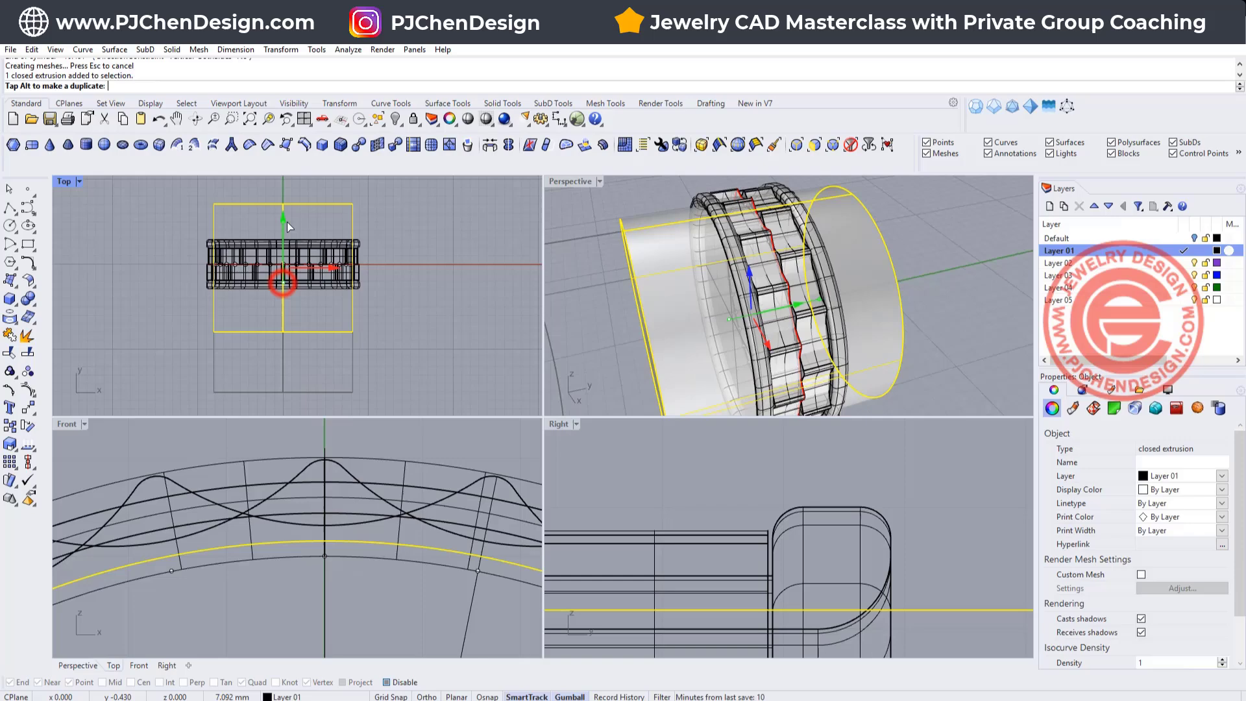
click(407, 254)
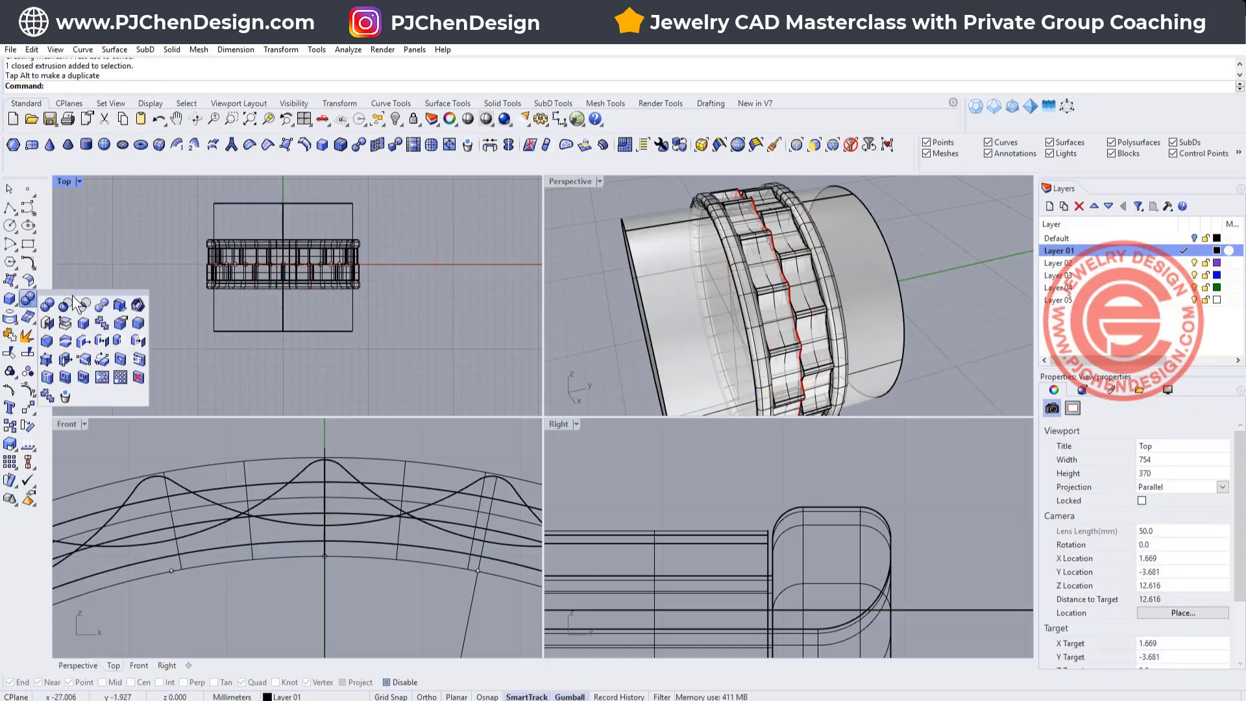
- Subtract the cylinder from the peaked middle solid with Boolean Difference
click(61, 300)
scroll(356, 240, up, 4)
click(362, 299)
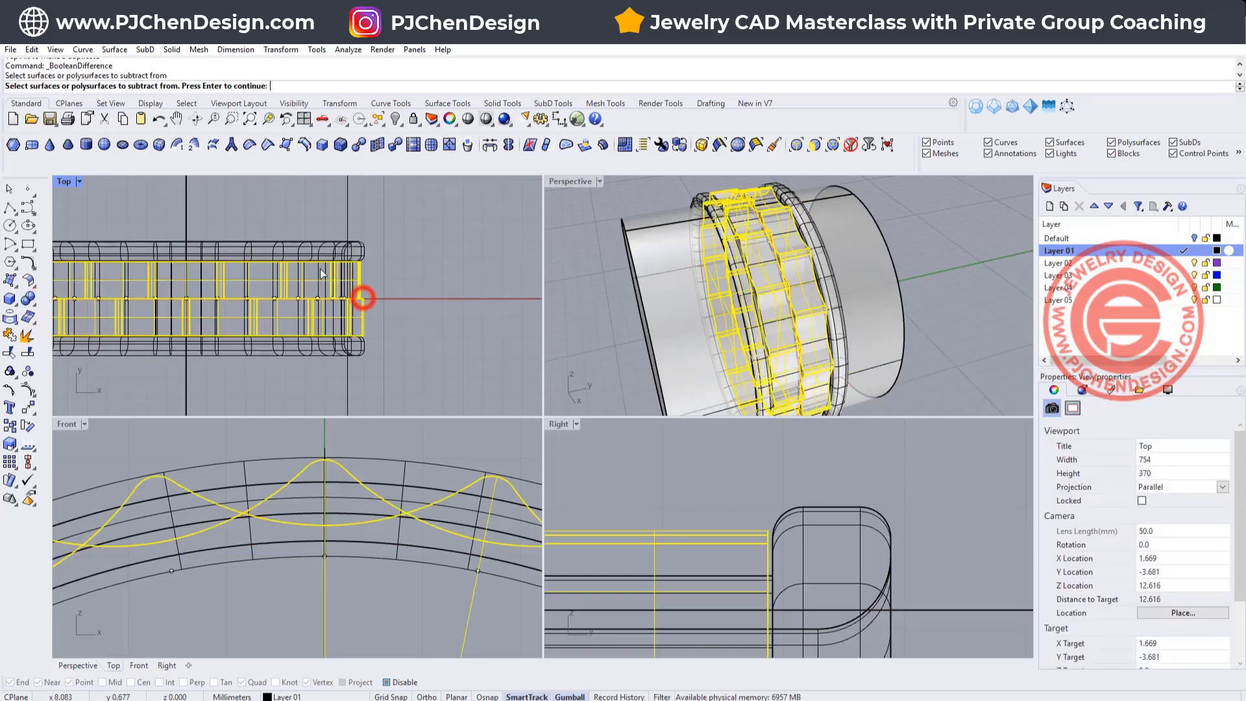
key(Return)
click(188, 209)
key(Return)
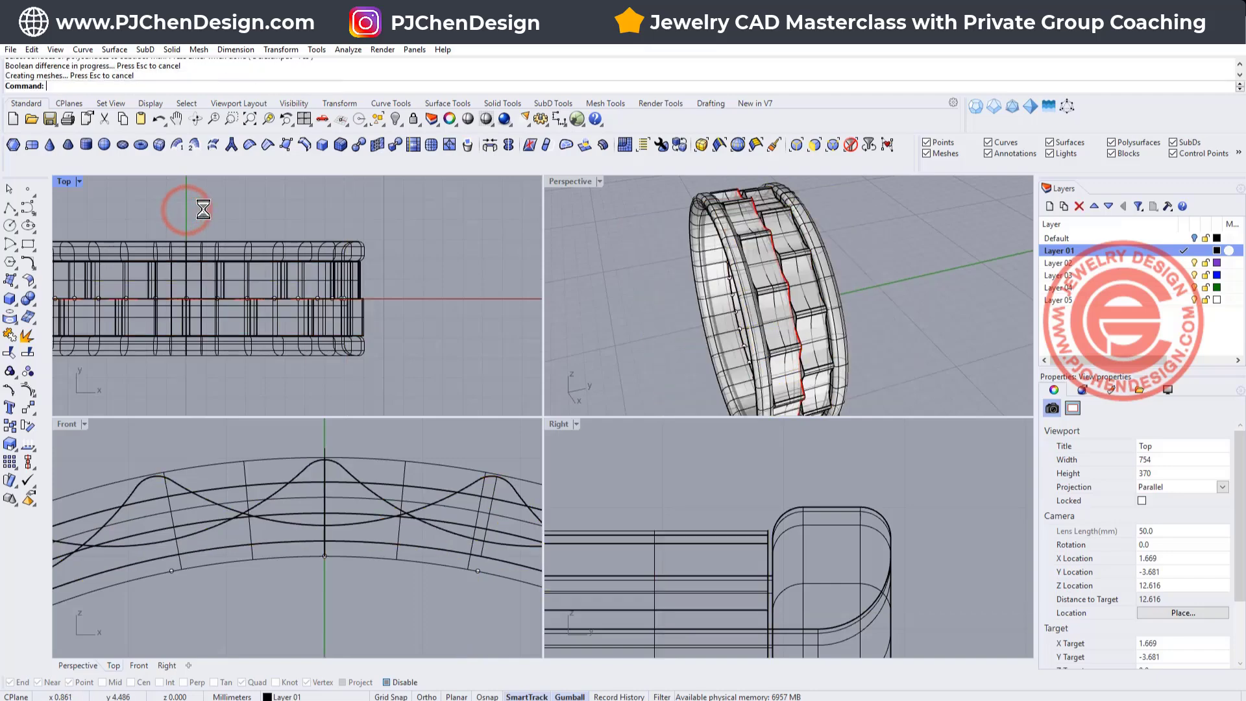
- Assign the gold Metal (1) material to the ring's two solids in the rendered Perspective view
scroll(726, 321, down, 5)
right_drag(726, 322, 812, 304)
right_drag(779, 382, 519, 246)
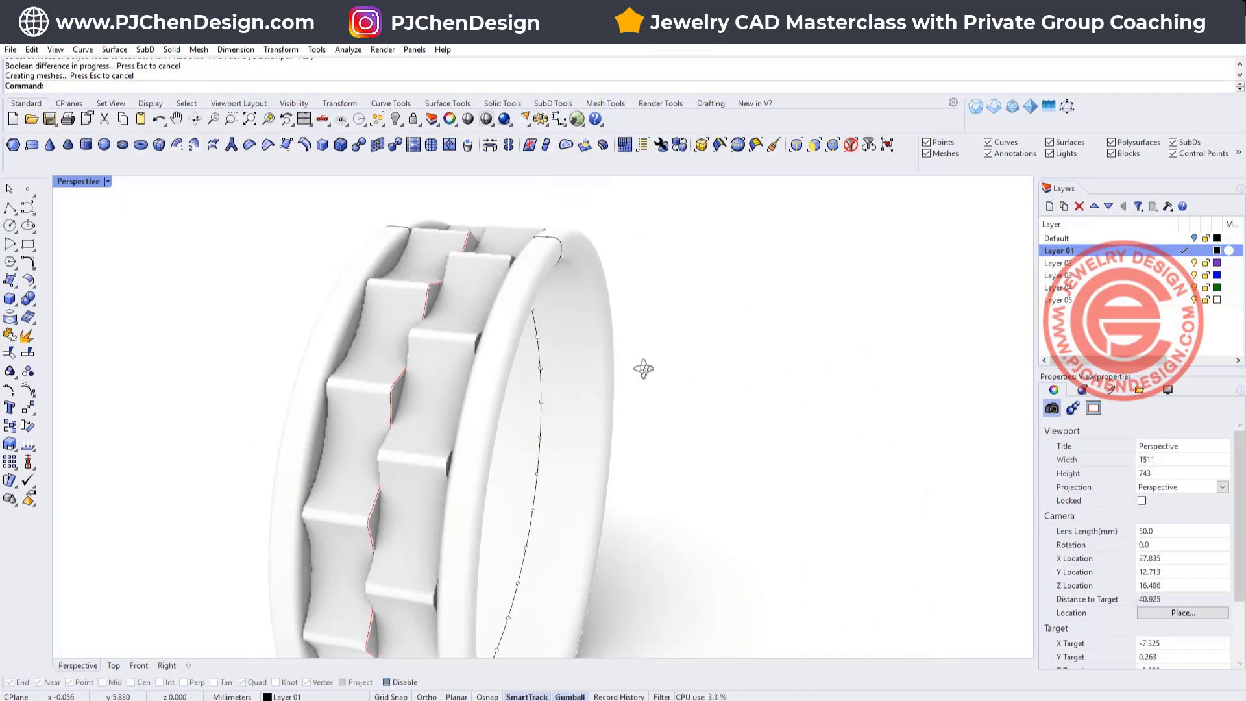
right_drag(383, 259, 417, 275)
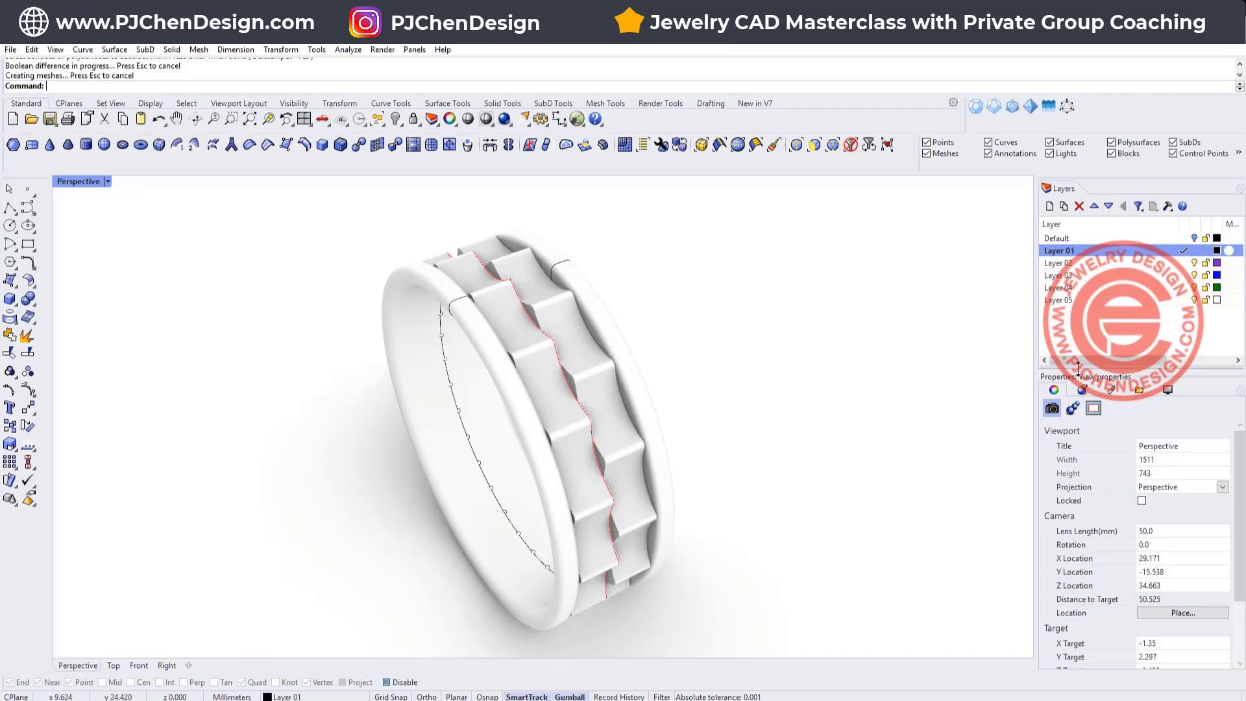
click(1081, 390)
click(1131, 454)
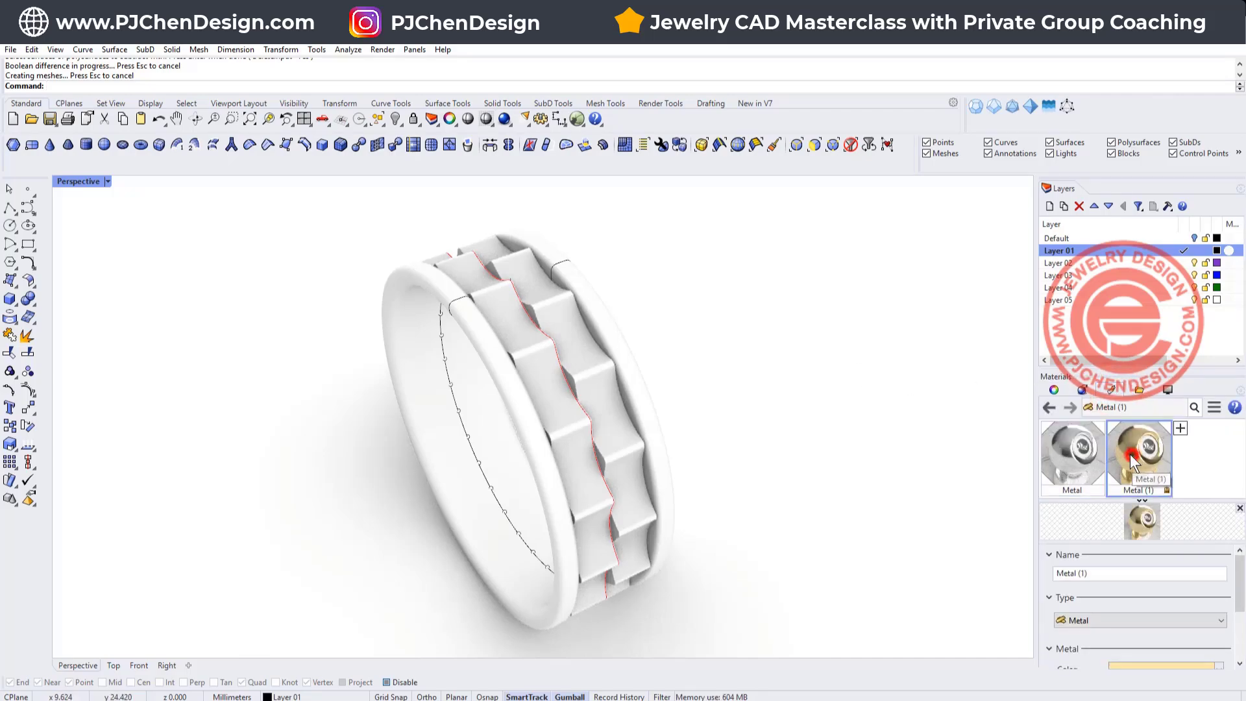
drag(879, 480, 584, 394)
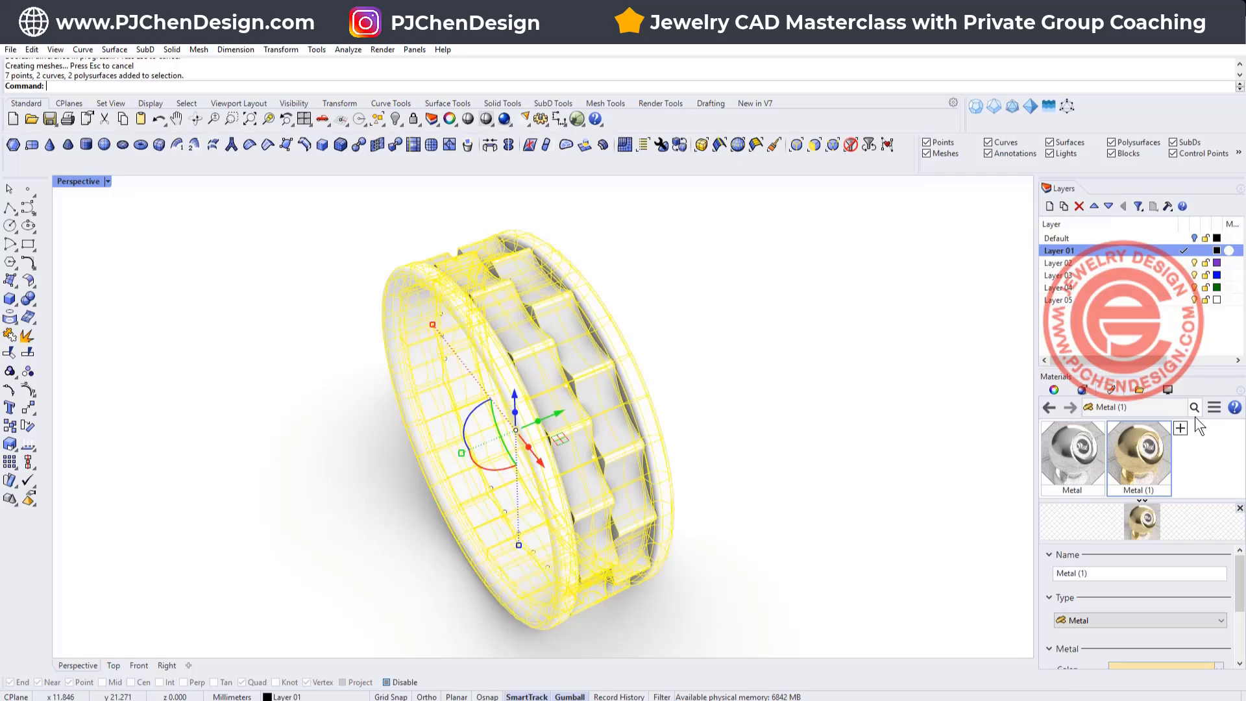
click(1212, 407)
click(1131, 214)
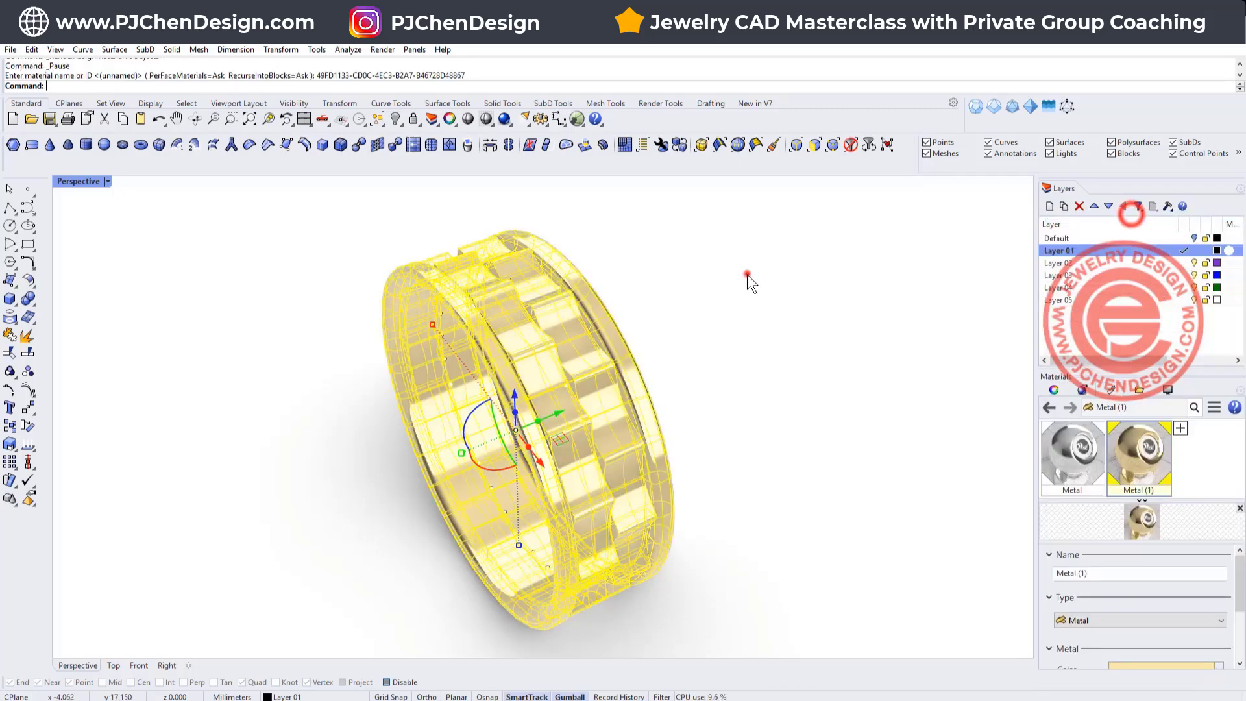
click(746, 274)
- Hide both ring solids and switch the Perspective view to Ghosted display
mouse_move(577, 374)
right_down()
mouse_move(706, 325)
mouse_move(723, 353)
mouse_move(527, 345)
mouse_move(489, 361)
mouse_move(585, 306)
right_up()
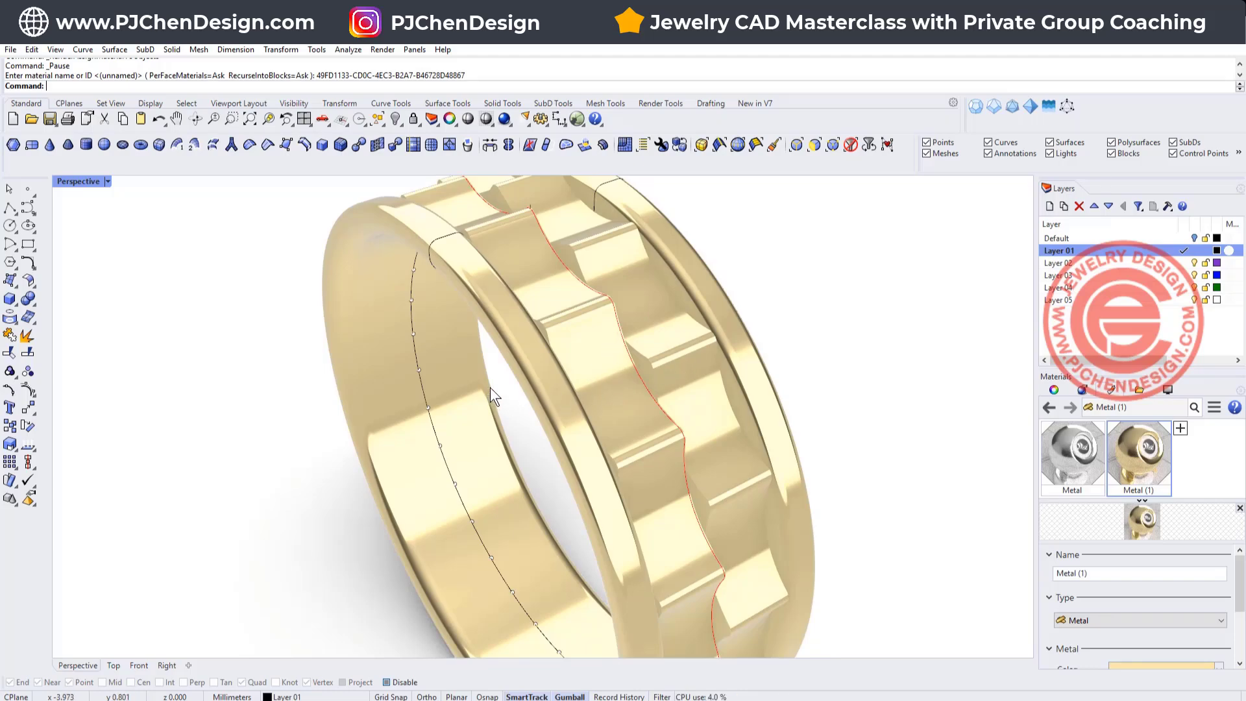
right_drag(488, 306, 667, 321)
scroll(636, 304, up, 2)
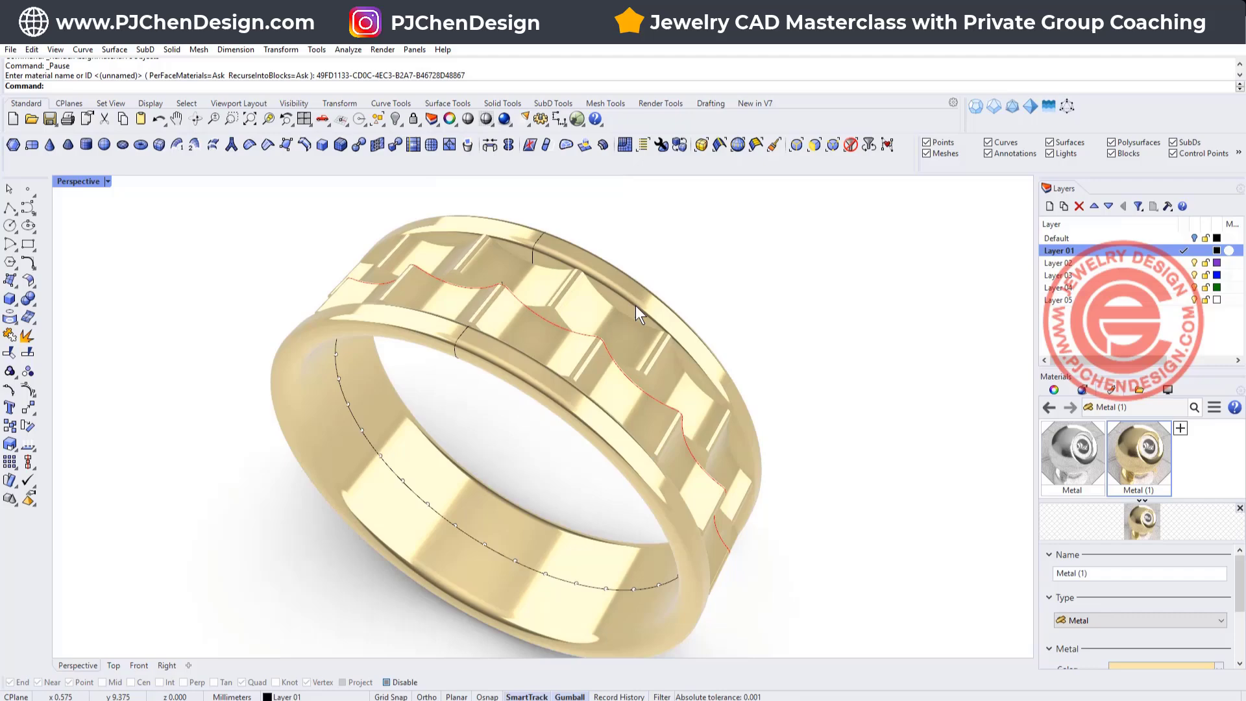
click(644, 297)
mouse_move(819, 369)
mouse_down()
mouse_move(671, 316)
mouse_move(817, 370)
mouse_up()
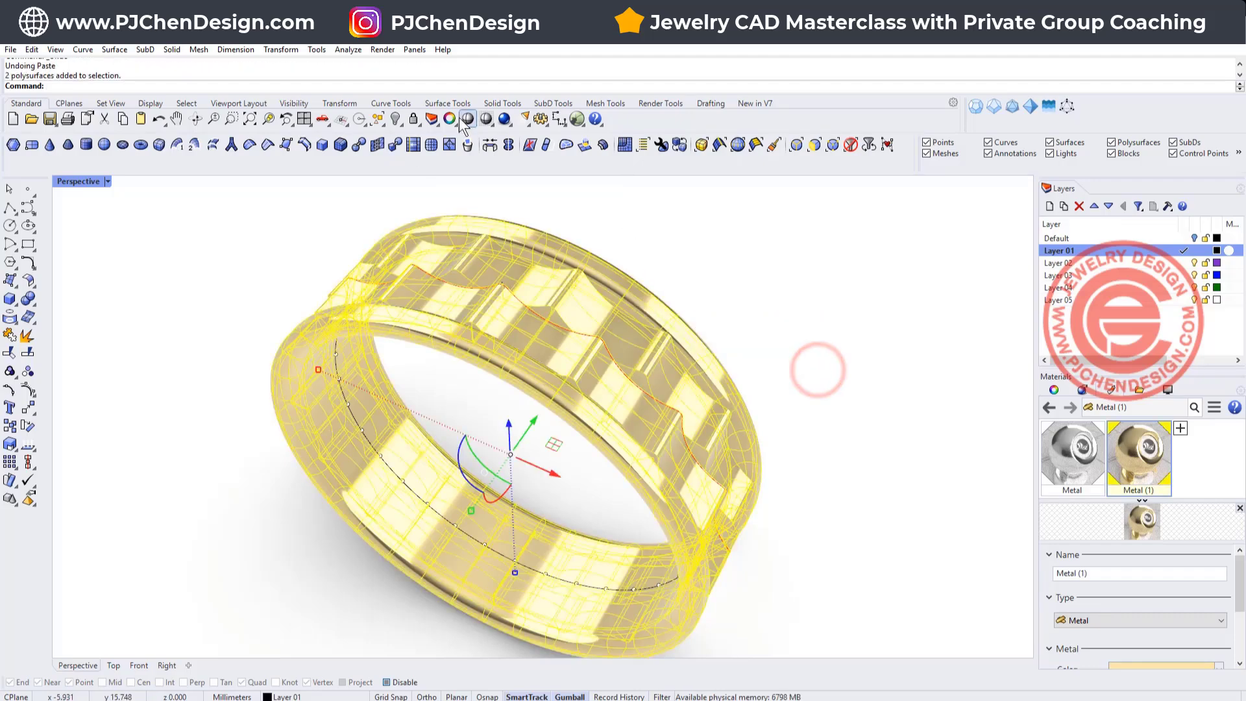
click(396, 119)
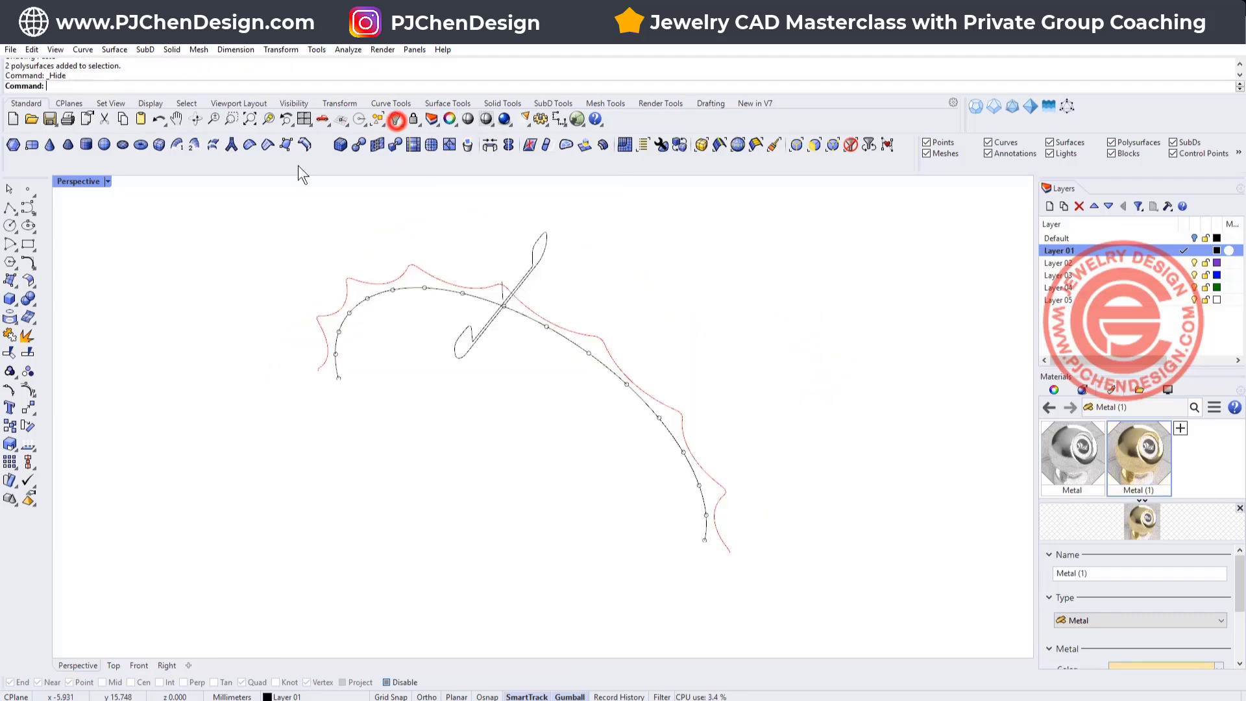
click(108, 181)
click(97, 272)
- Extrude the closed peaked curve straight into a solid with a distance of 1.8 mm
right_drag(363, 338, 431, 316)
scroll(436, 288, up, 5)
click(461, 276)
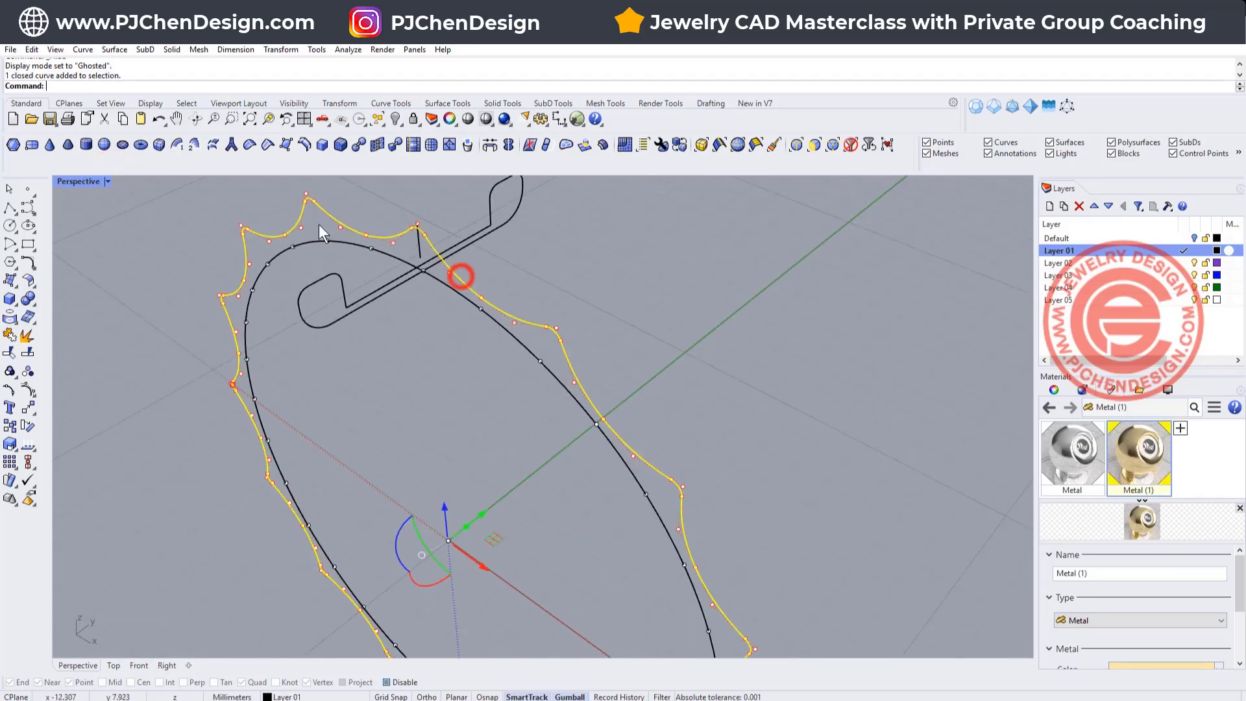
scroll(272, 247, down, 5)
mouse_move(280, 252)
right_down()
mouse_move(350, 267)
mouse_move(314, 292)
right_up()
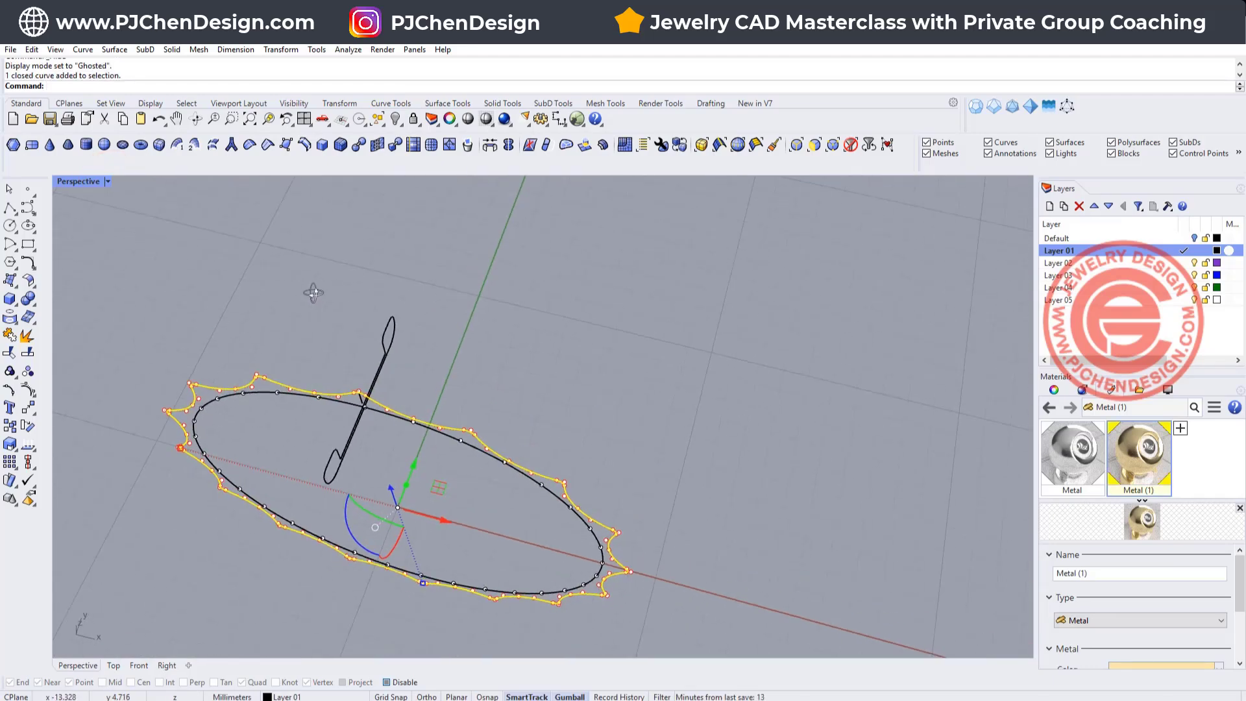
click(174, 49)
click(172, 49)
mouse_move(195, 276)
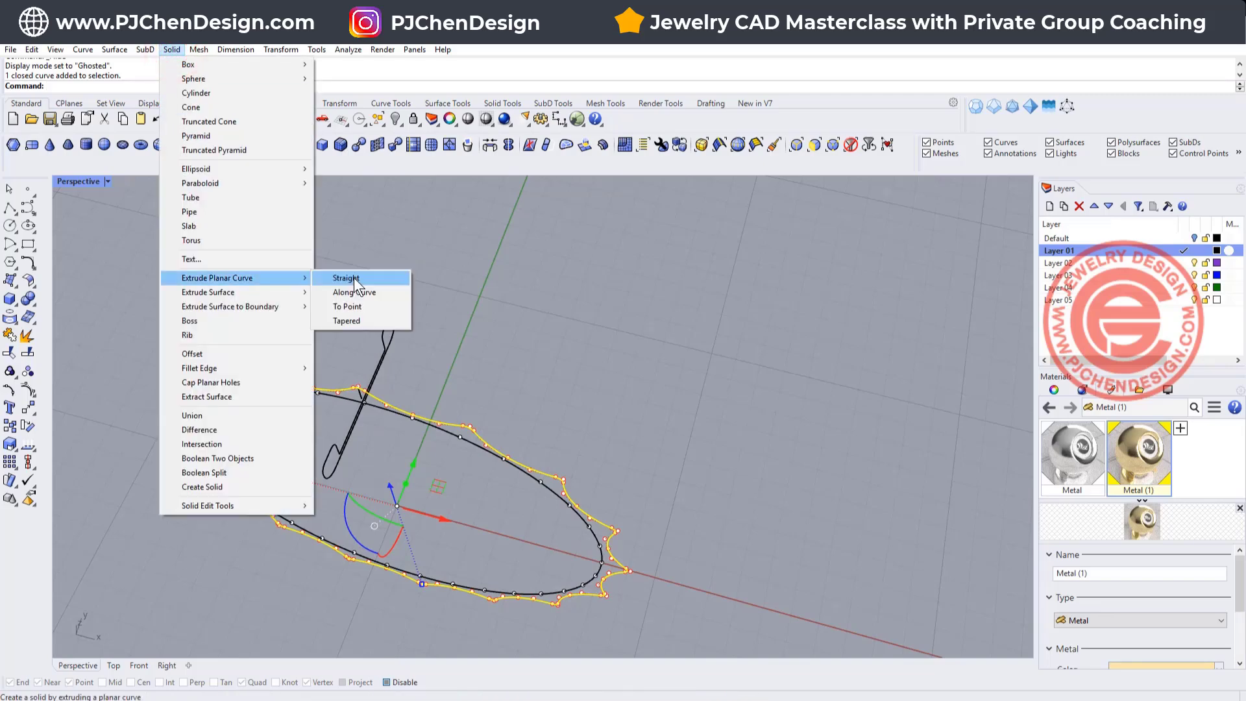
click(355, 280)
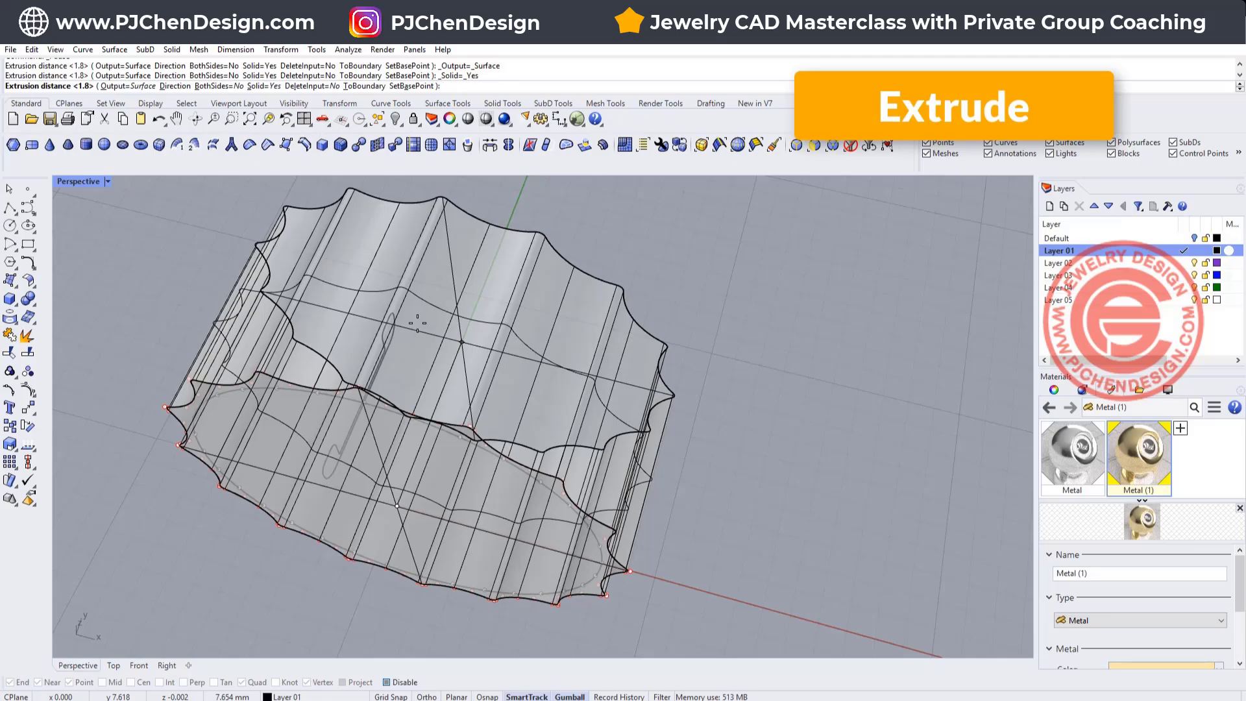
key(Return)
right_drag(456, 321, 466, 271)
click(532, 356)
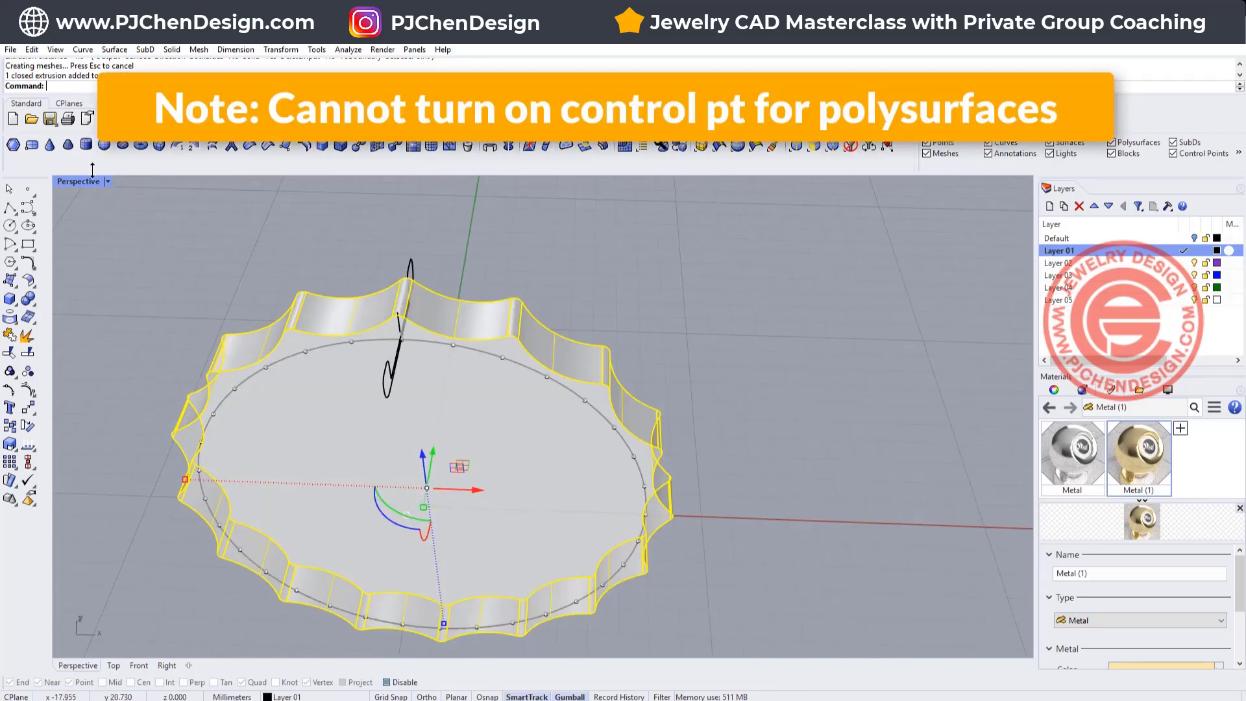
- Draw a polyline in the Front view from the origin (0) through the circle point just left of the top peak, ending beyond the scalloped outline
double_click(83, 182)
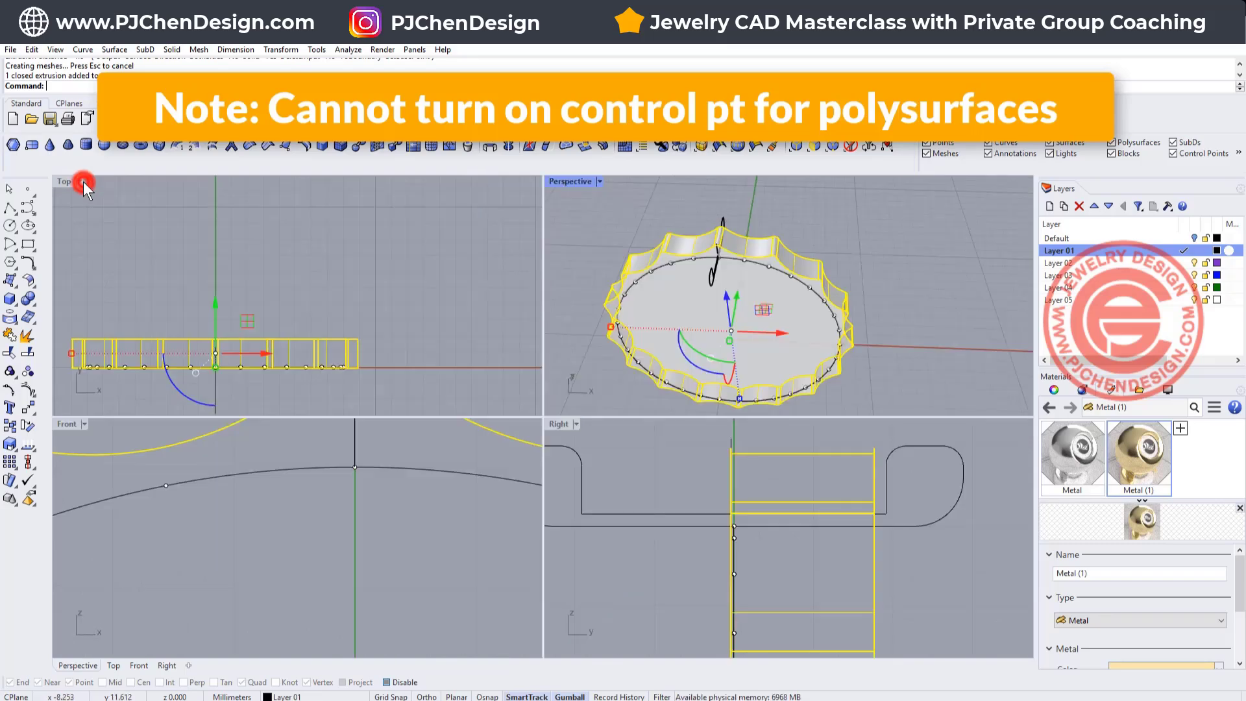
scroll(441, 527, down, 5)
mouse_move(332, 484)
right_down()
mouse_move(341, 499)
mouse_move(337, 482)
right_up()
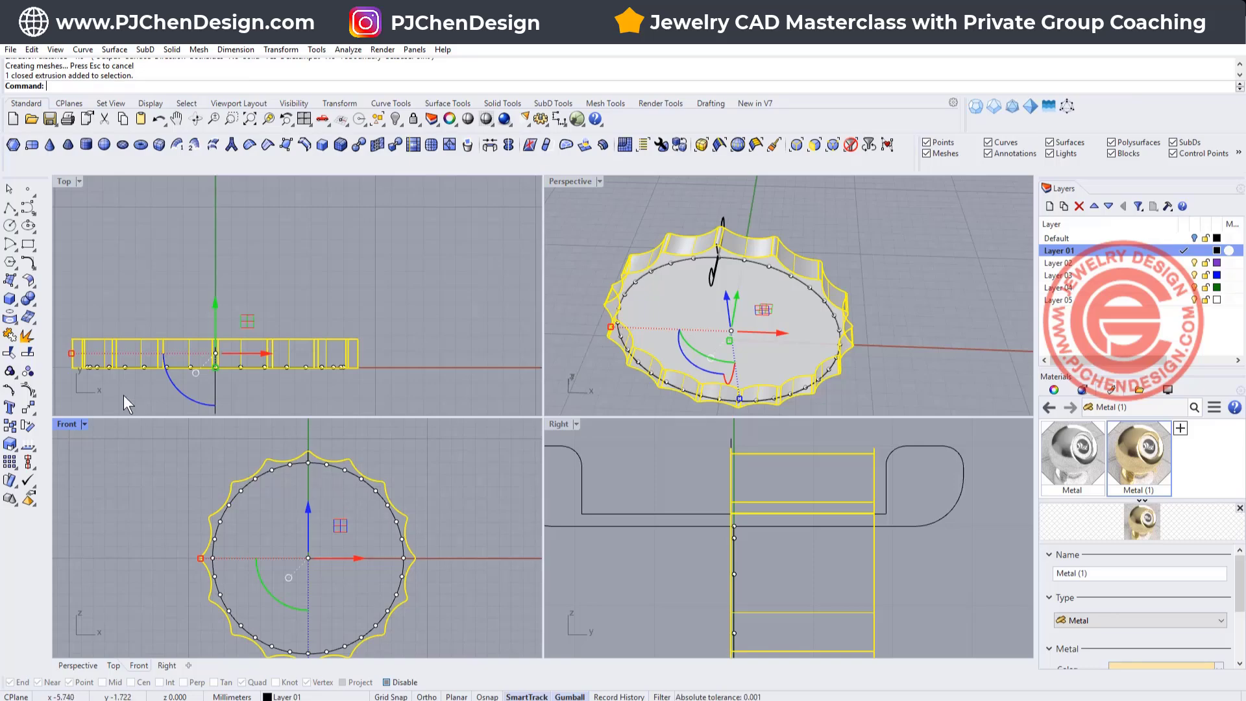
double_click(65, 423)
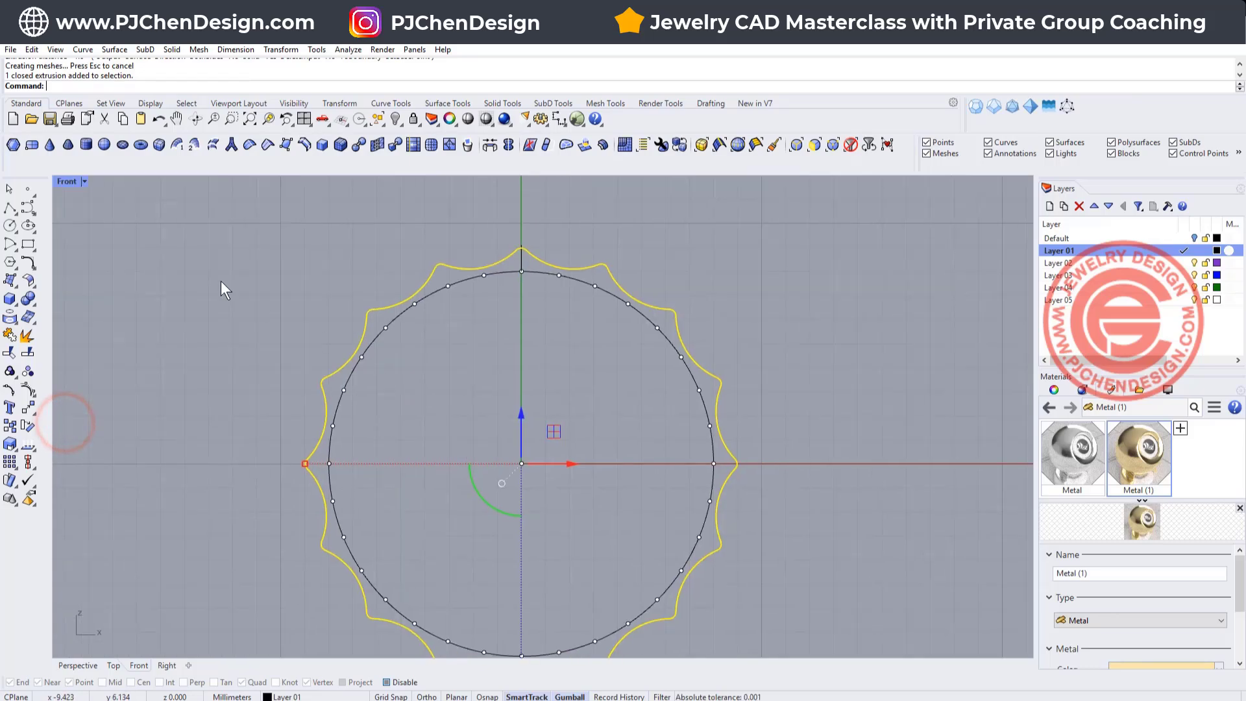
click(10, 209)
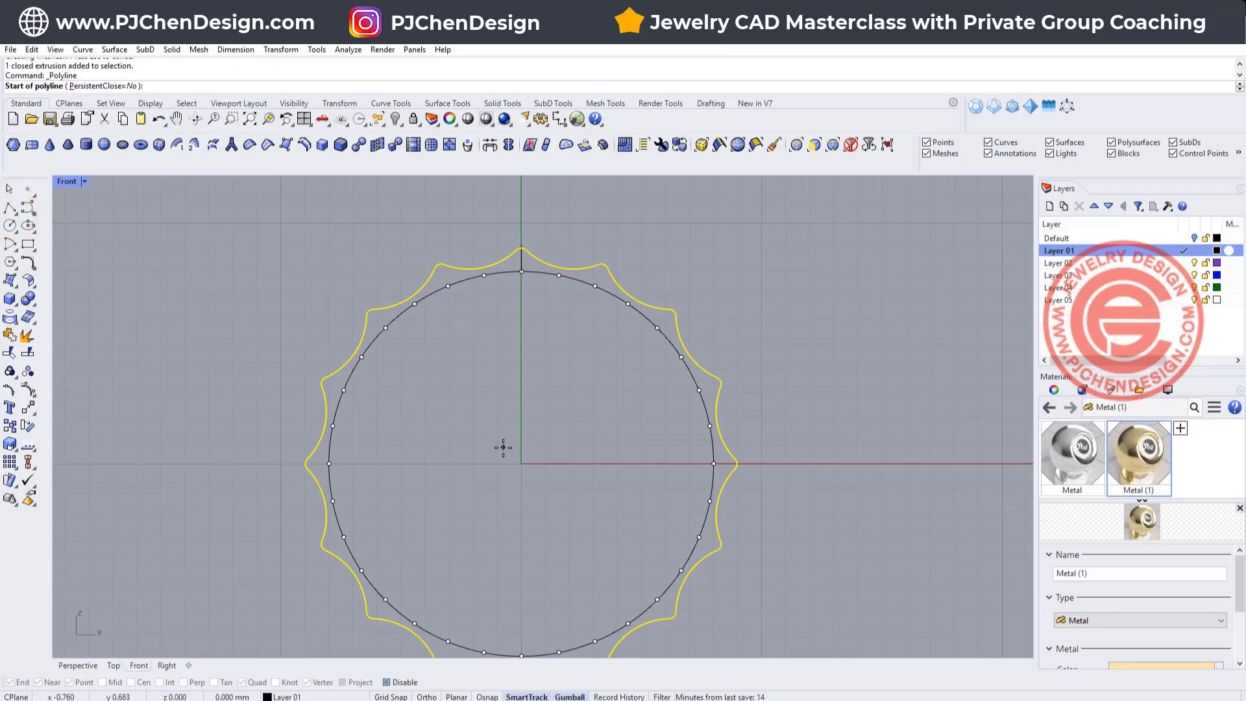
text(0)
key(Return)
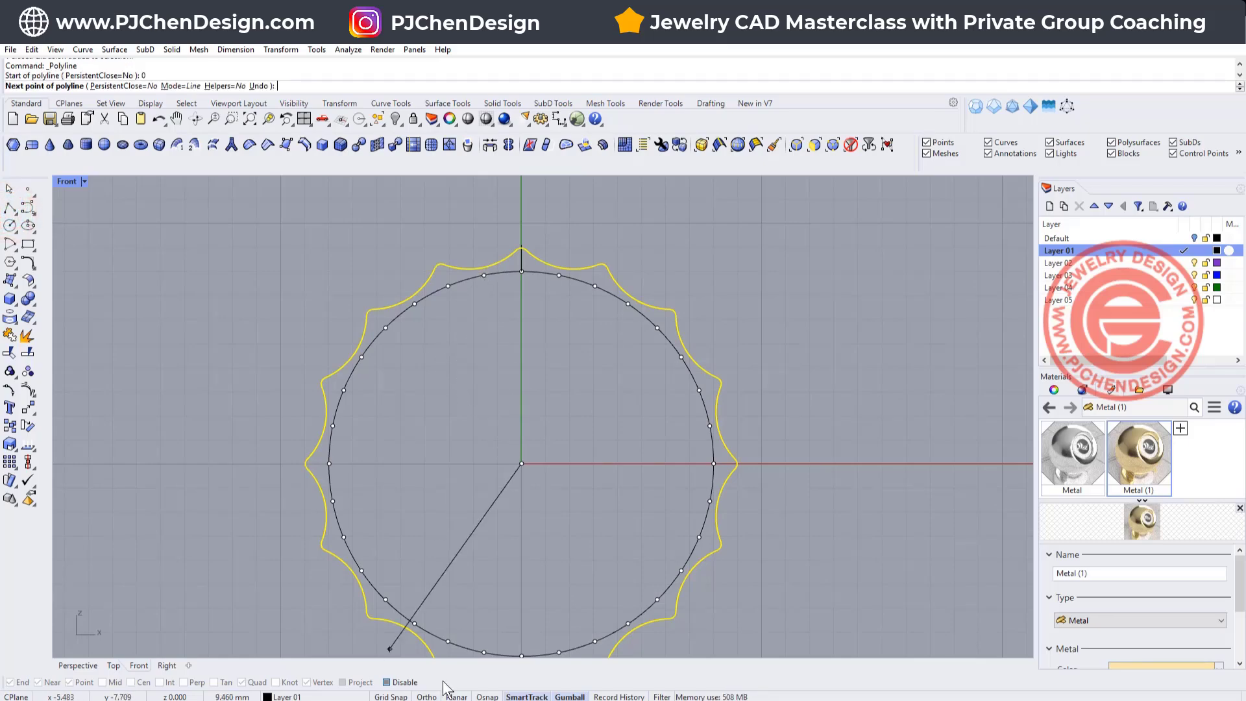
click(386, 681)
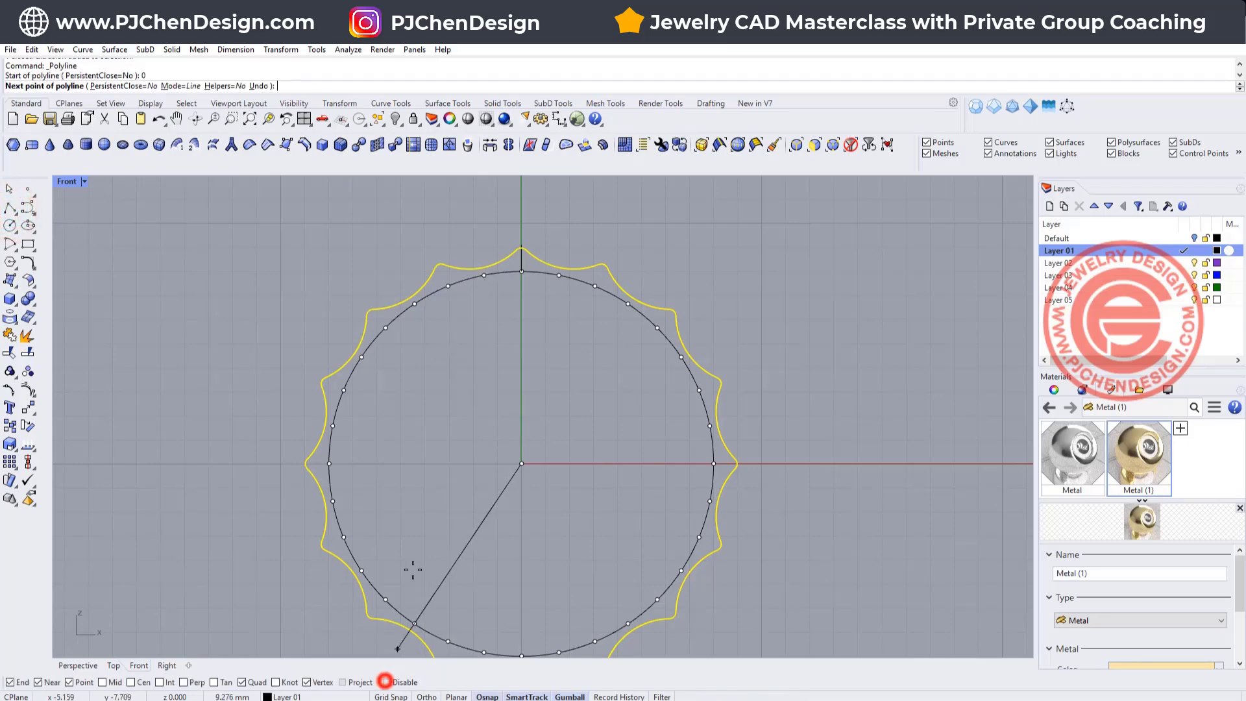
click(479, 275)
click(476, 234)
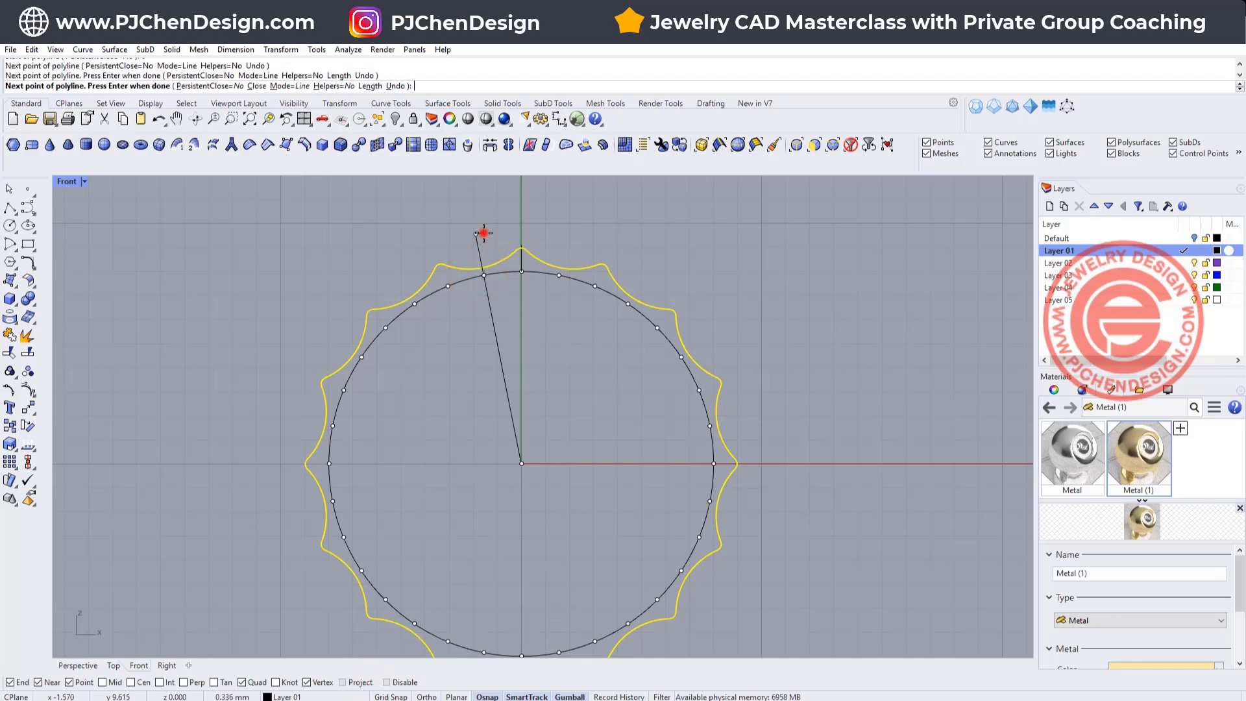
key(Return)
- Mirror the slanted line across the vertical axis through the origin, keeping the original
click(494, 320)
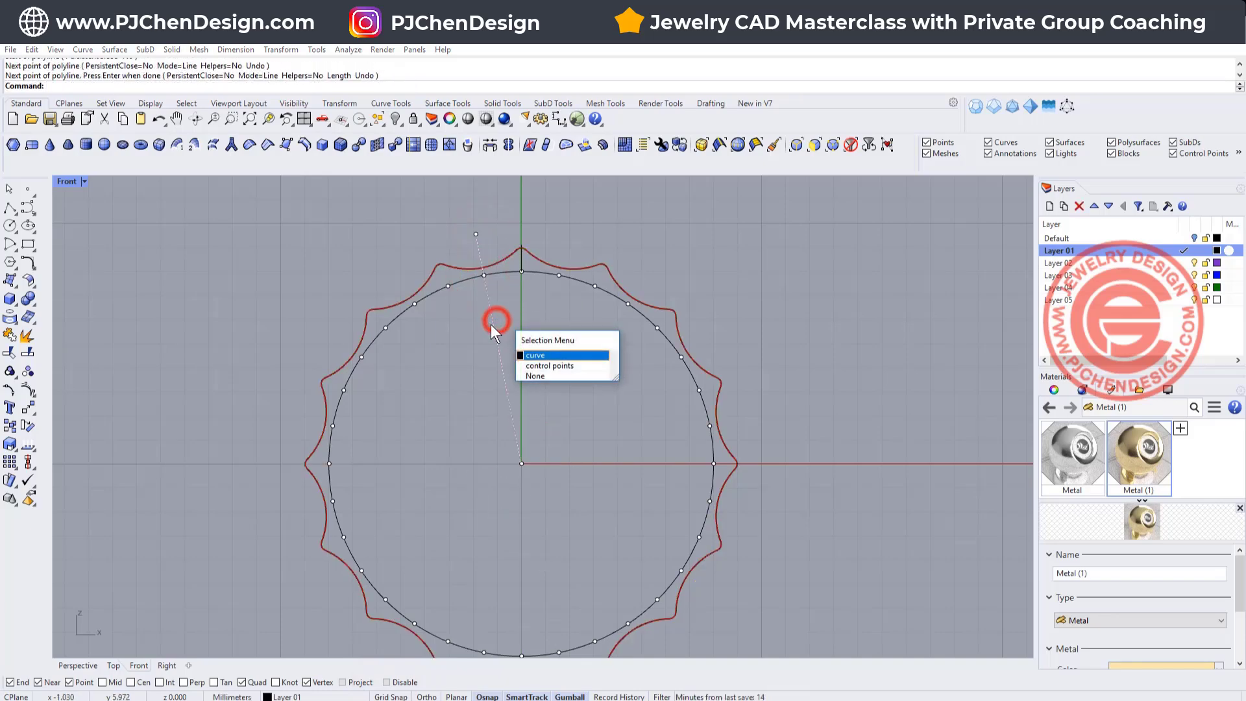
click(531, 354)
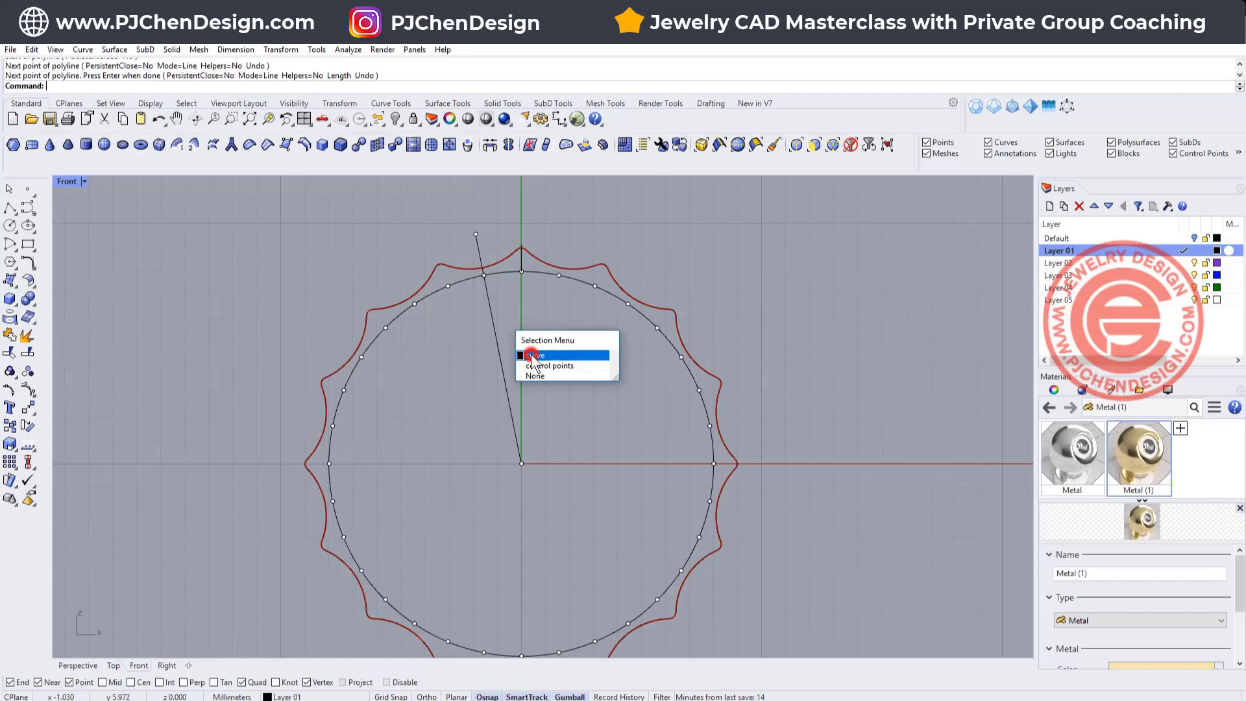
click(32, 410)
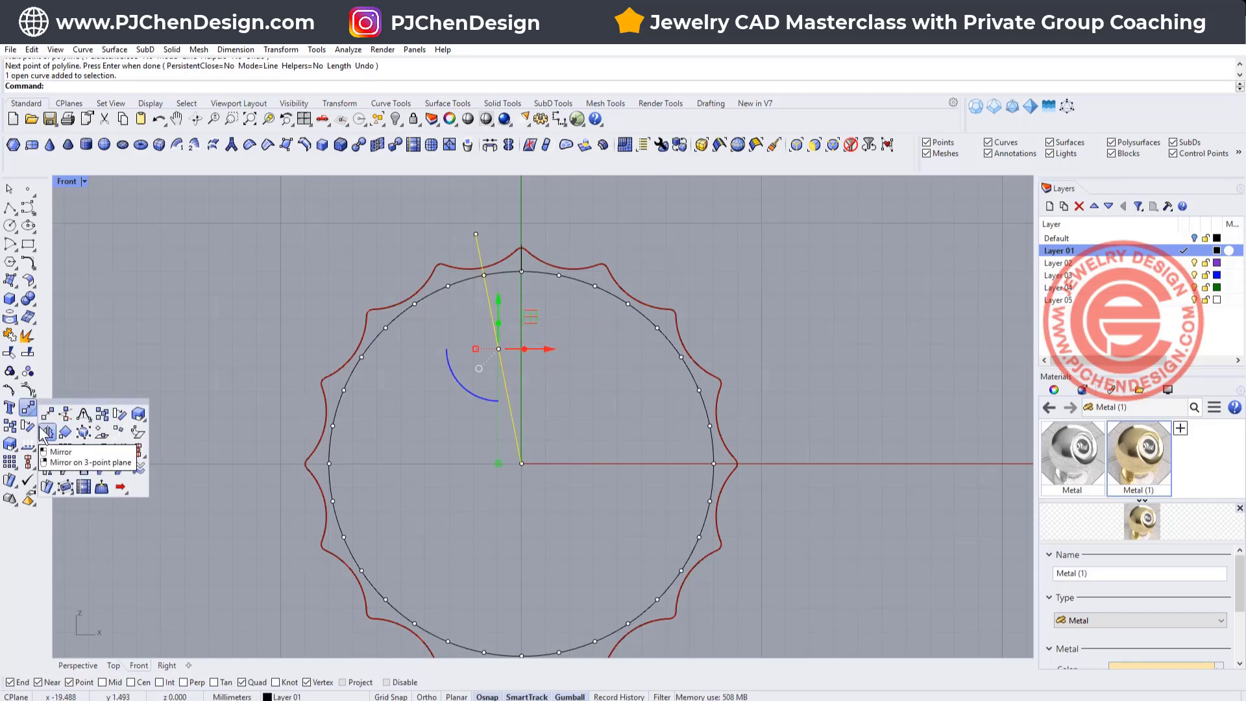
click(47, 431)
click(521, 463)
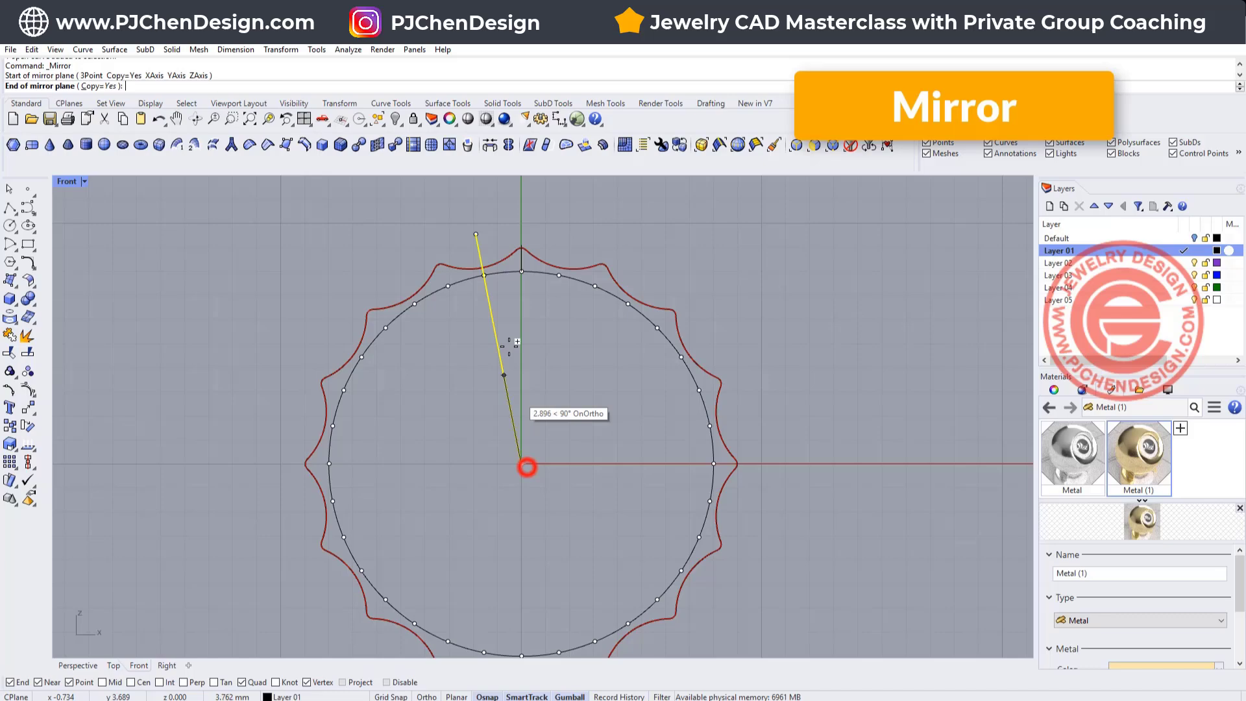
click(520, 295)
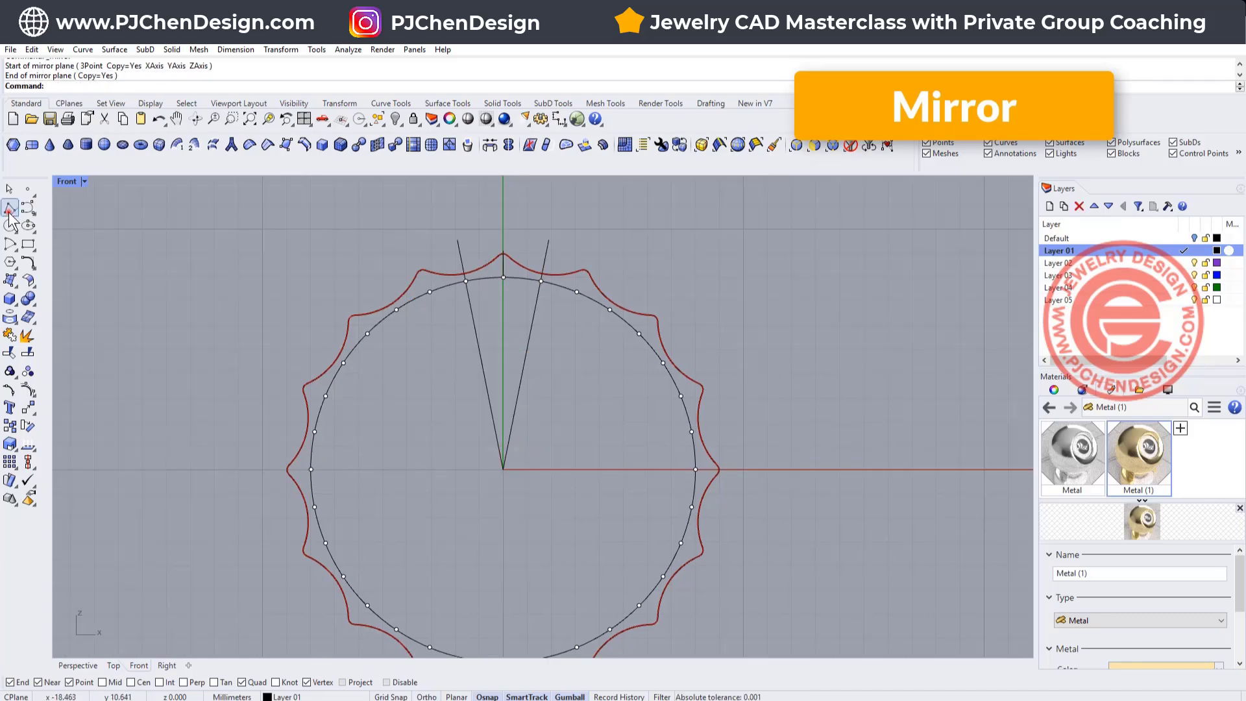
- Draw a line between the upper ends of the two slanted lines and join the three curves into a closed wedge outline
click(10, 209)
click(457, 240)
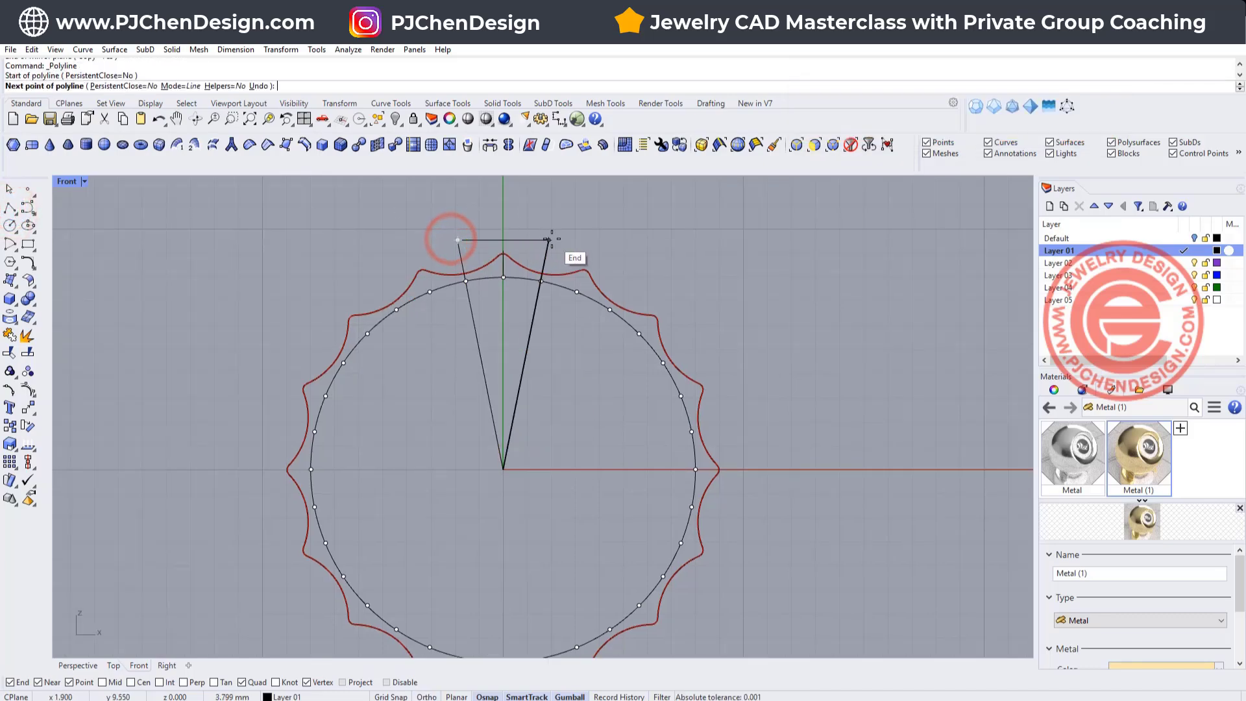
click(548, 240)
key(Return)
drag(554, 234, 536, 232)
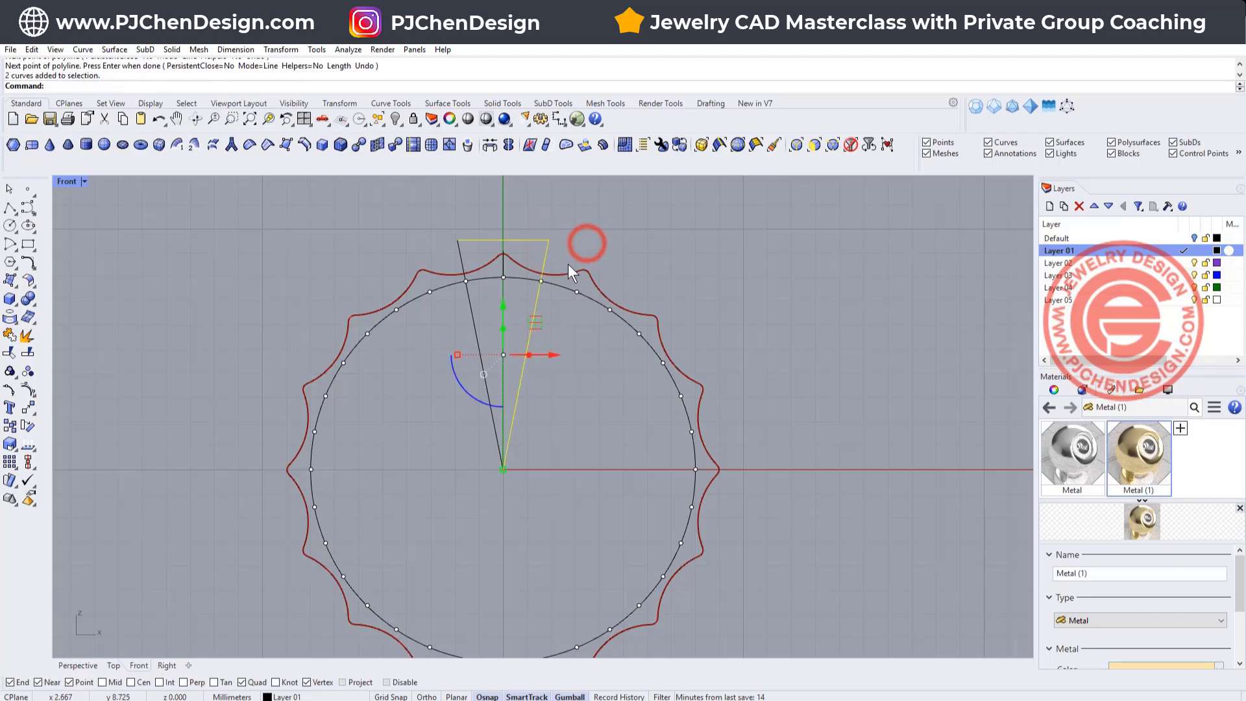
shift+click(458, 258)
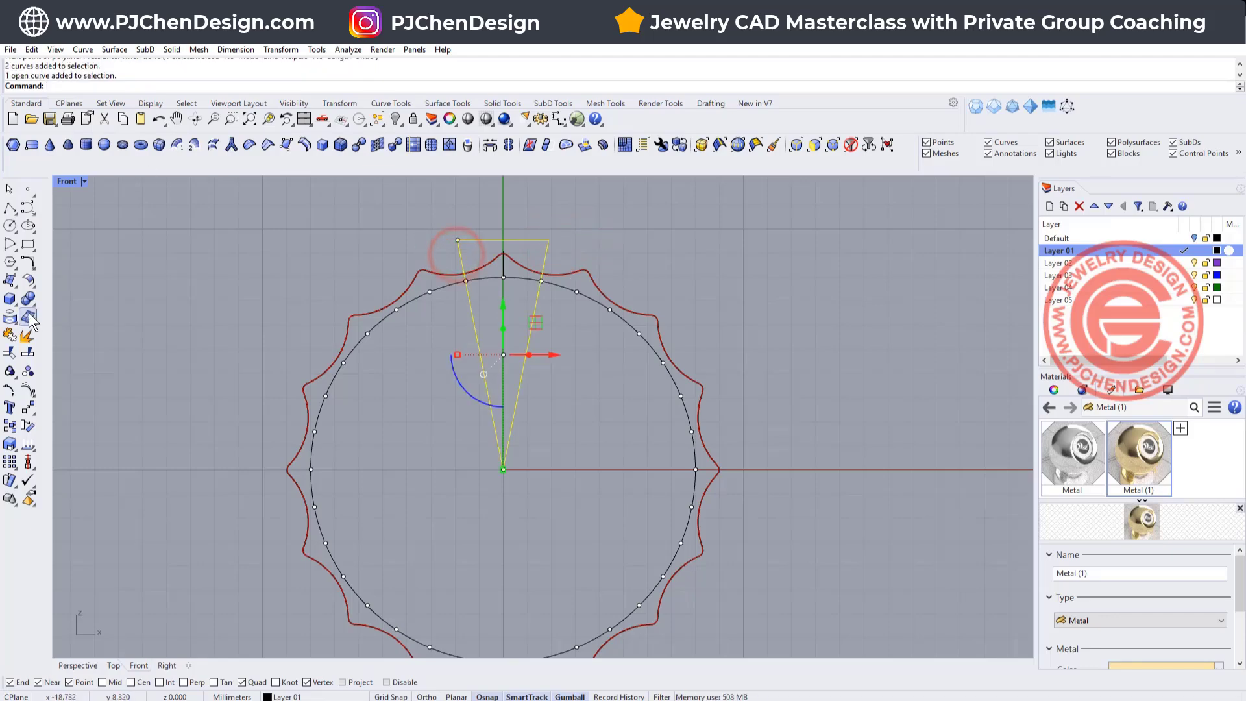
click(10, 334)
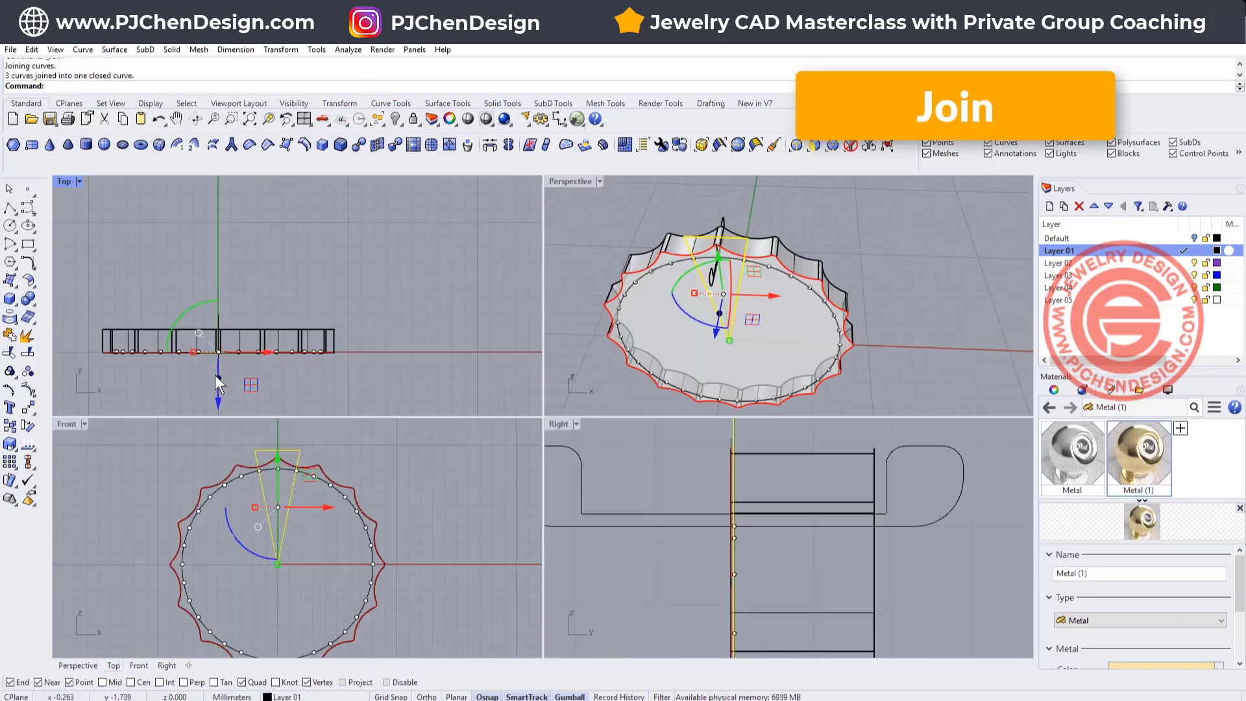
- Extrude the closed wedge curve straight into a solid that extends past both faces of the scalloped solid
click(144, 50)
mouse_move(174, 52)
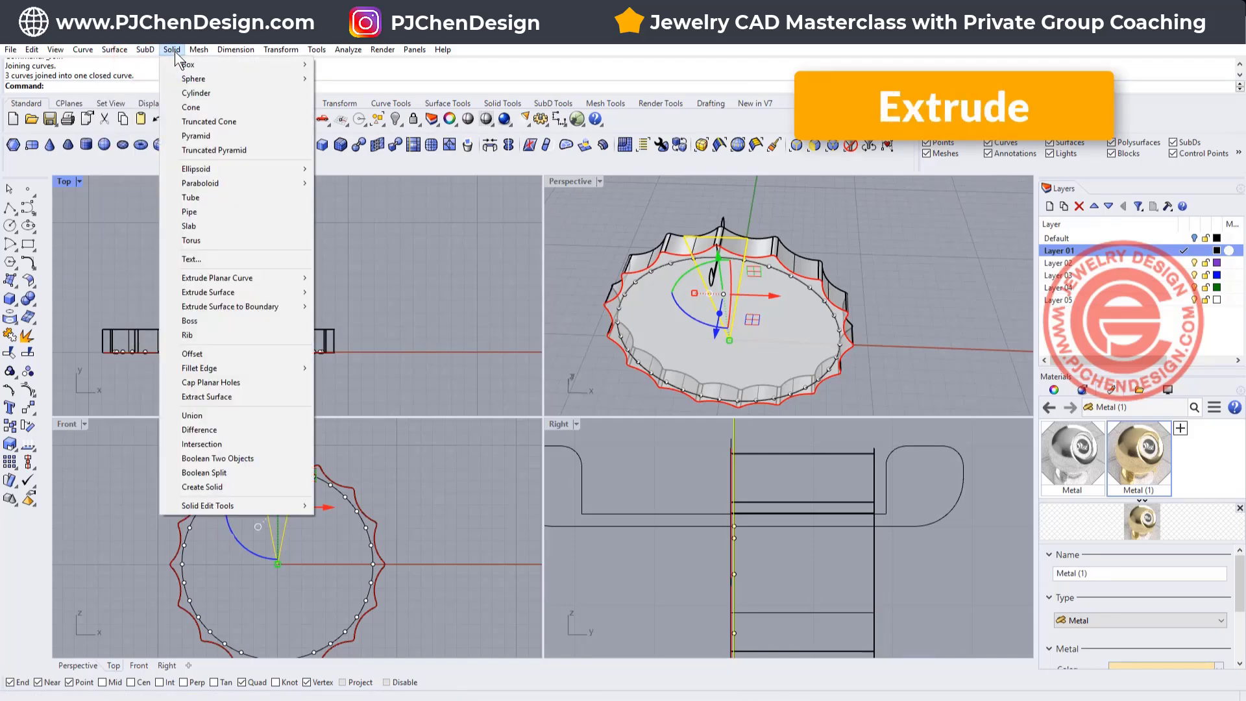
click(228, 276)
click(315, 283)
right_drag(746, 290, 714, 221)
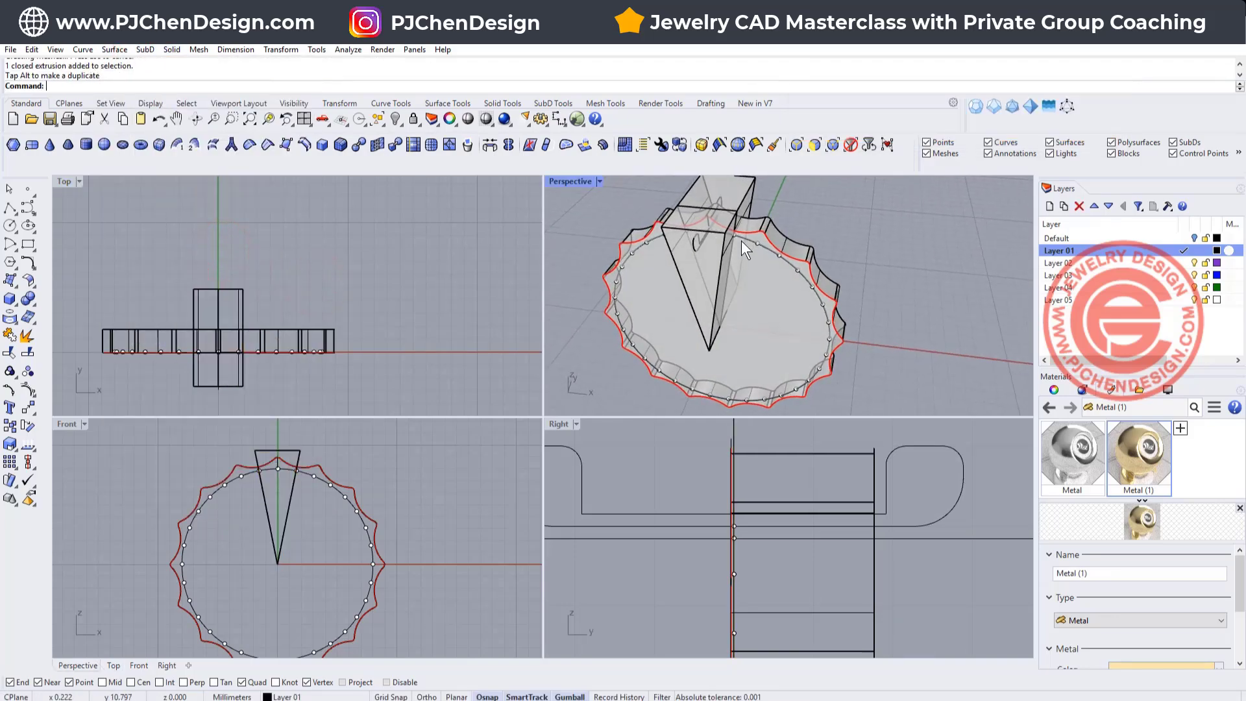
- Boolean-intersect the scalloped solid with the wedge solid, deleting the input objects
click(32, 305)
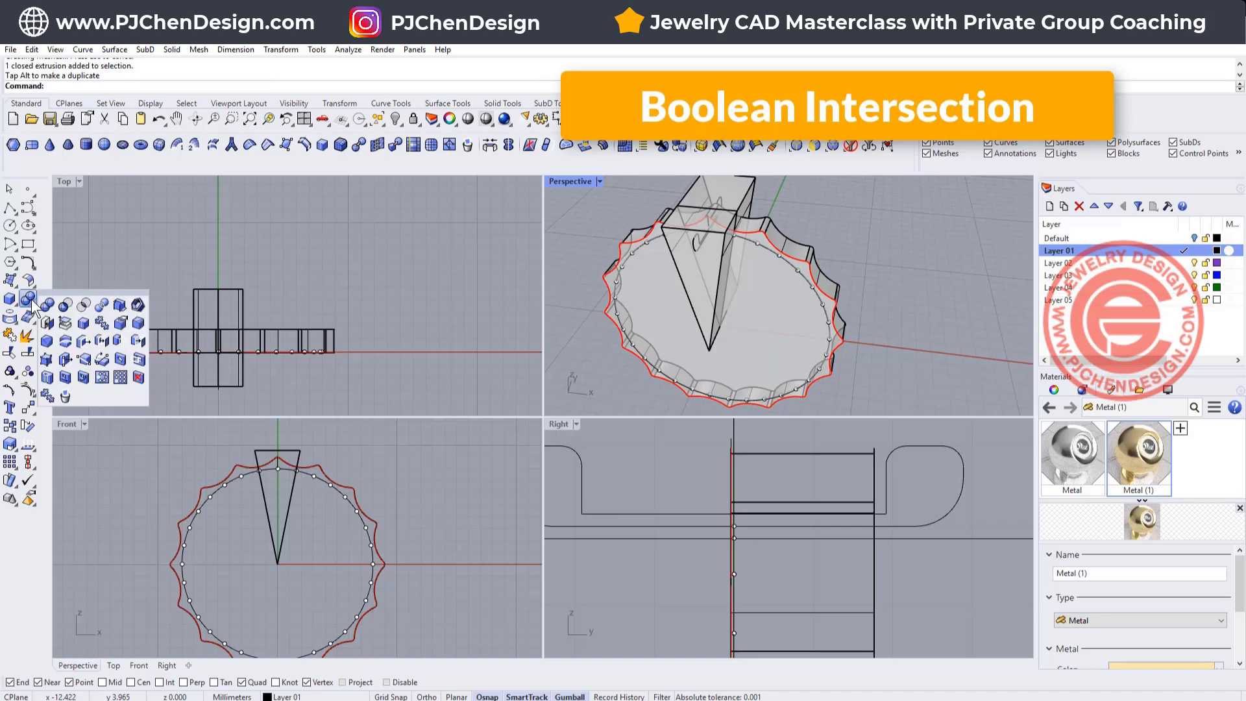
click(83, 305)
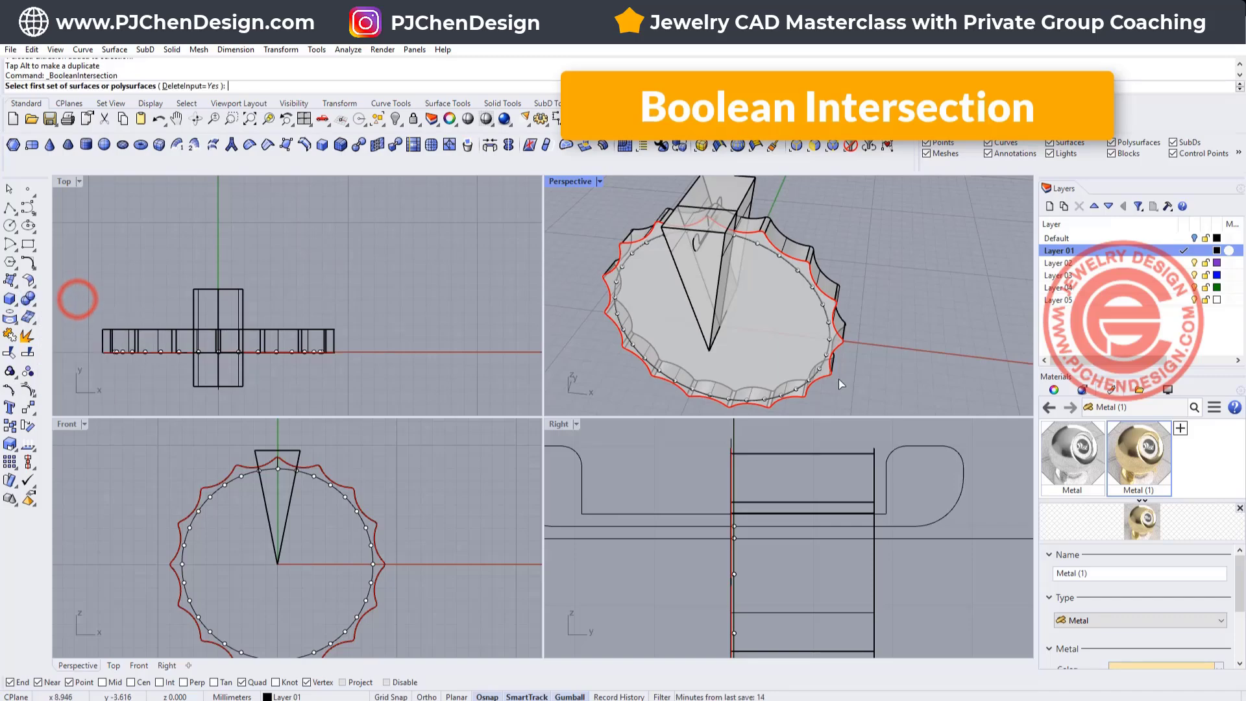
click(776, 317)
key(Return)
click(743, 195)
key(Return)
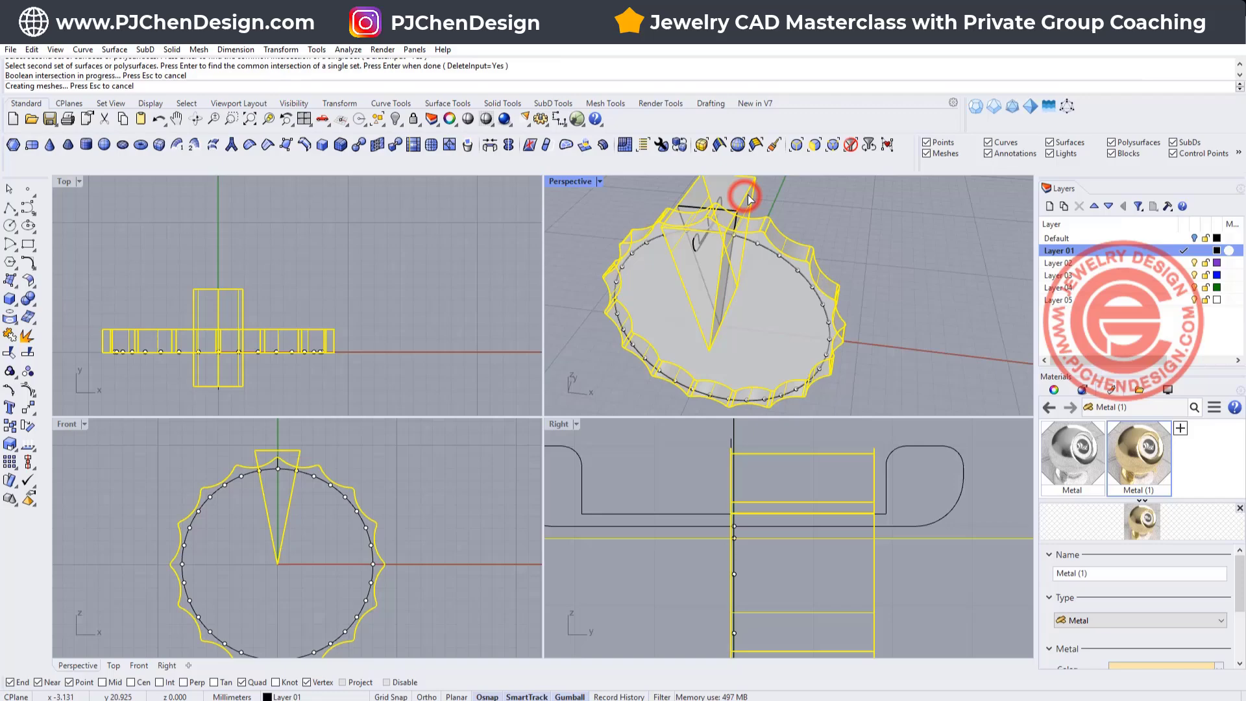
right_drag(726, 272, 775, 250)
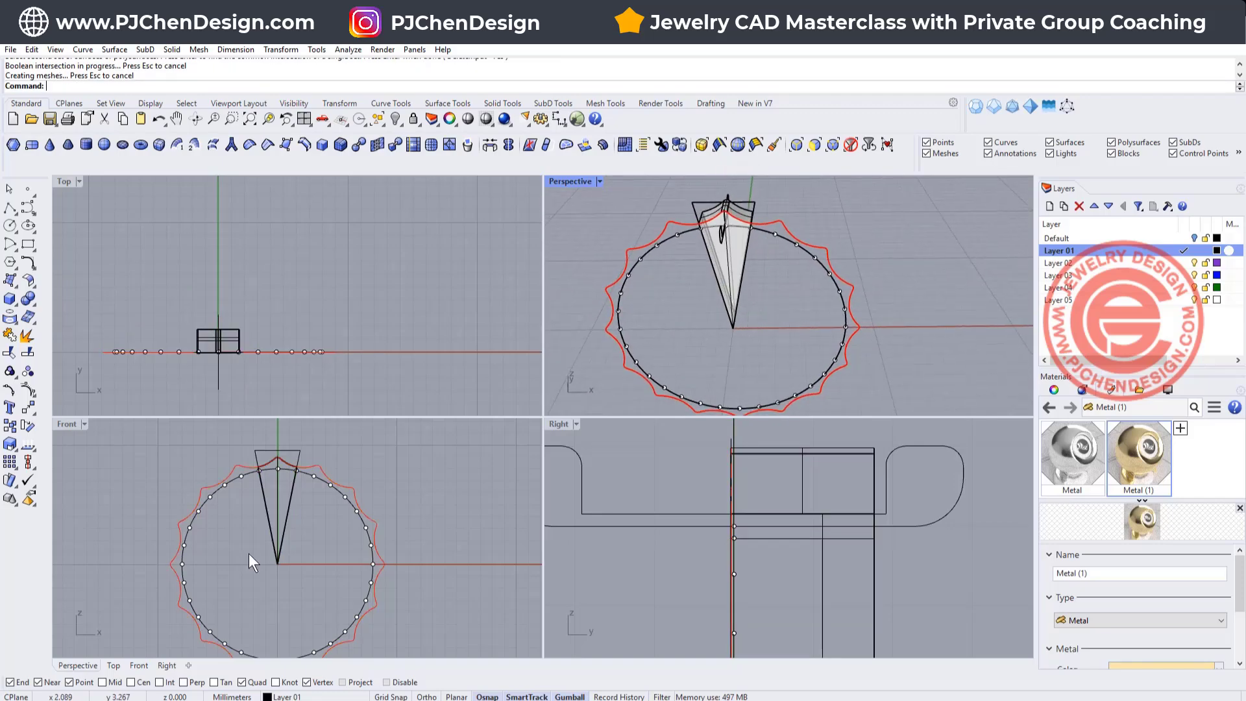
- Extrude the inner circle into a solid about 9 mm long and move it to pass through both sides of the wedge segment
scroll(295, 498, up, 3)
right_drag(290, 479, 285, 487)
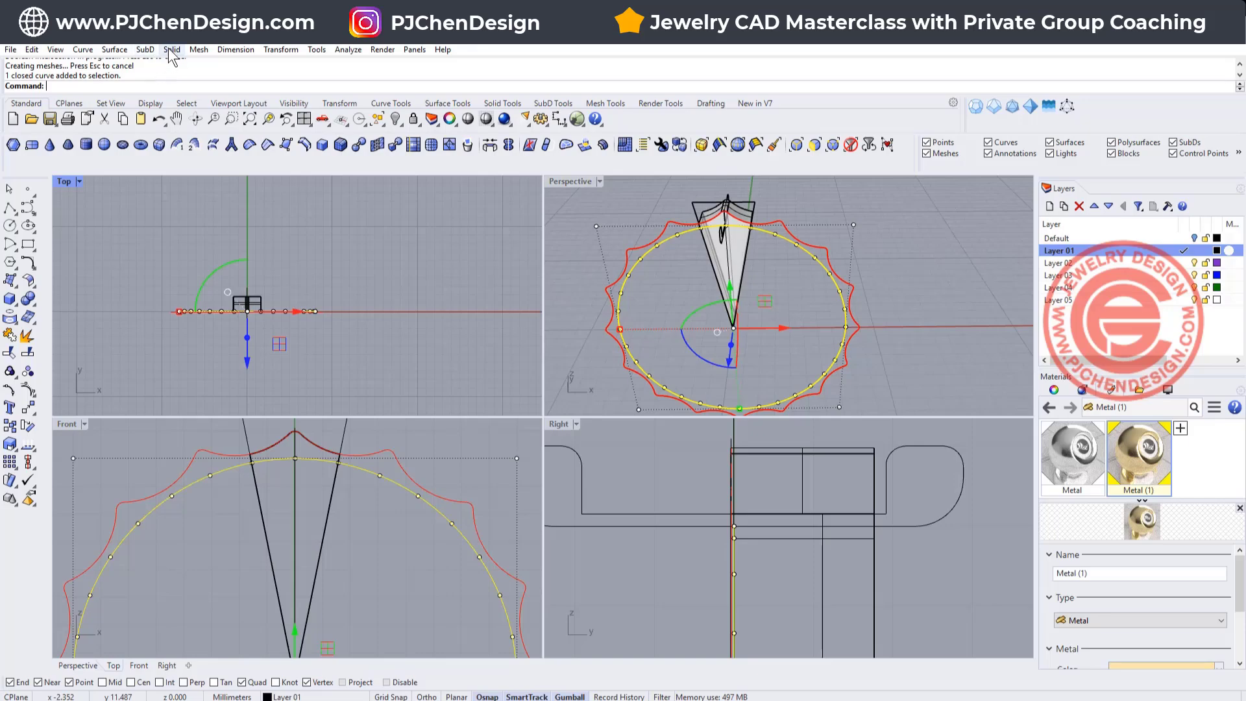
click(171, 51)
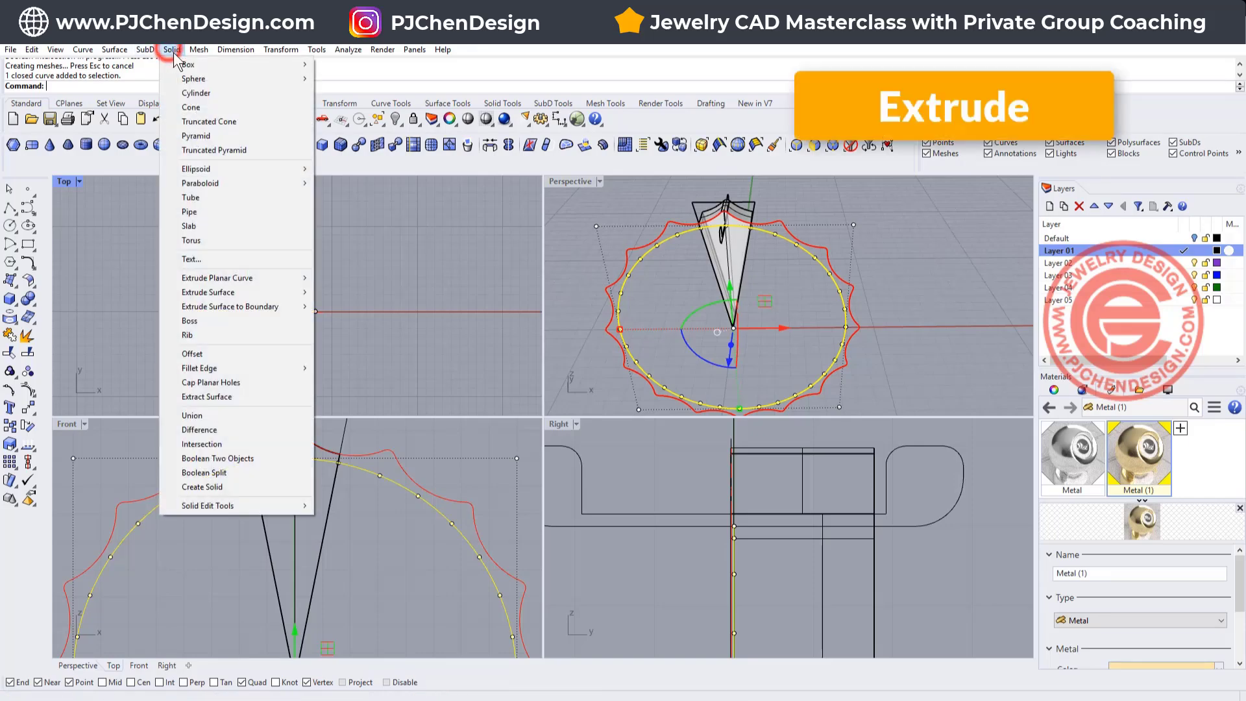
mouse_move(275, 279)
click(350, 278)
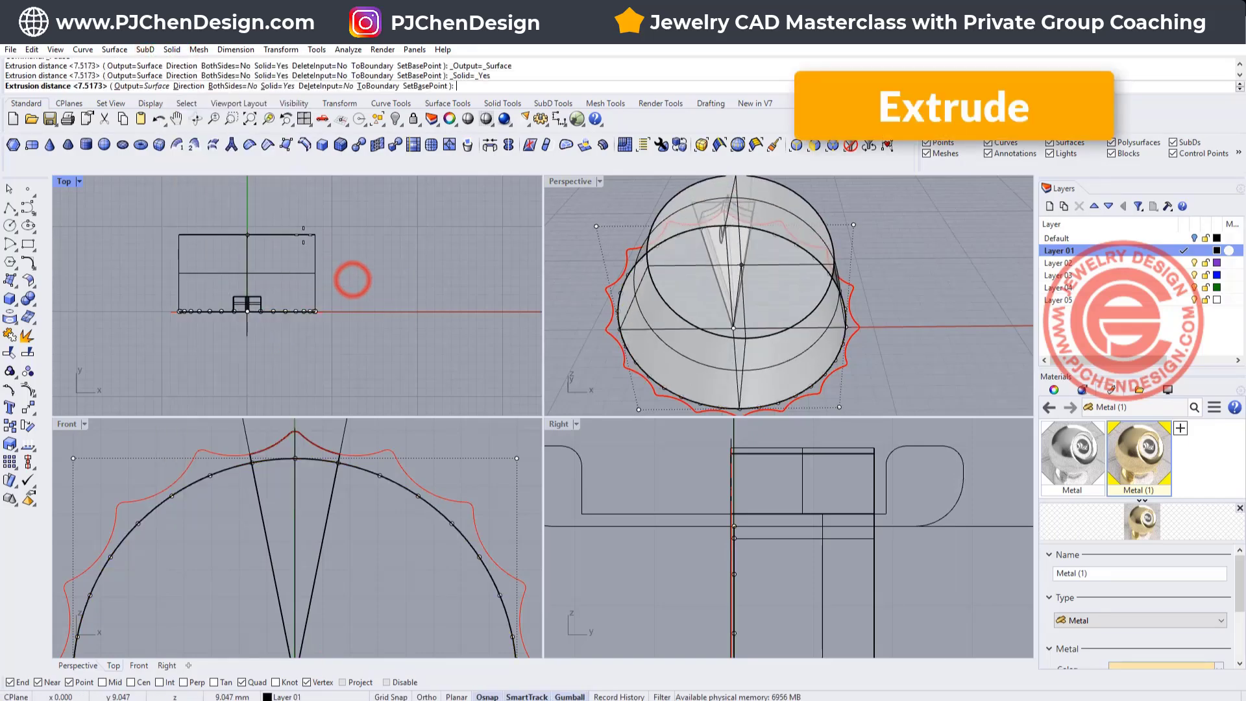
click(298, 234)
click(298, 236)
drag(247, 219, 249, 257)
click(338, 246)
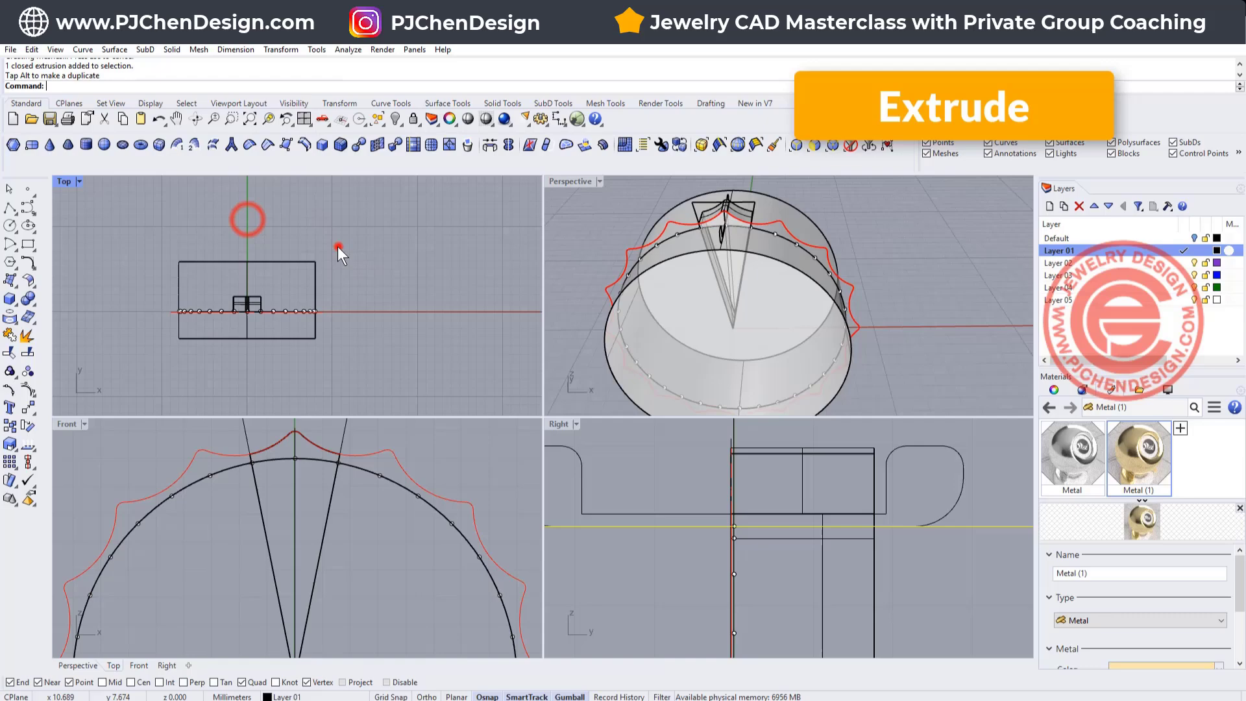
- Boolean-subtract the cylinder from the wedge segment, deleting the cylinder
click(32, 297)
click(67, 305)
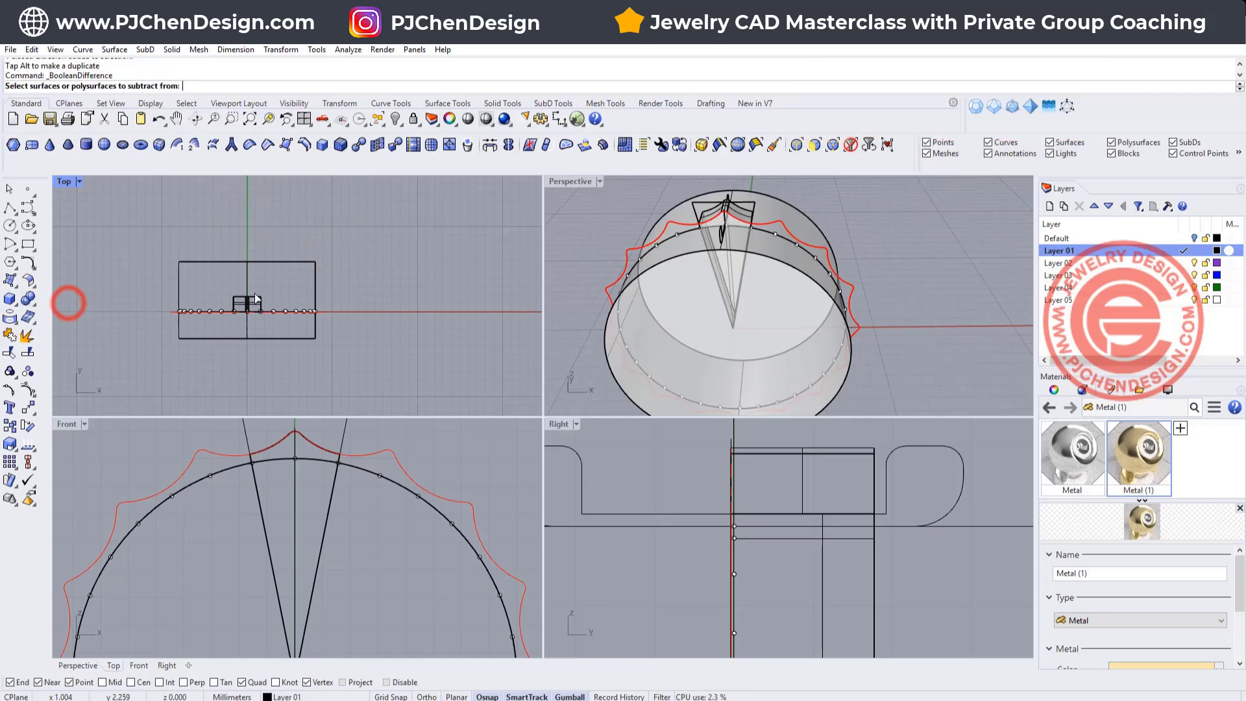
click(251, 300)
key(Return)
click(257, 263)
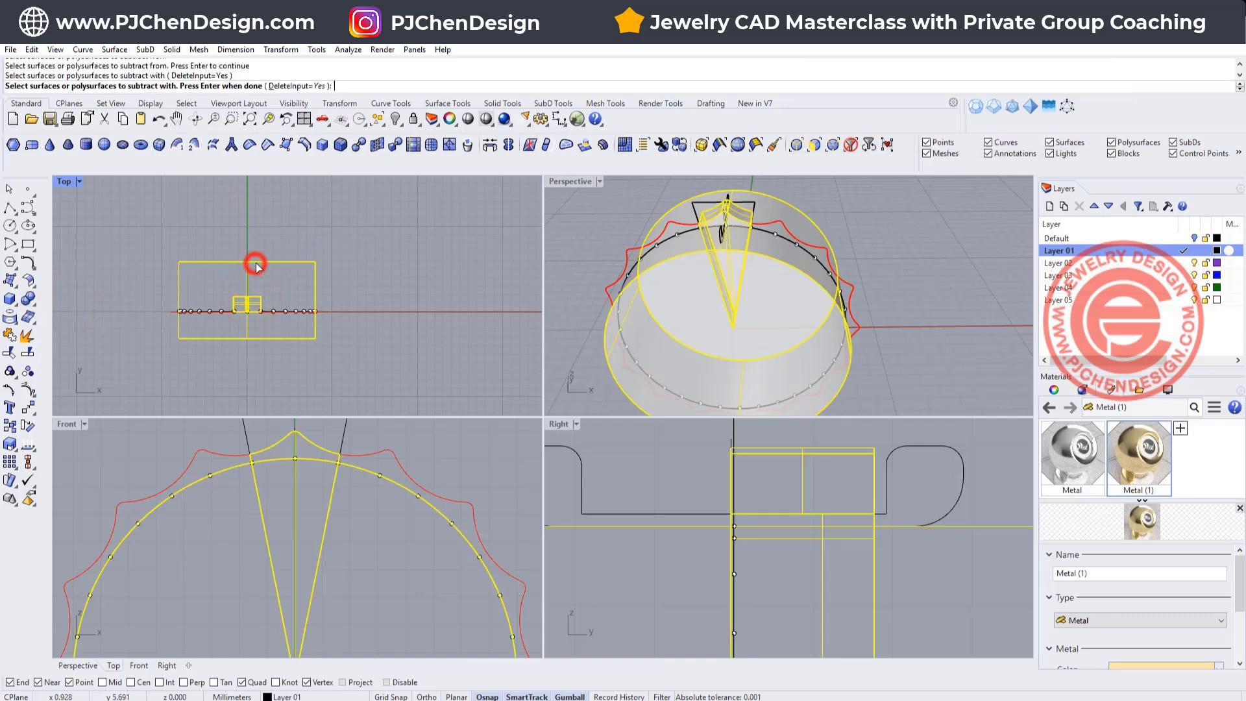
right_click(257, 264)
click(575, 228)
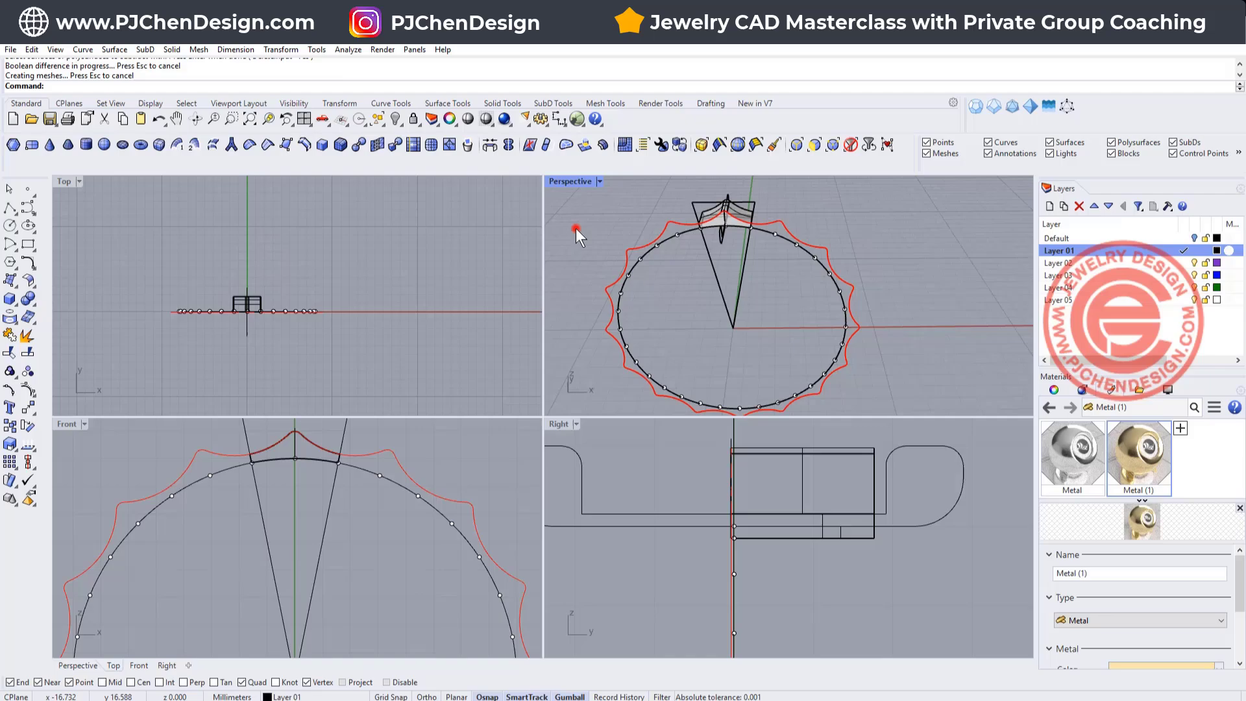
- Apply CageEdit to the peaked segment with a World bounding box, 4 points and degree 3 in every direction, and a Global region
double_click(570, 183)
scroll(457, 276, up, 6)
right_drag(457, 275, 452, 268)
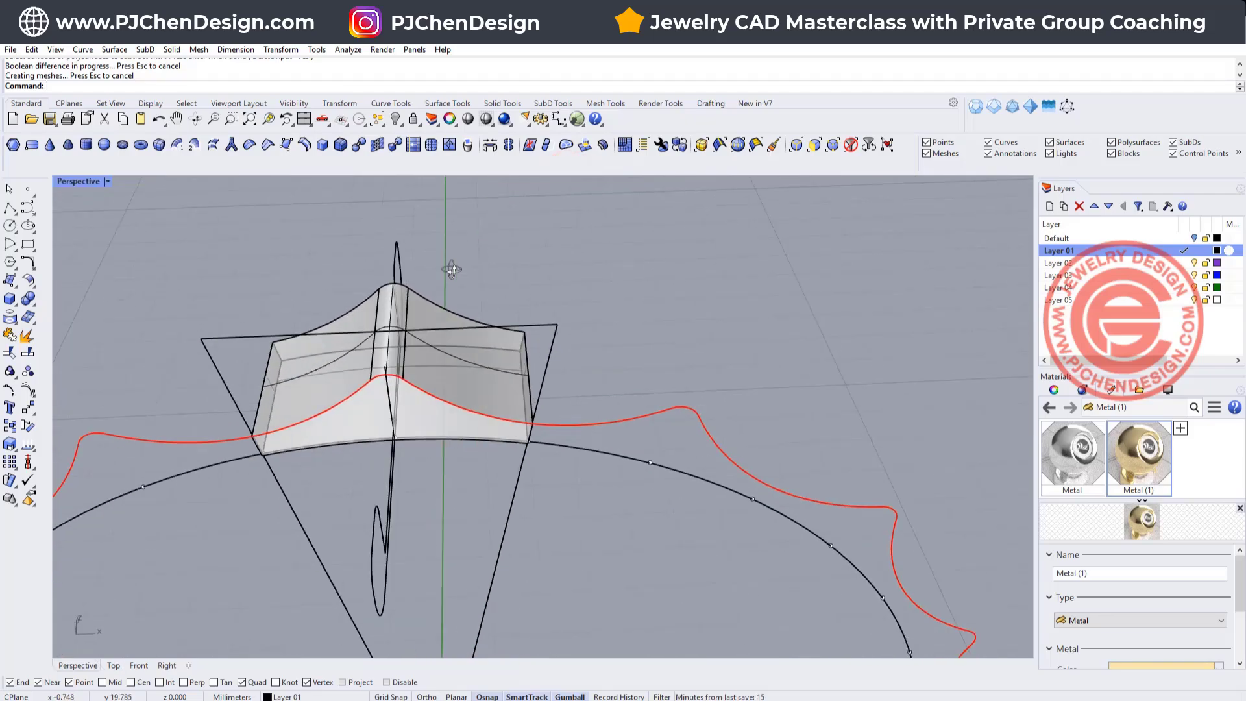
click(438, 348)
scroll(439, 348, down, 5)
right_drag(588, 316, 550, 337)
text(C)
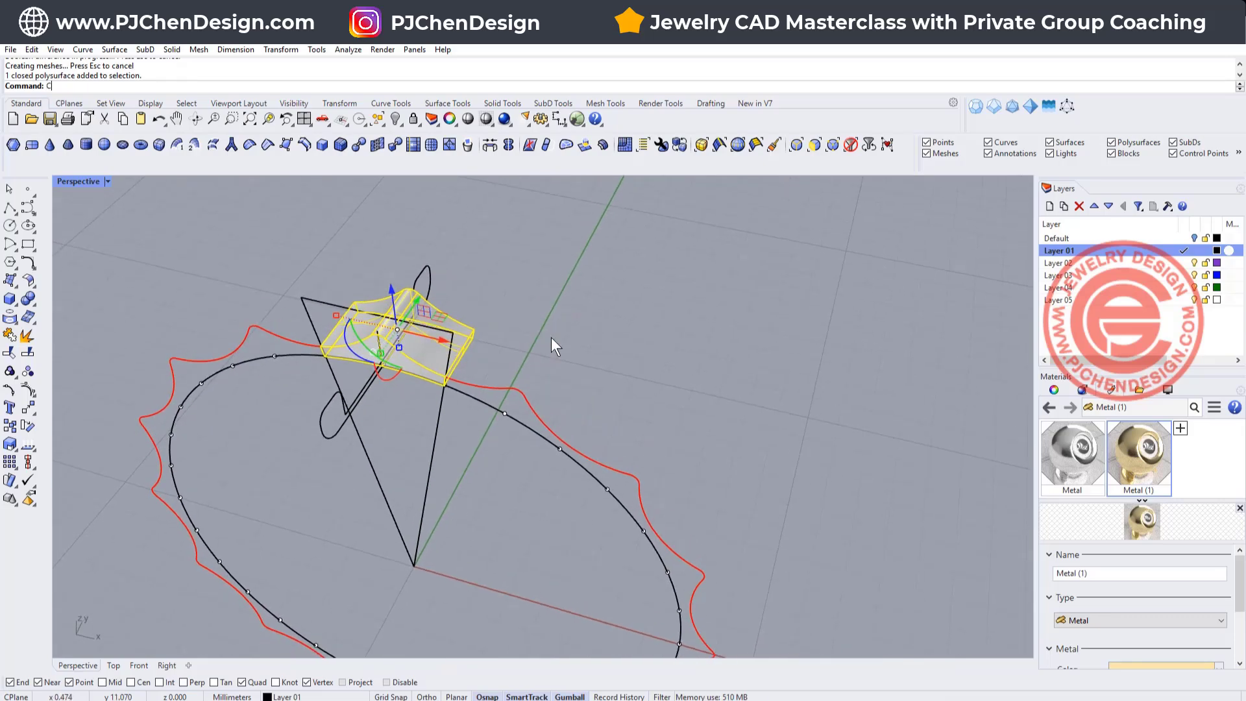
text(ageEdit)
key(Return)
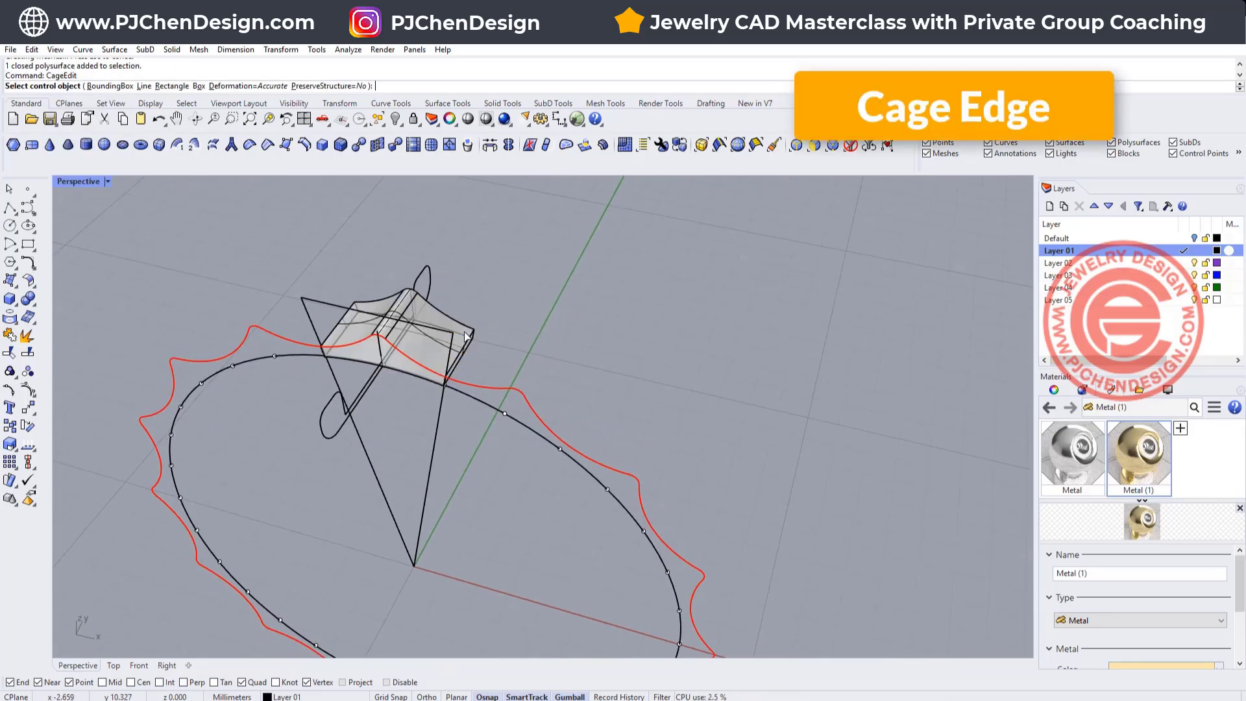
click(109, 87)
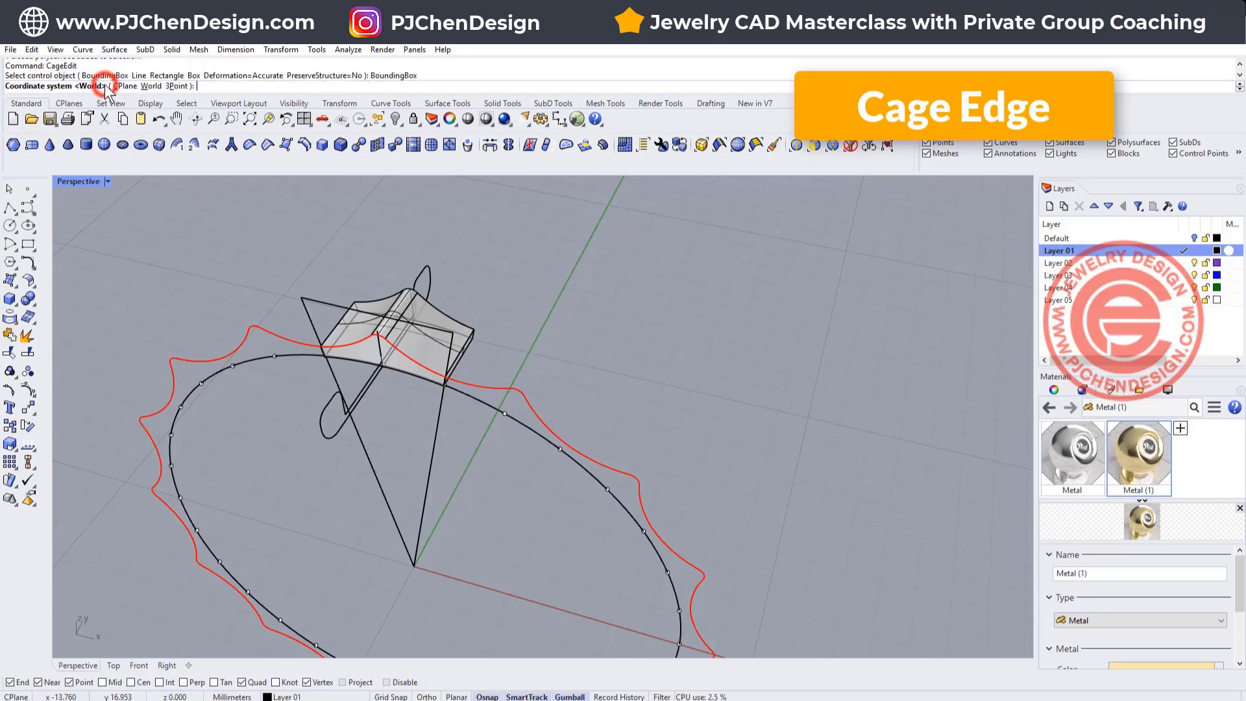
right_click(484, 255)
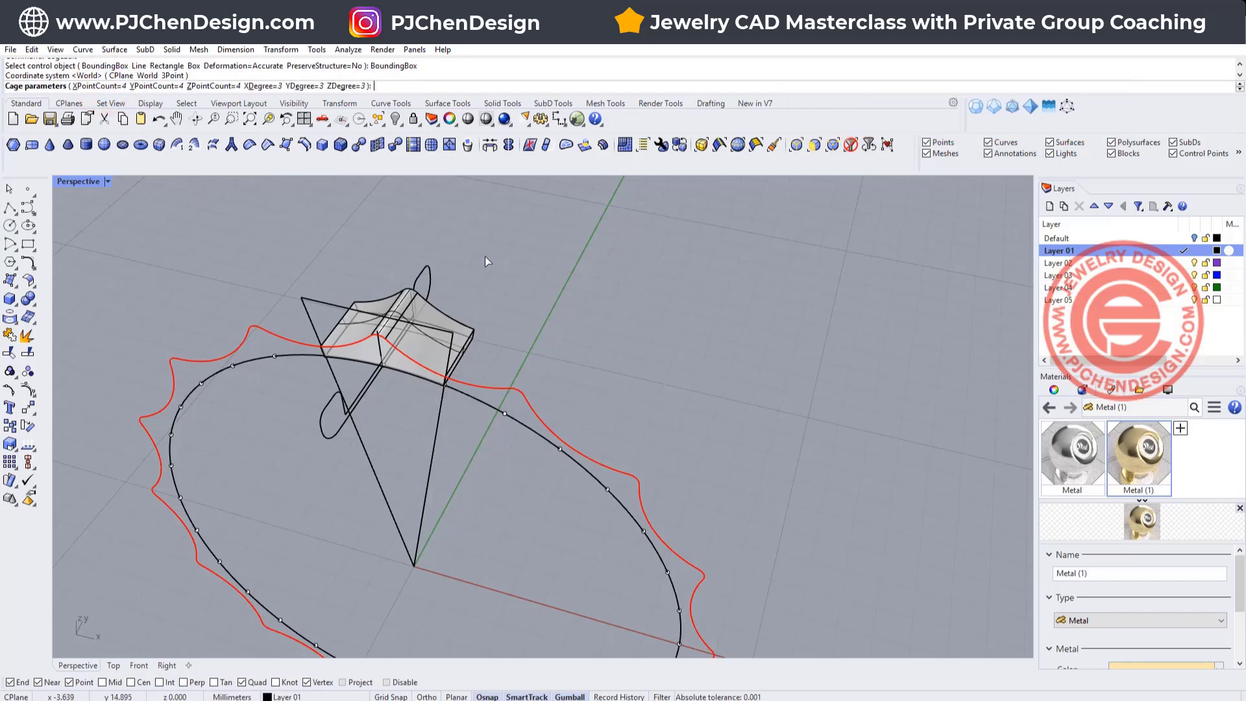
right_click(485, 255)
right_click(485, 256)
- Scale the two middle columns of cage points in the upper two rows inward along the band's width to narrow the peak
right_drag(484, 257, 536, 232)
right_drag(446, 240, 421, 265)
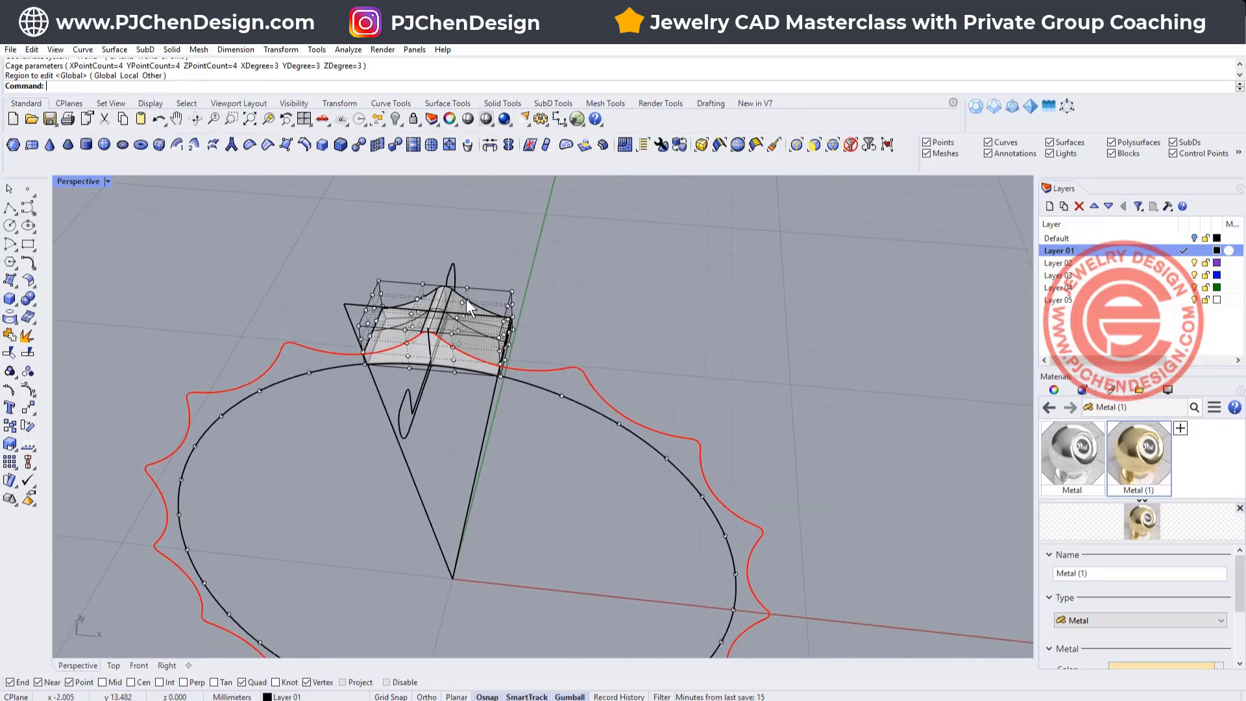
scroll(466, 298, up, 2)
double_click(74, 182)
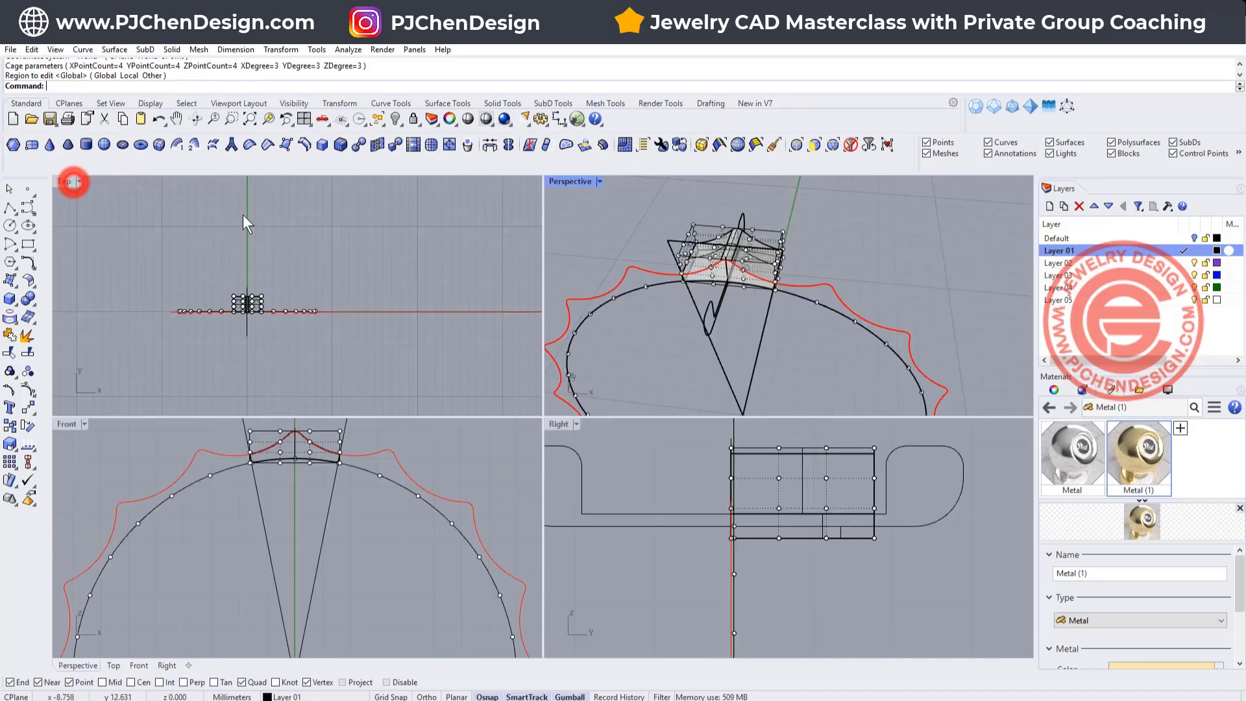
right_drag(263, 500, 276, 522)
scroll(268, 476, up, 5)
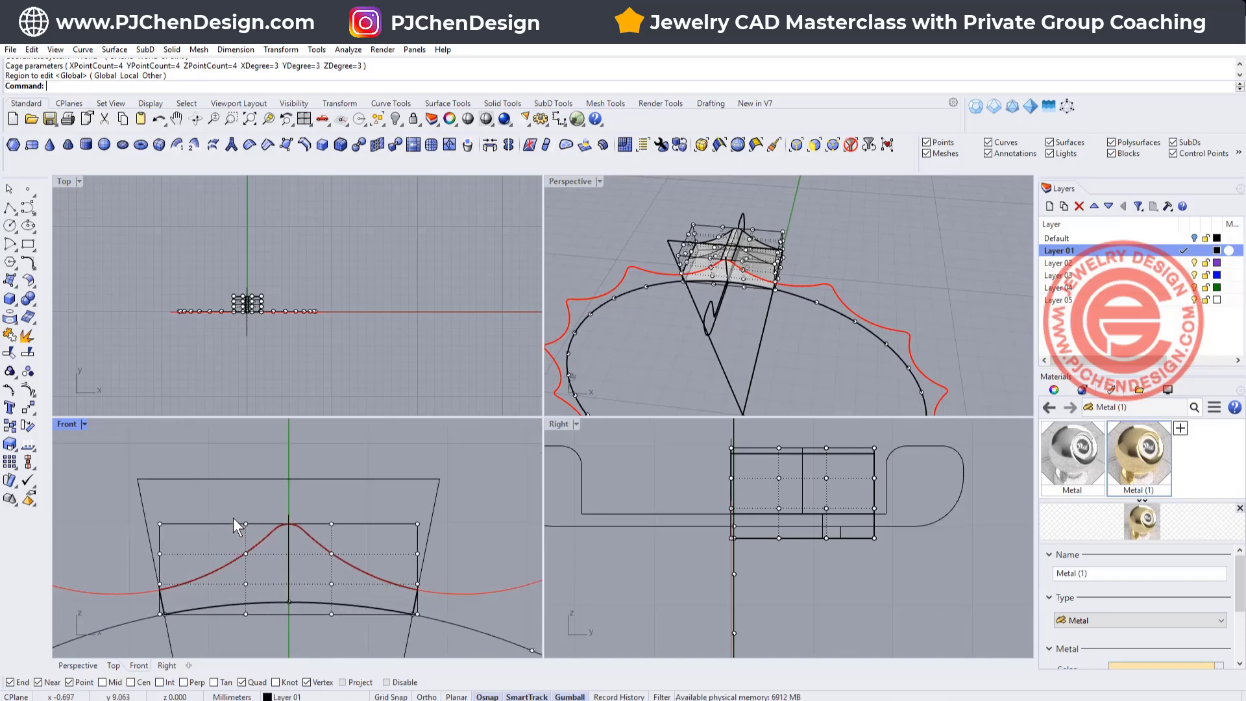
drag(215, 500, 344, 561)
scroll(248, 316, up, 12)
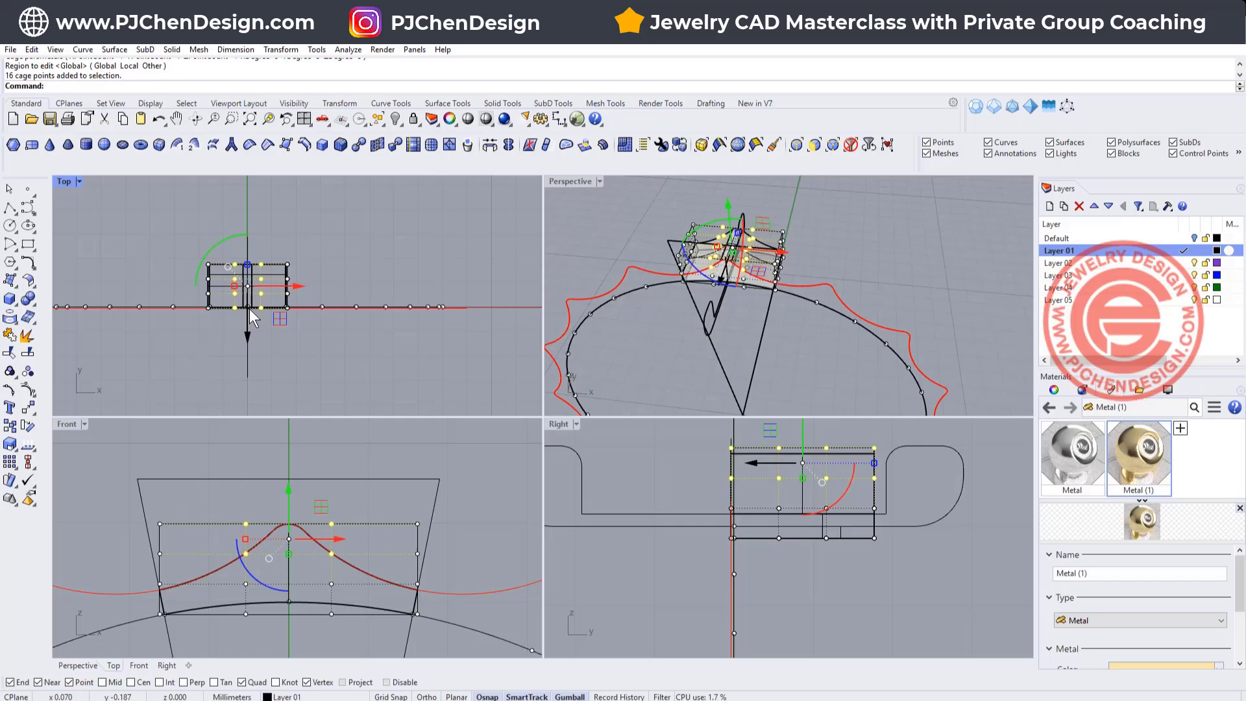
drag(252, 218, 247, 243)
click(441, 299)
right_drag(773, 266, 746, 275)
scroll(285, 253, up, 2)
scroll(743, 273, up, 6)
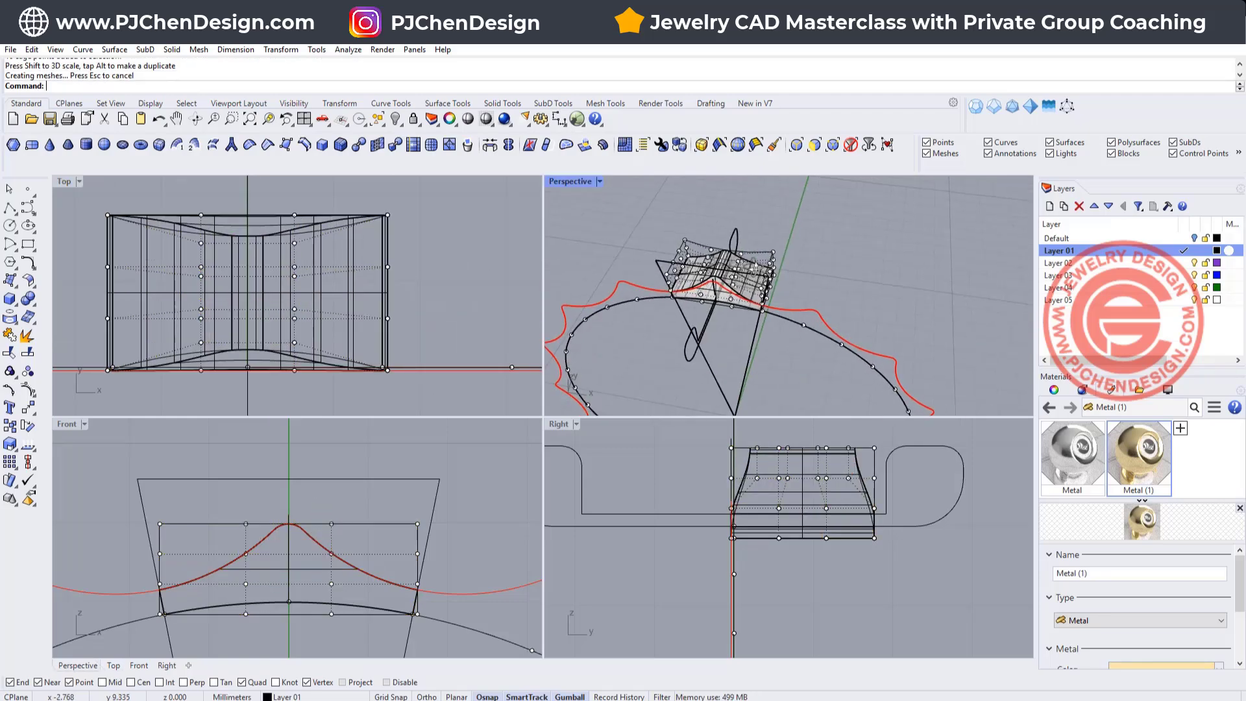
right_drag(750, 269, 755, 267)
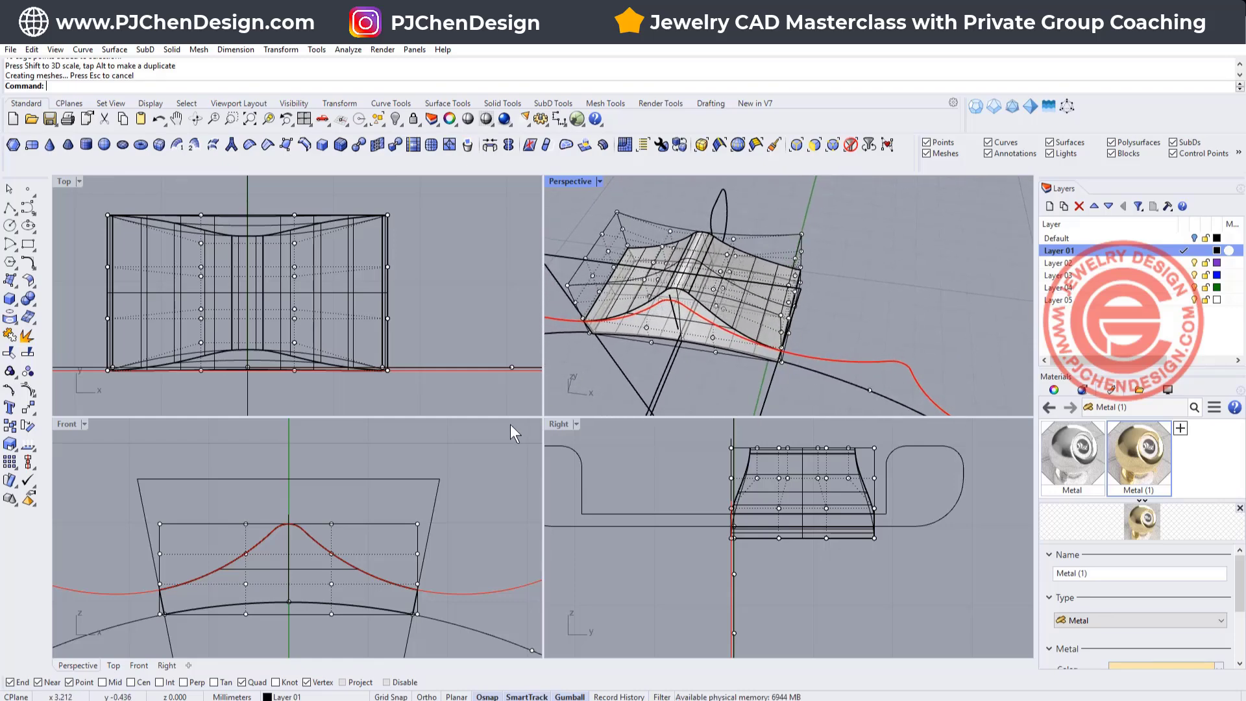
- Turn off the cage points and delete the closed wedge curve and the control cage
click(467, 500)
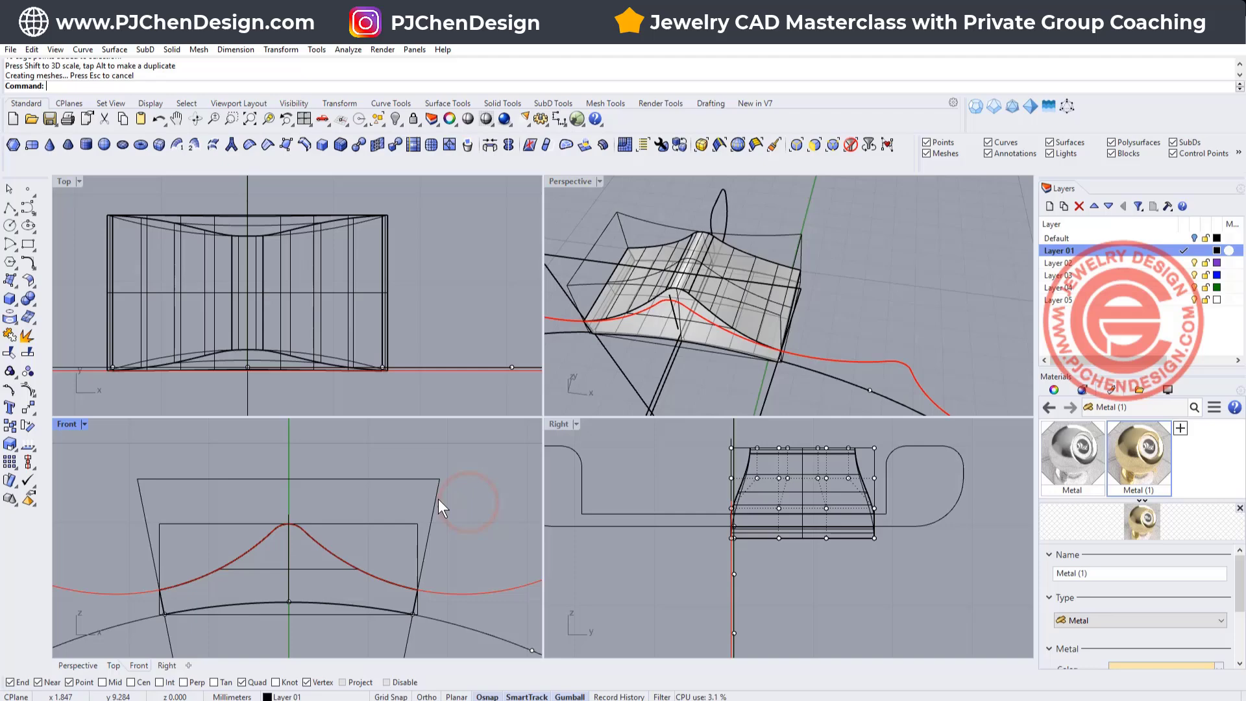
click(438, 497)
key(Delete)
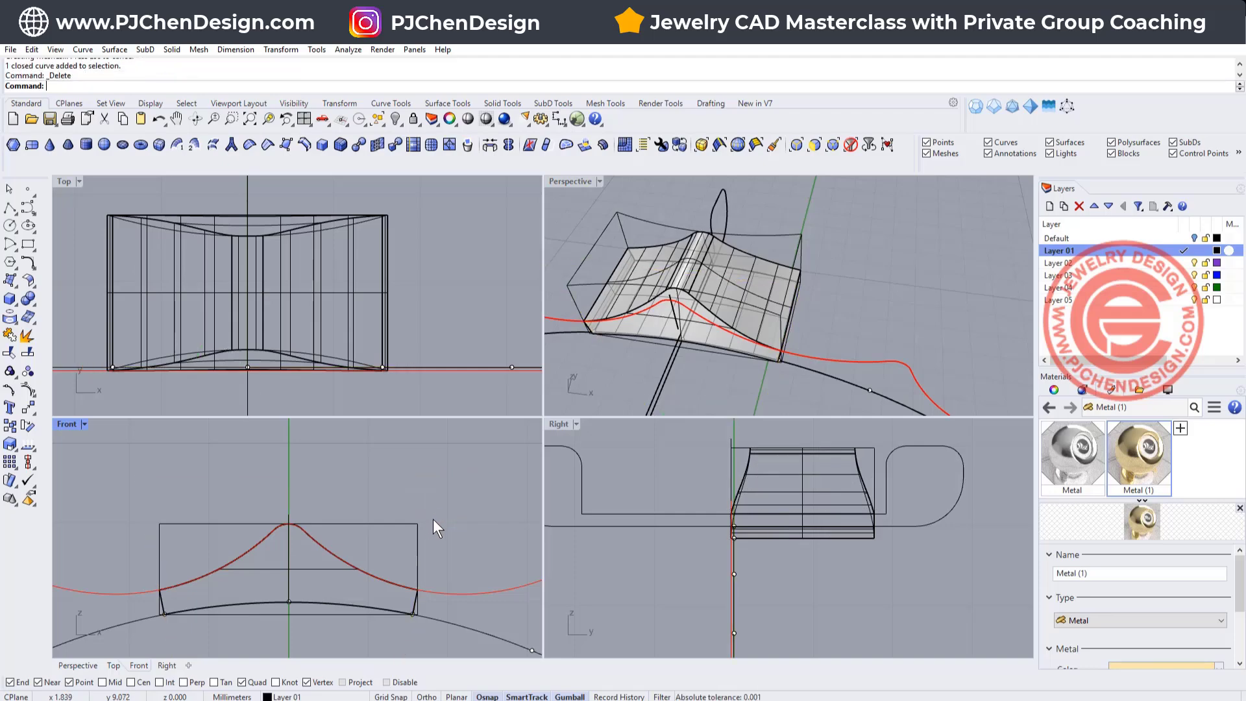
click(417, 524)
key(Delete)
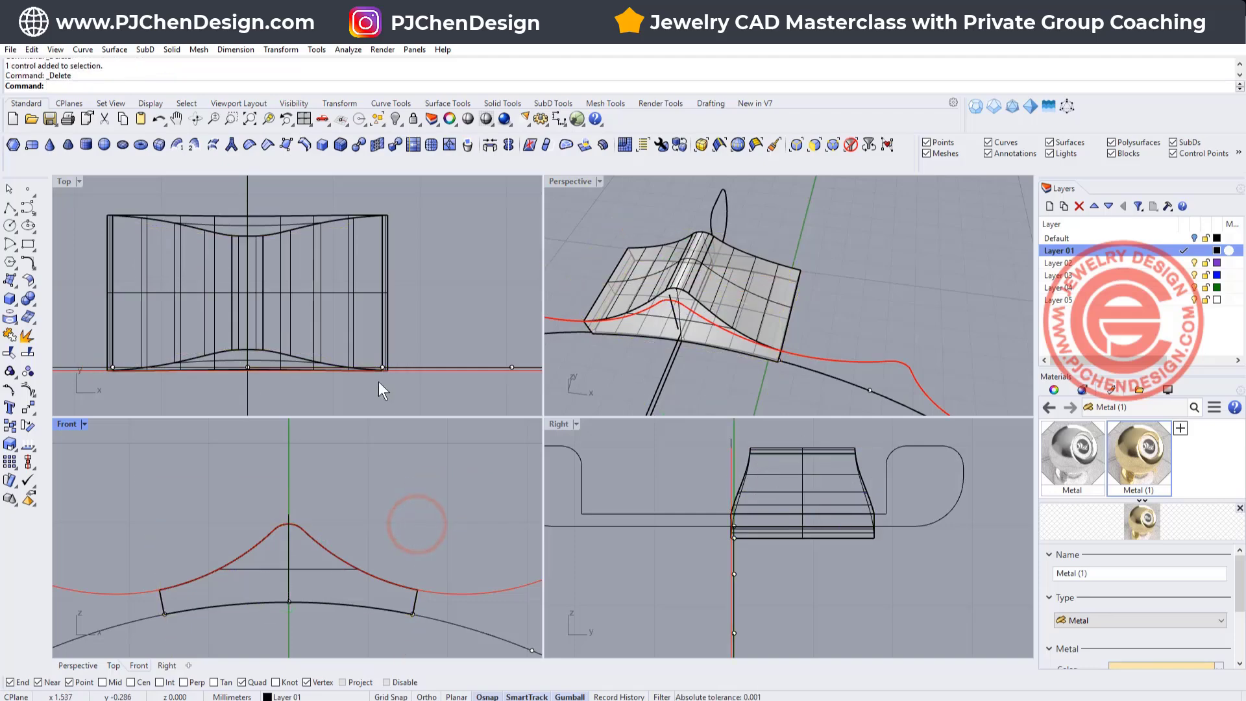
- Polar-array the peaked segment around the origin in the Front view with 16 items over a 360-degree fill angle
click(317, 352)
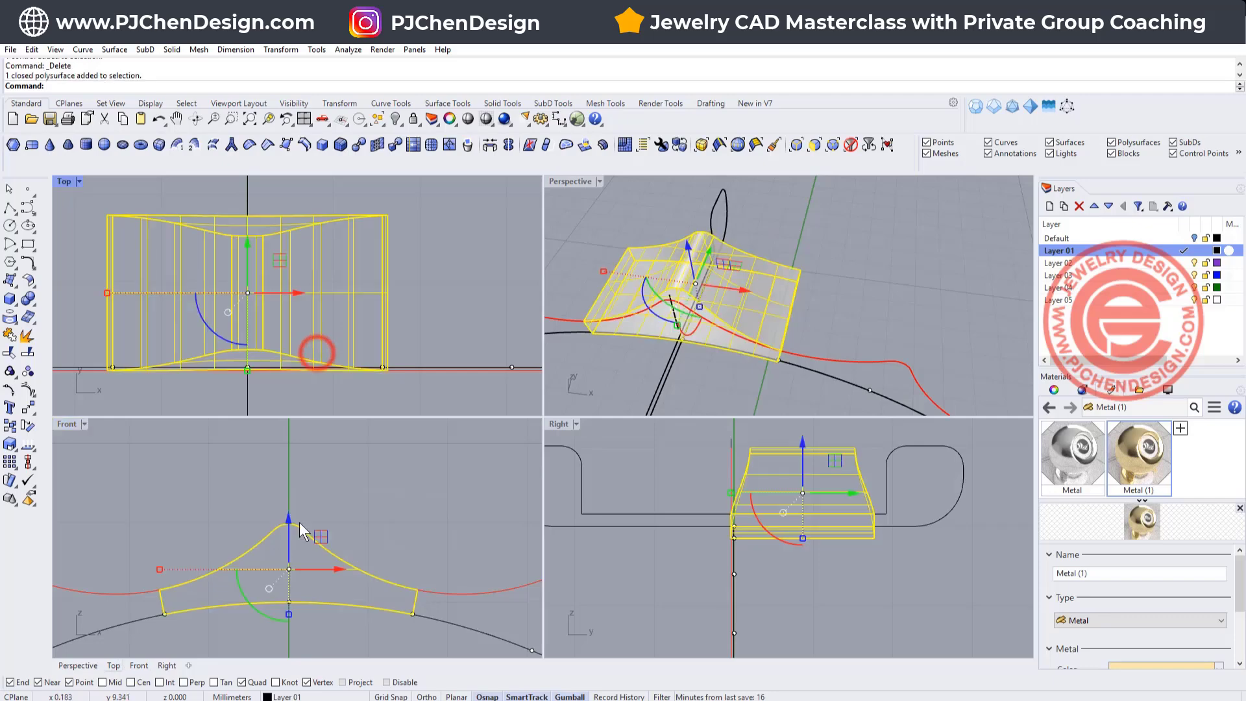
scroll(278, 539, down, 4)
right_drag(267, 508, 281, 452)
scroll(200, 449, down, 12)
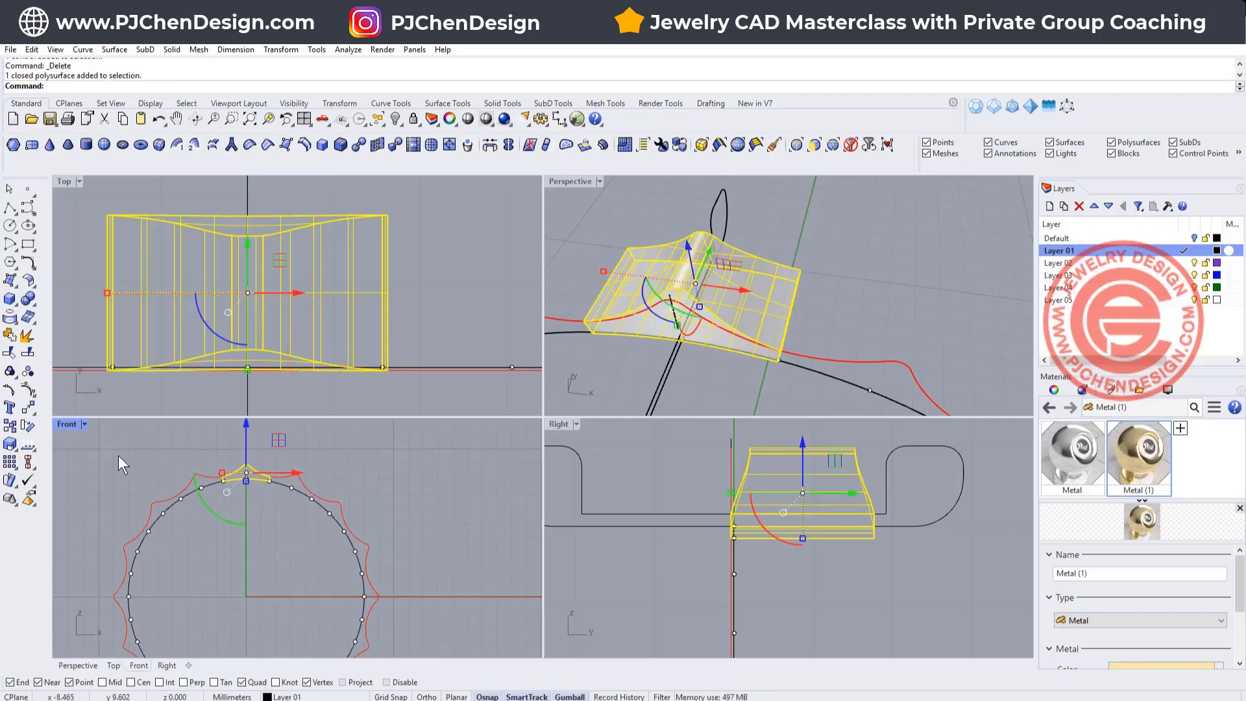
right_click(5, 445)
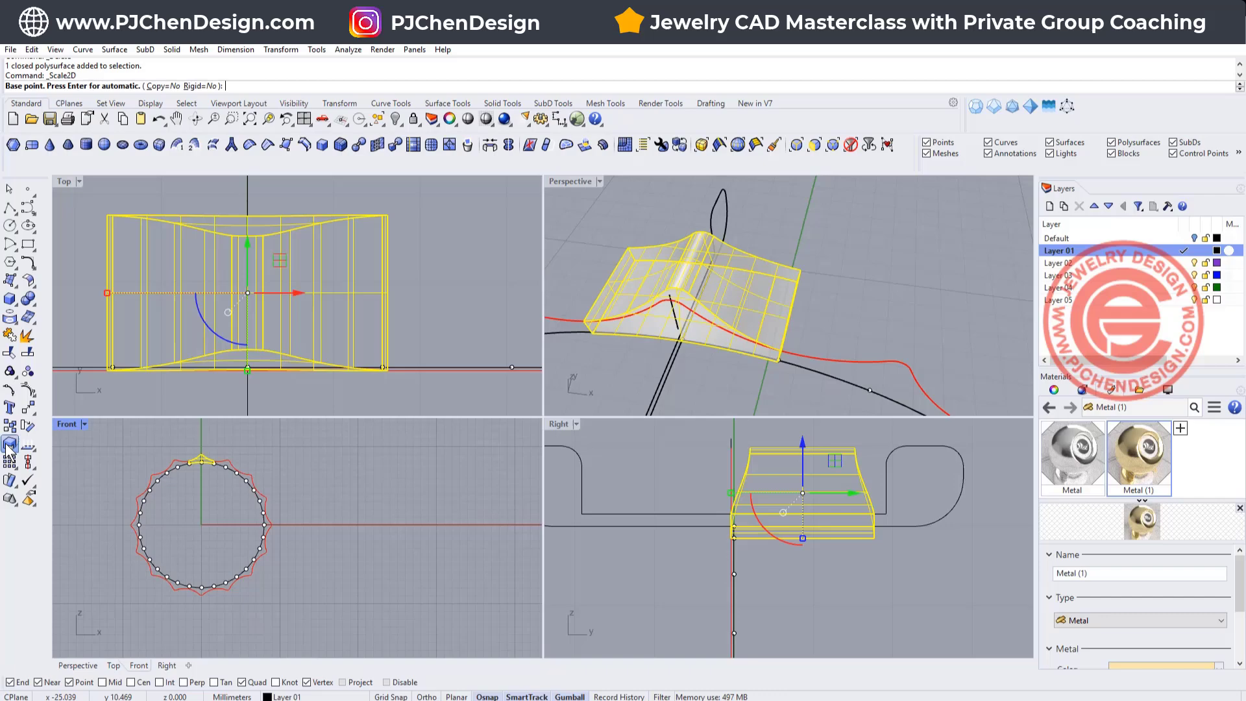
click(7, 458)
click(48, 466)
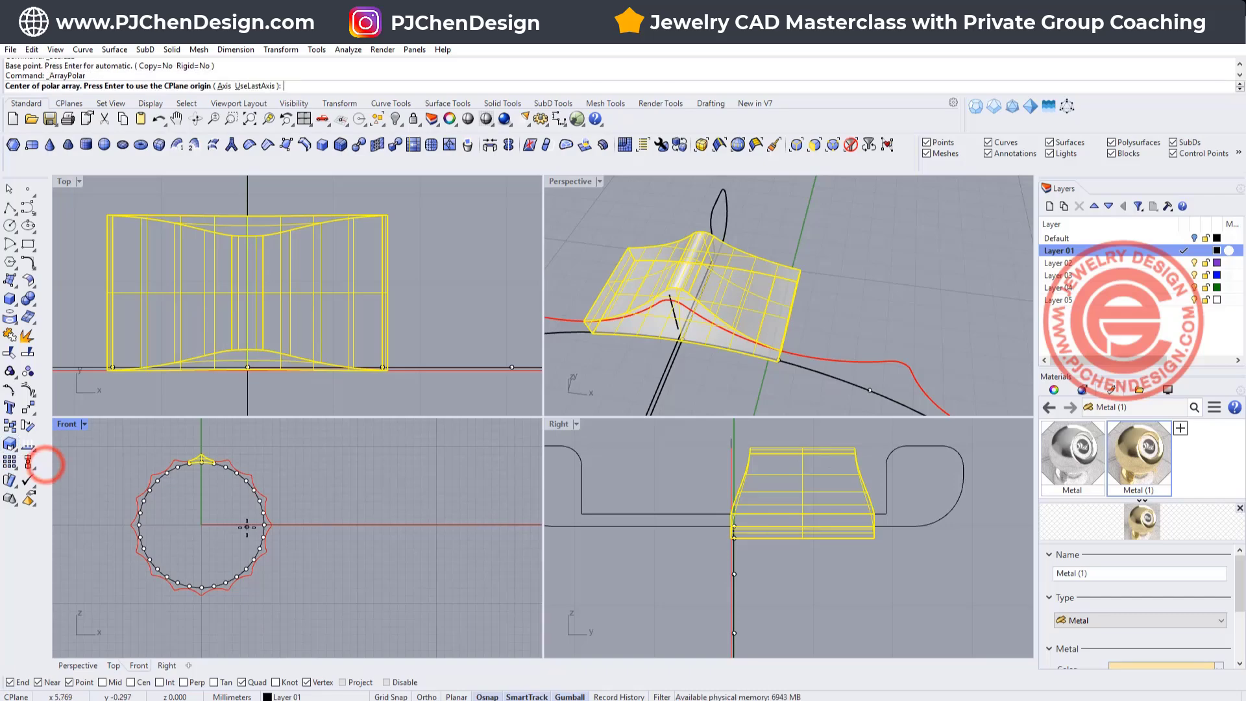
text(0)
key(Return)
key(Return)
key(Return)
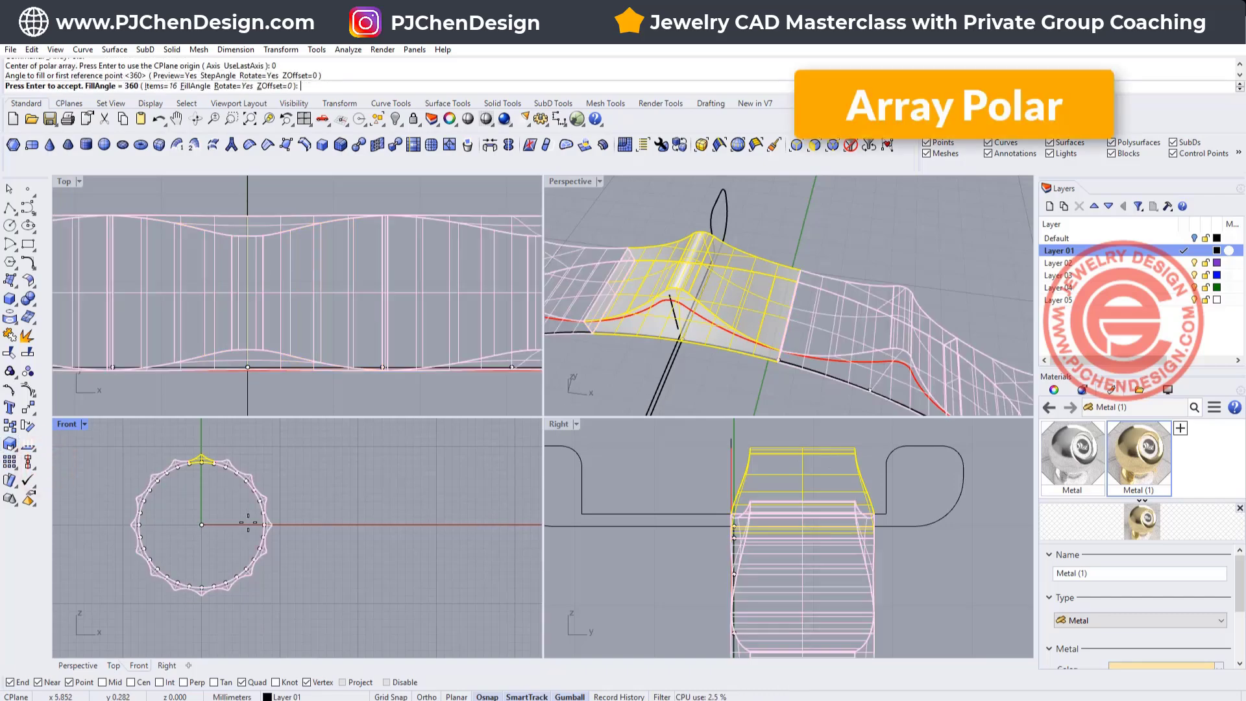
key(Return)
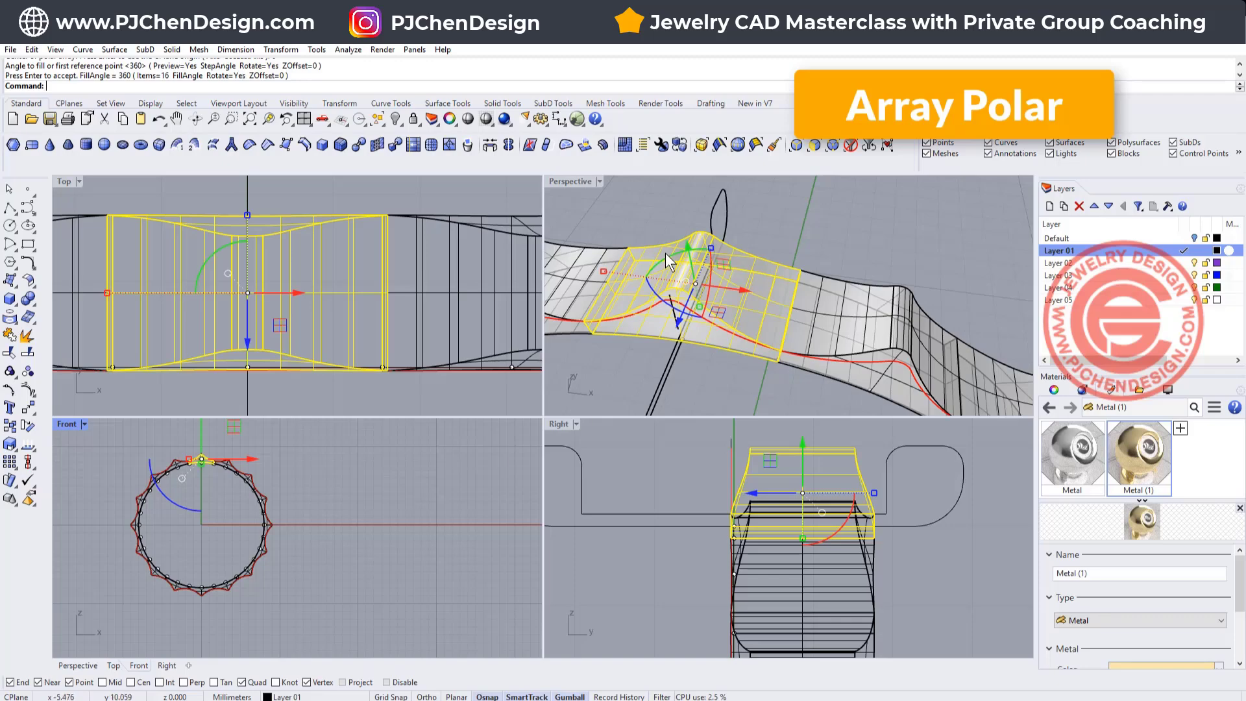
- Boolean-union all the arrayed segments into one closed ring band
scroll(229, 507, down, 2)
drag(63, 433, 353, 602)
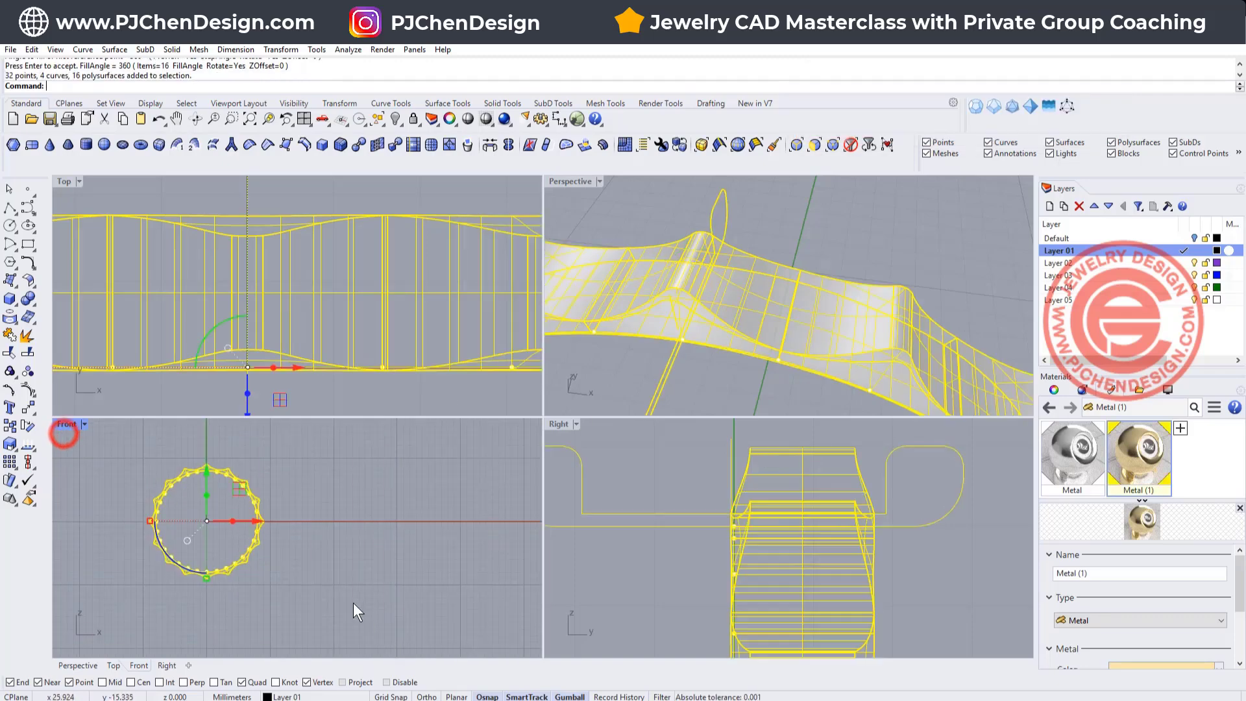
click(24, 298)
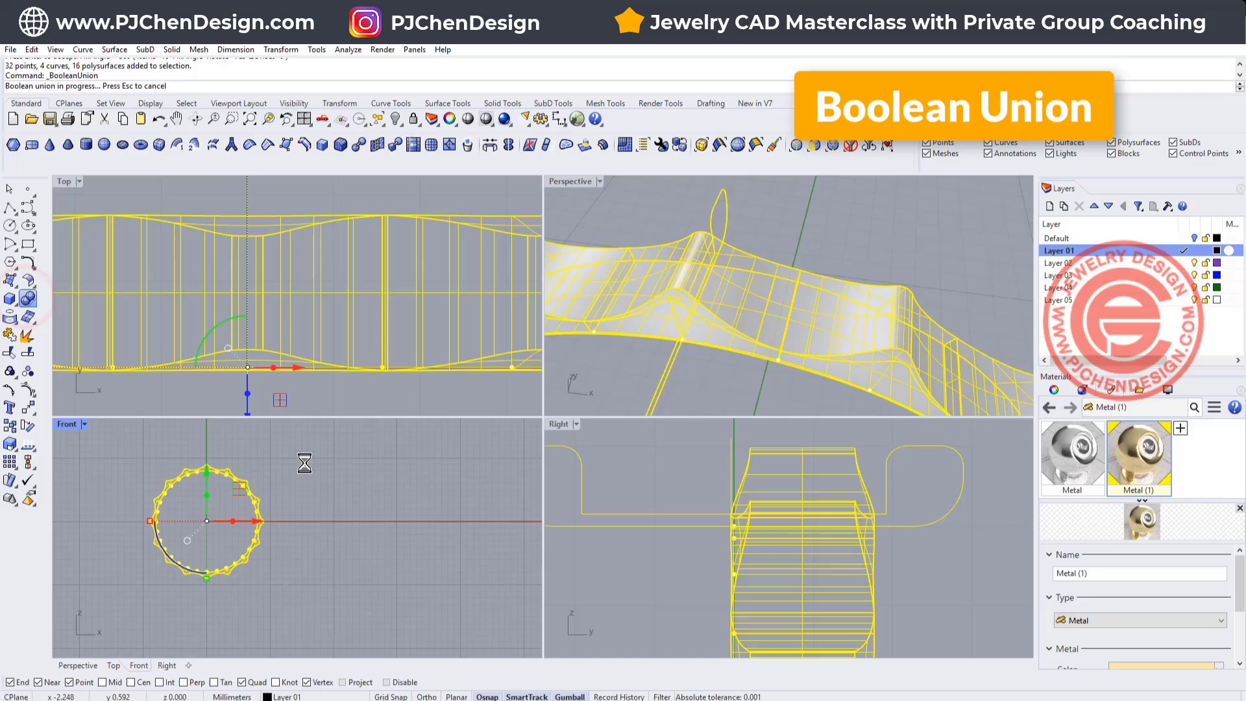
click(375, 486)
click(737, 289)
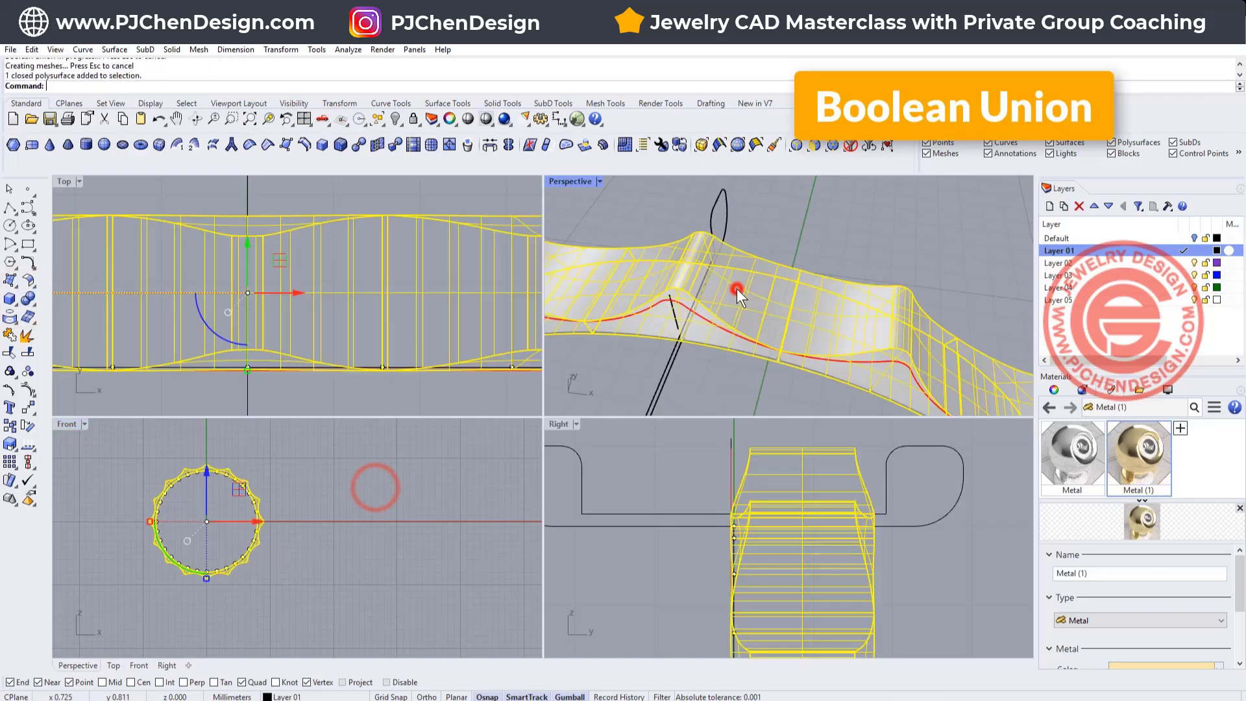
- Copy the joined band 1.8 mm straight along its width so that it sits beside the original
double_click(586, 180)
right_drag(551, 274, 442, 324)
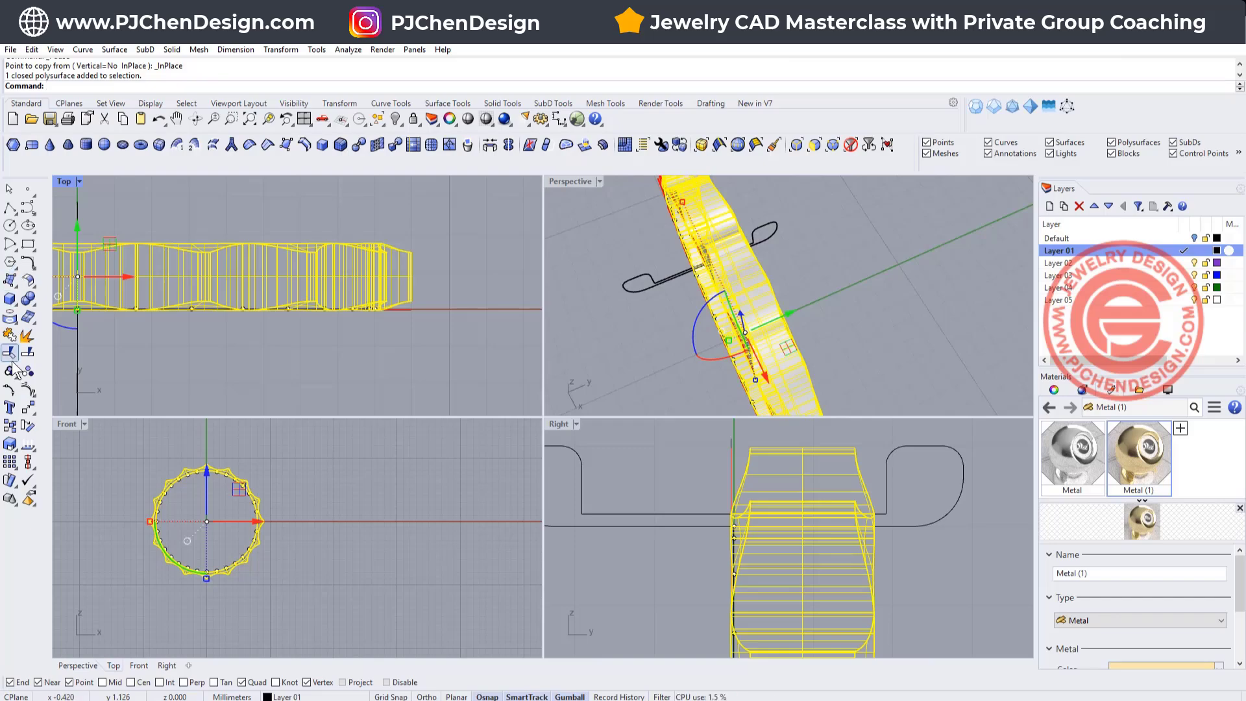
click(9, 425)
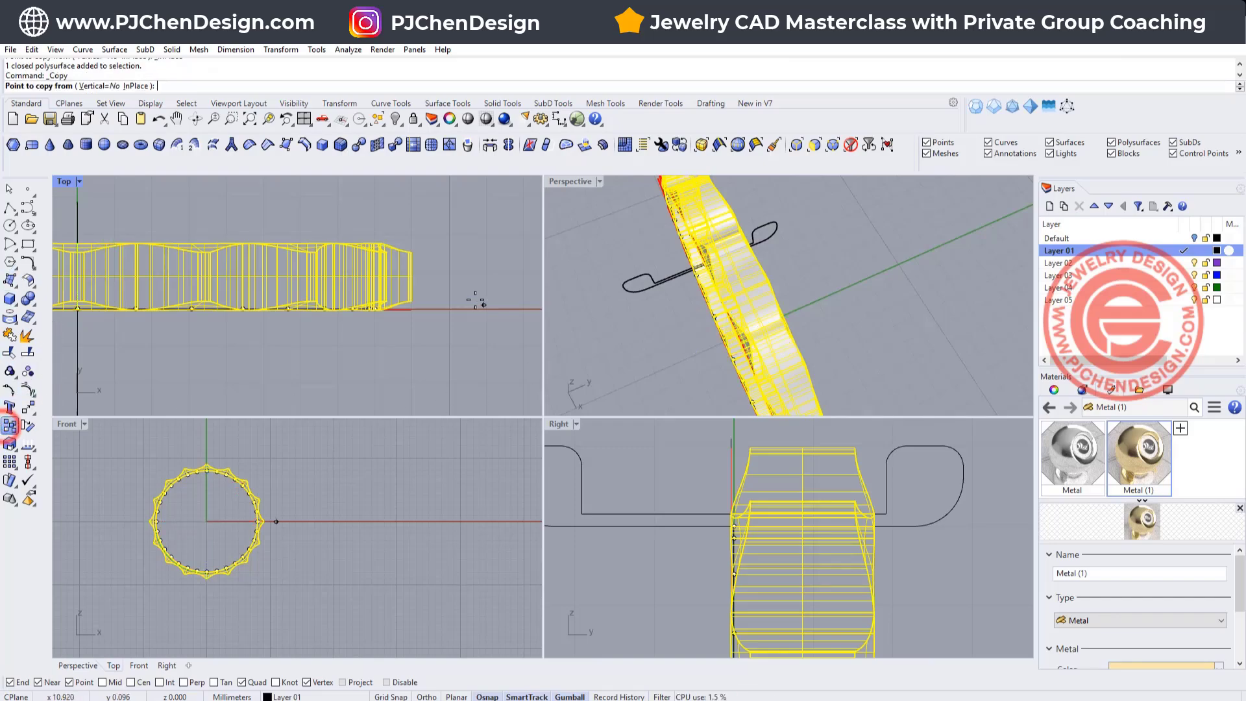
click(431, 332)
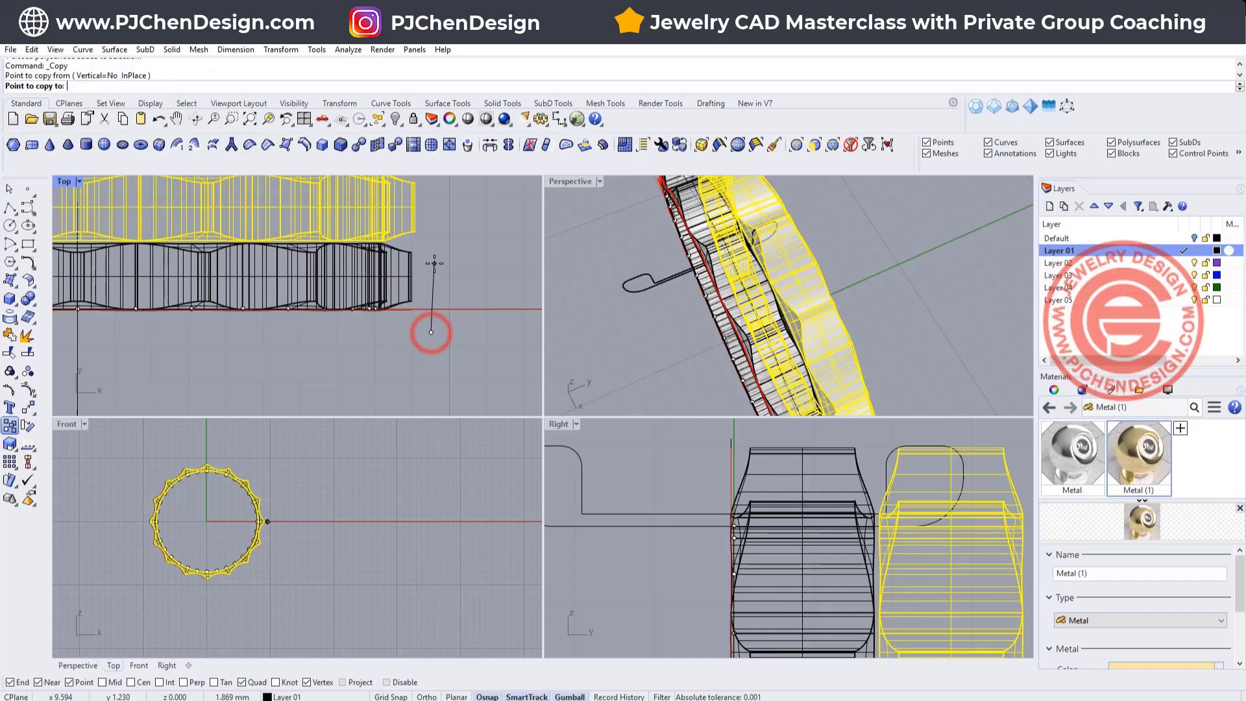
text(1.8)
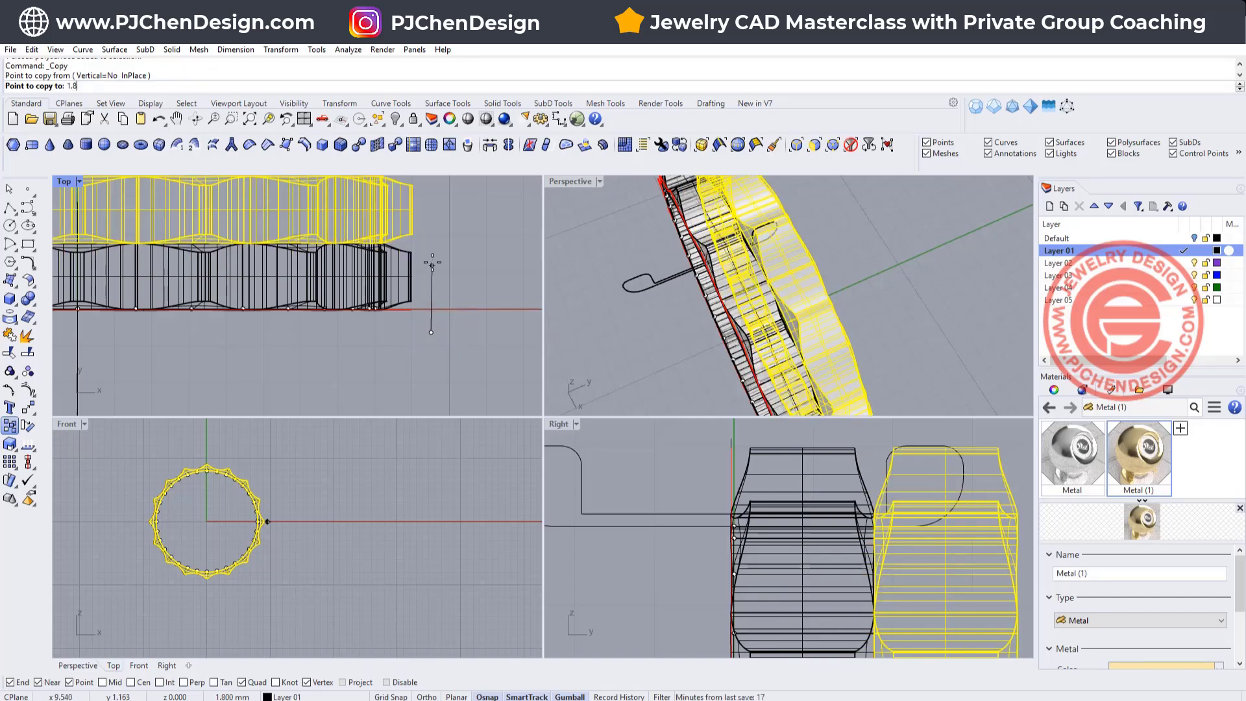
key(Return)
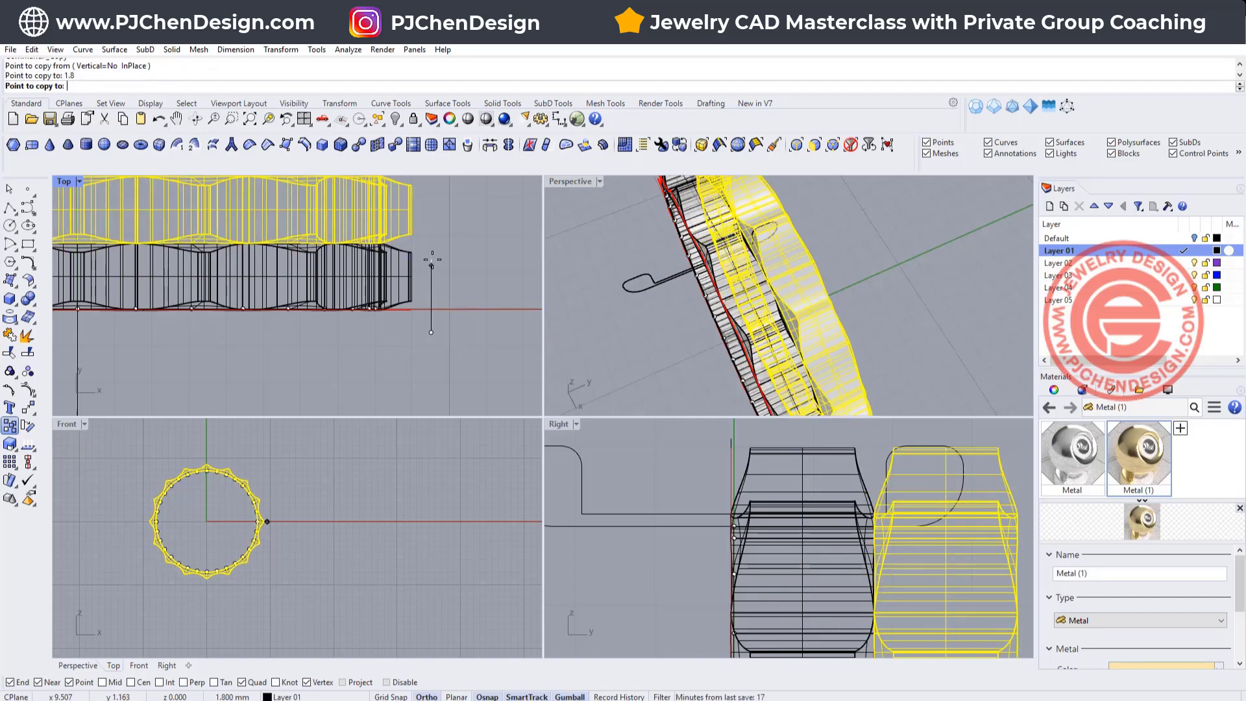
click(432, 261)
key(Return)
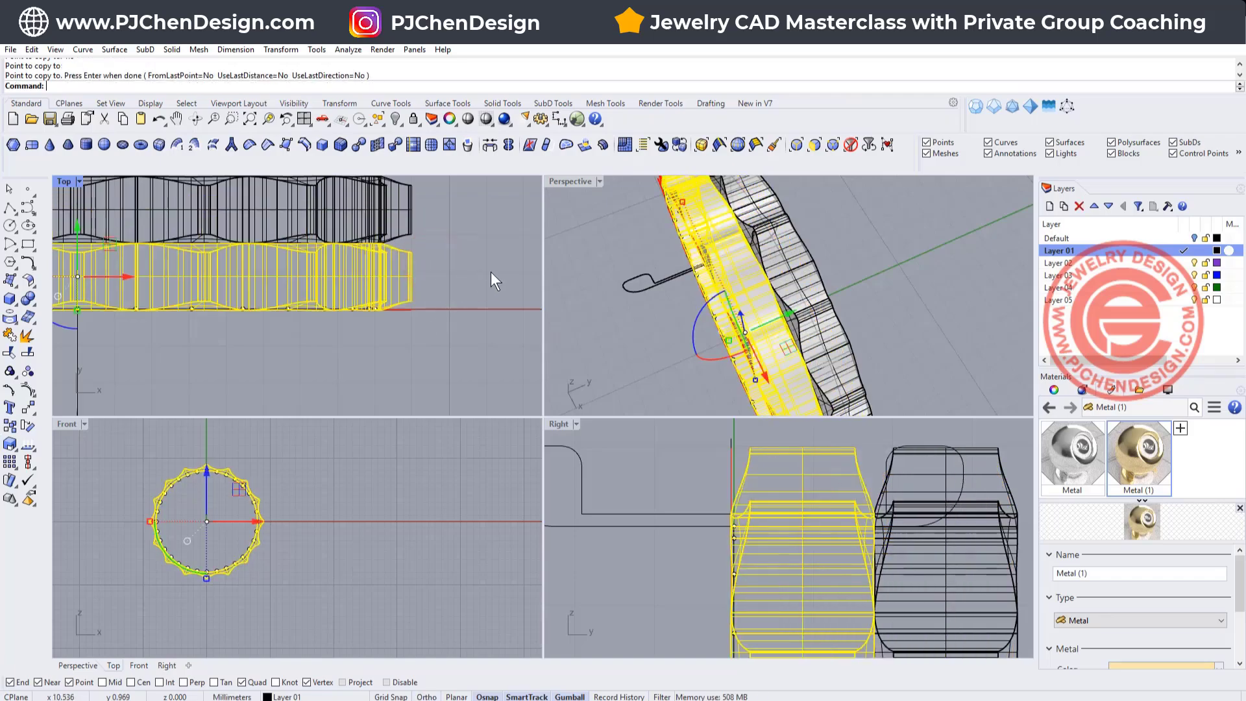
- Rotate the copied band about the ring's centre by 360/32 degrees in the Front view to stagger its peaks
click(486, 260)
click(395, 224)
scroll(231, 502, up, 2)
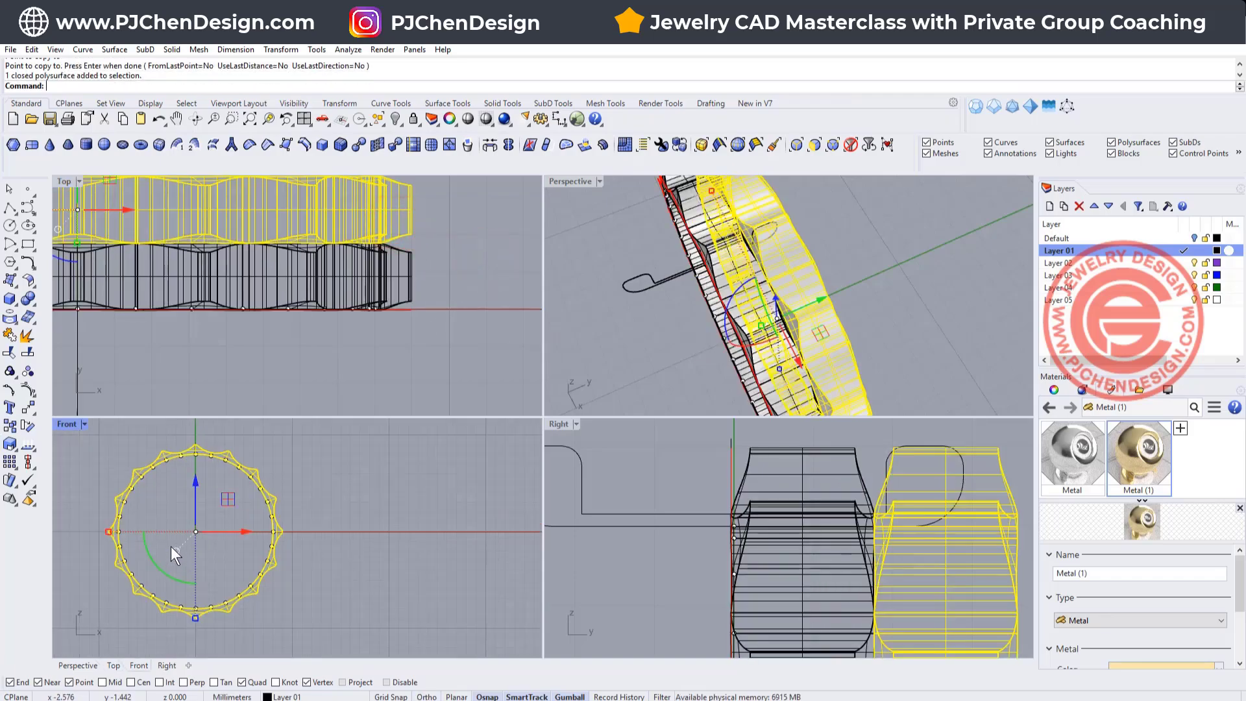
click(155, 563)
text(11.25)
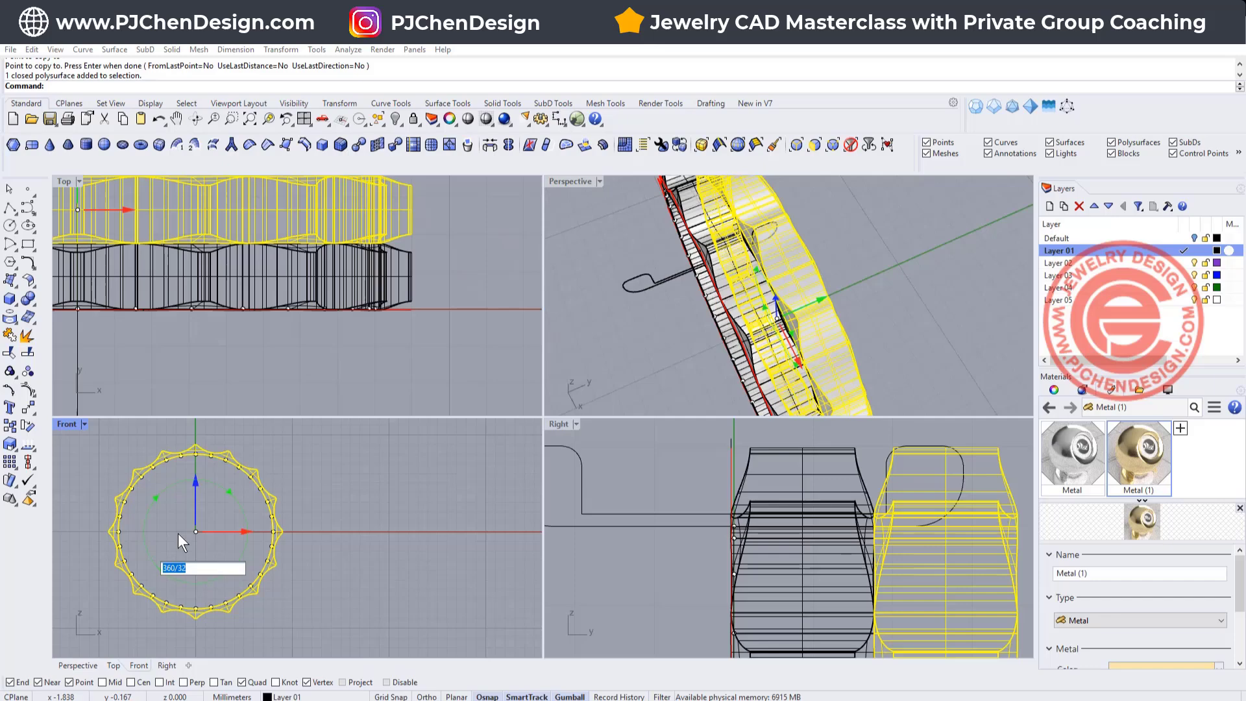
key(Return)
click(423, 626)
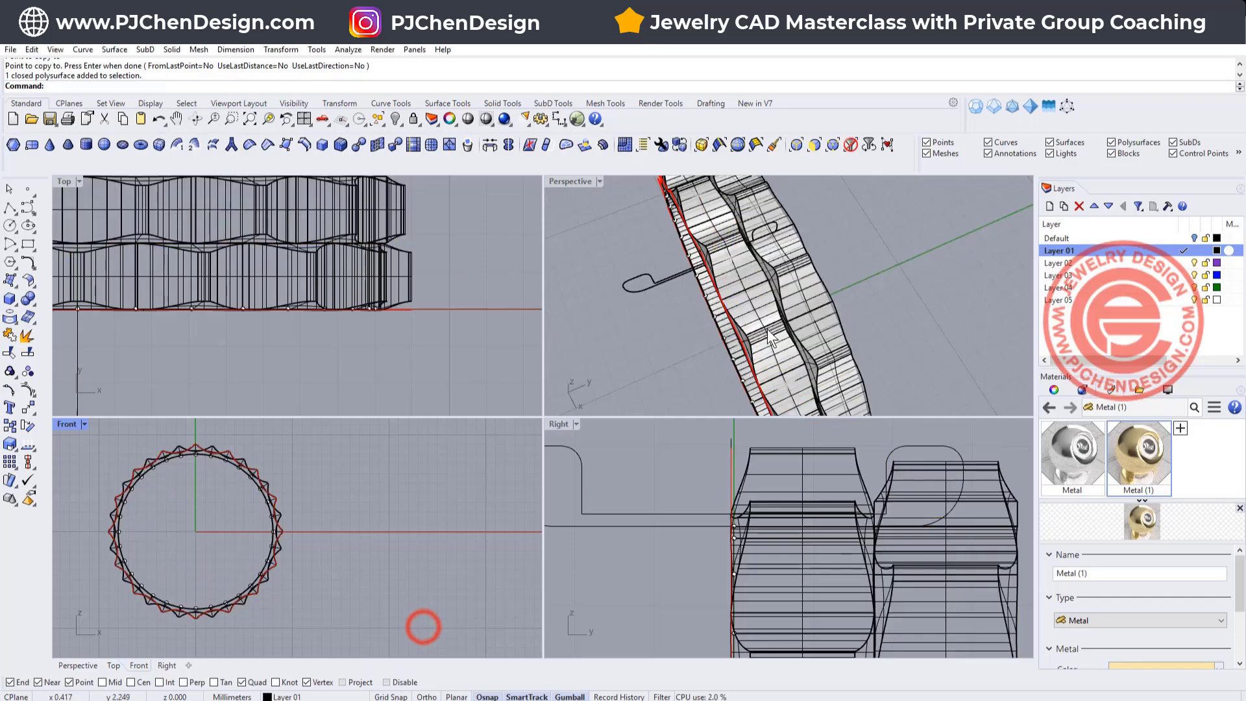
- Set the enlarged Perspective view to Rendered display and examine the two staggered peaked bands up close and as a whole
double_click(583, 179)
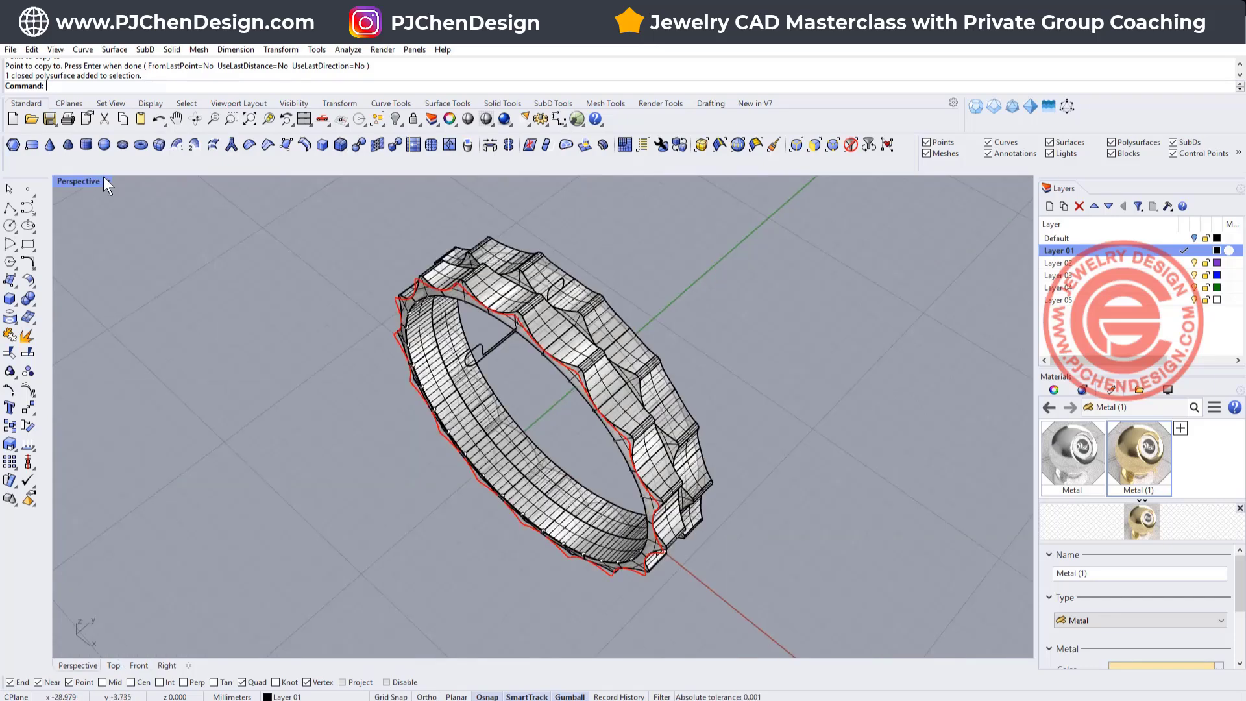
click(104, 177)
click(94, 259)
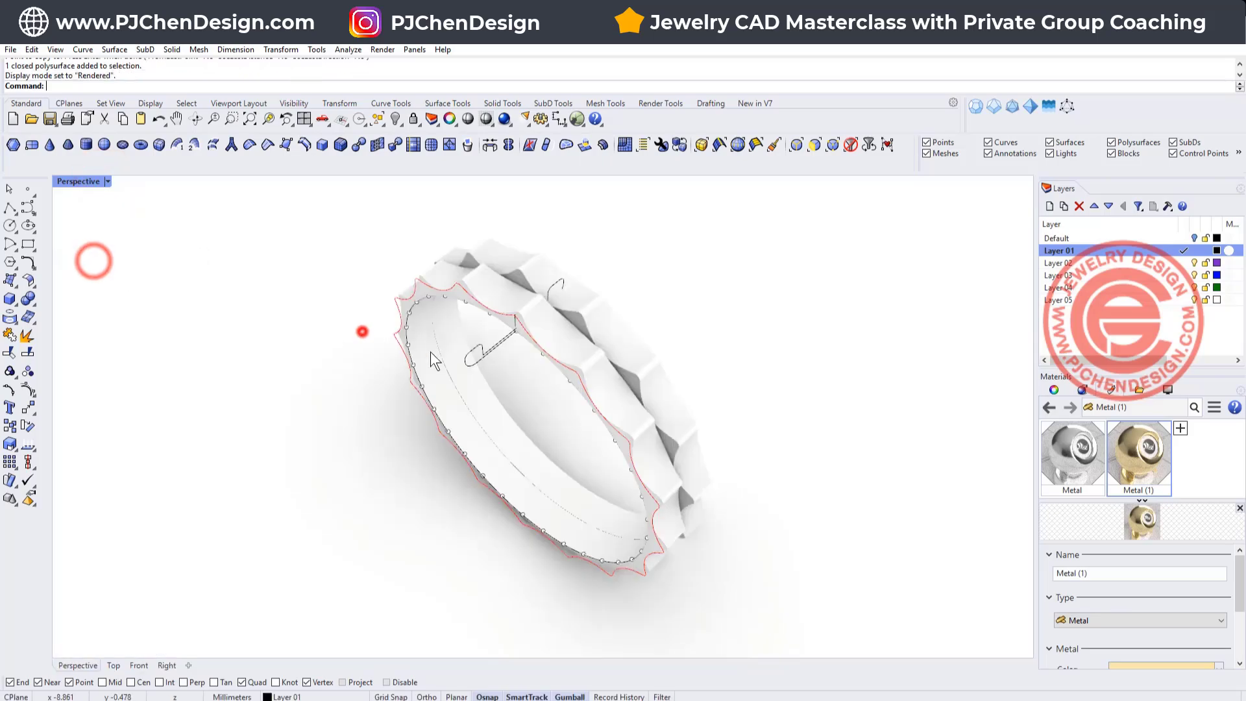
right_drag(362, 331, 511, 268)
scroll(449, 239, up, 5)
scroll(512, 268, up, 4)
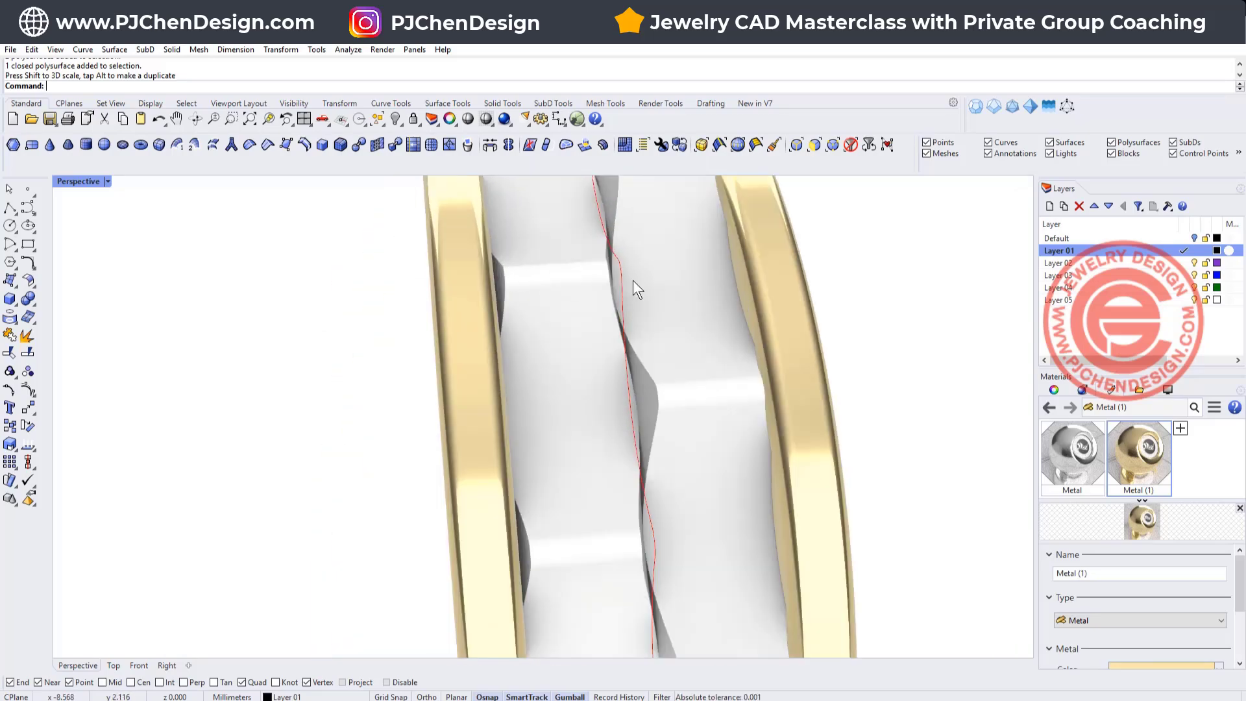
scroll(555, 283, down, 6)
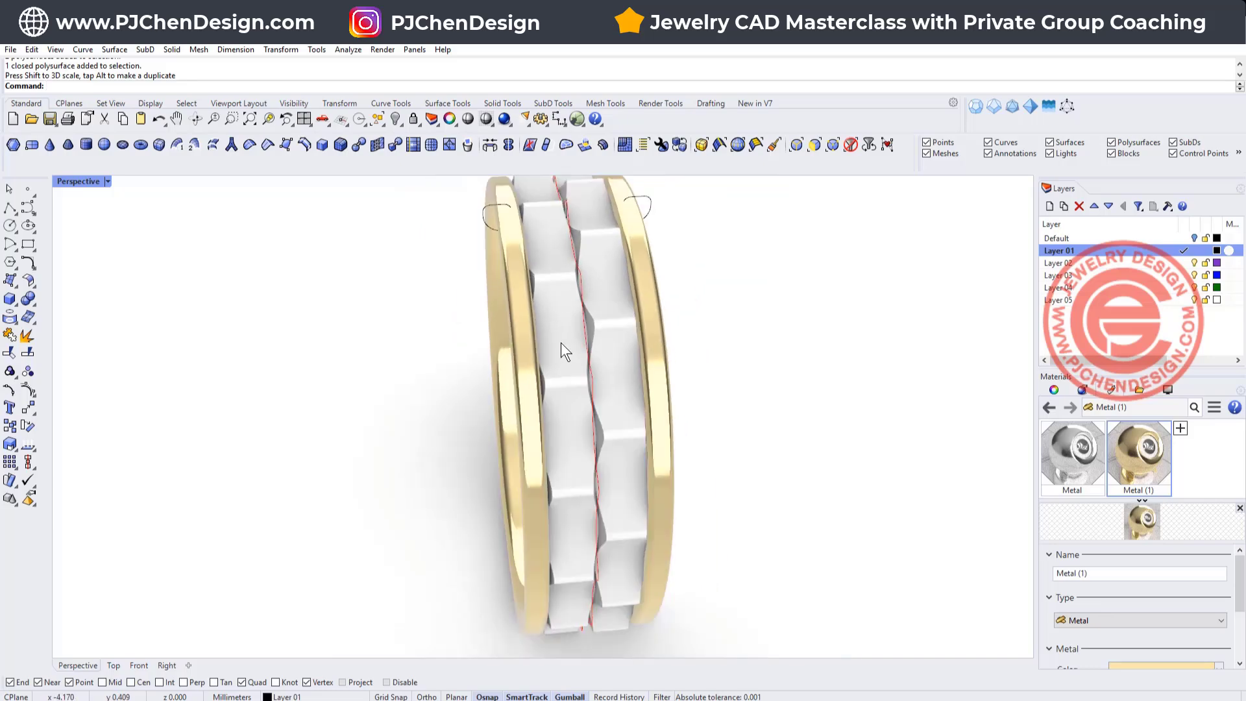
right_drag(561, 343, 696, 416)
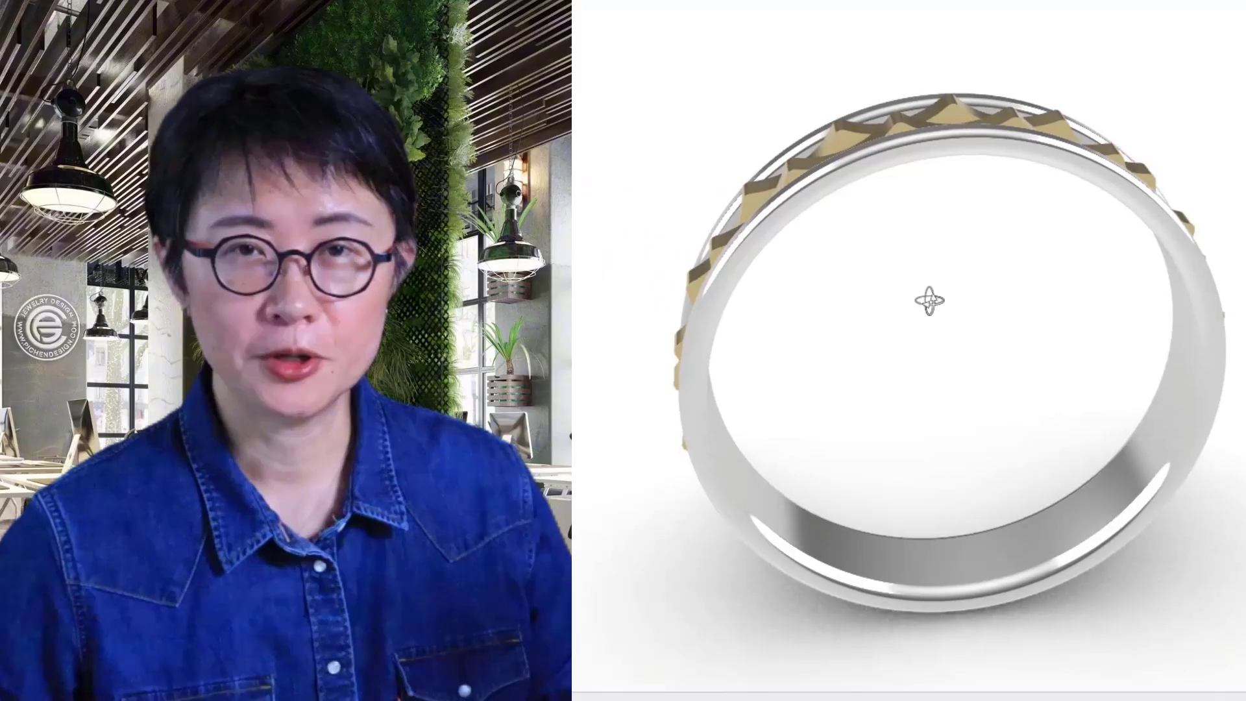